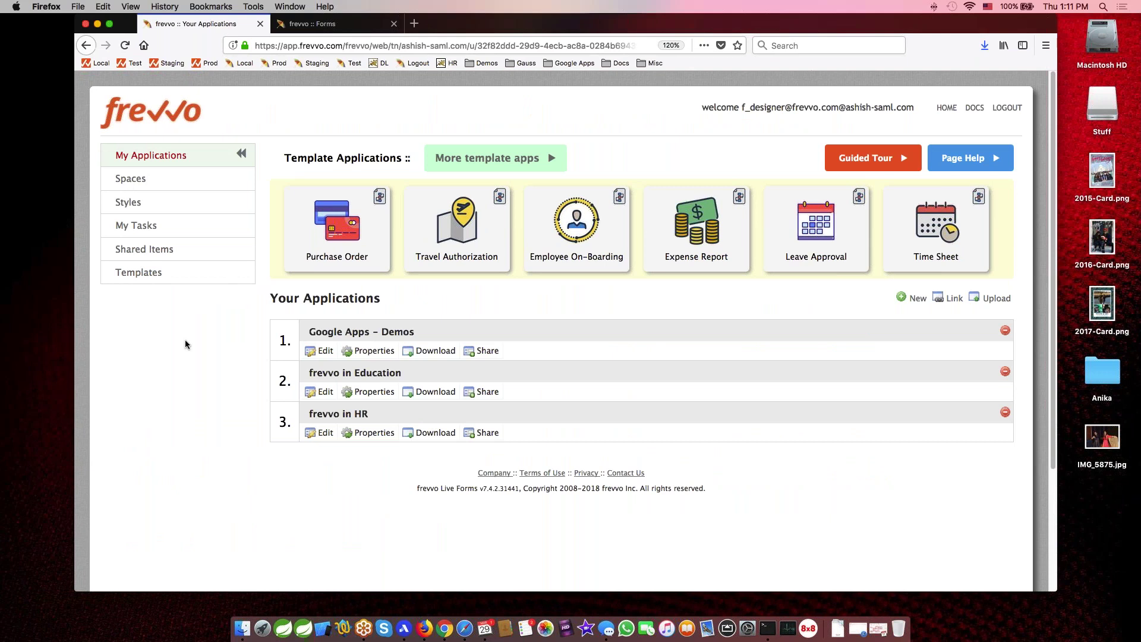
- Open the Spaces list in a separate tab, launch the HR space in test mode and shrink its window slightly
left_click(132, 186, "super")
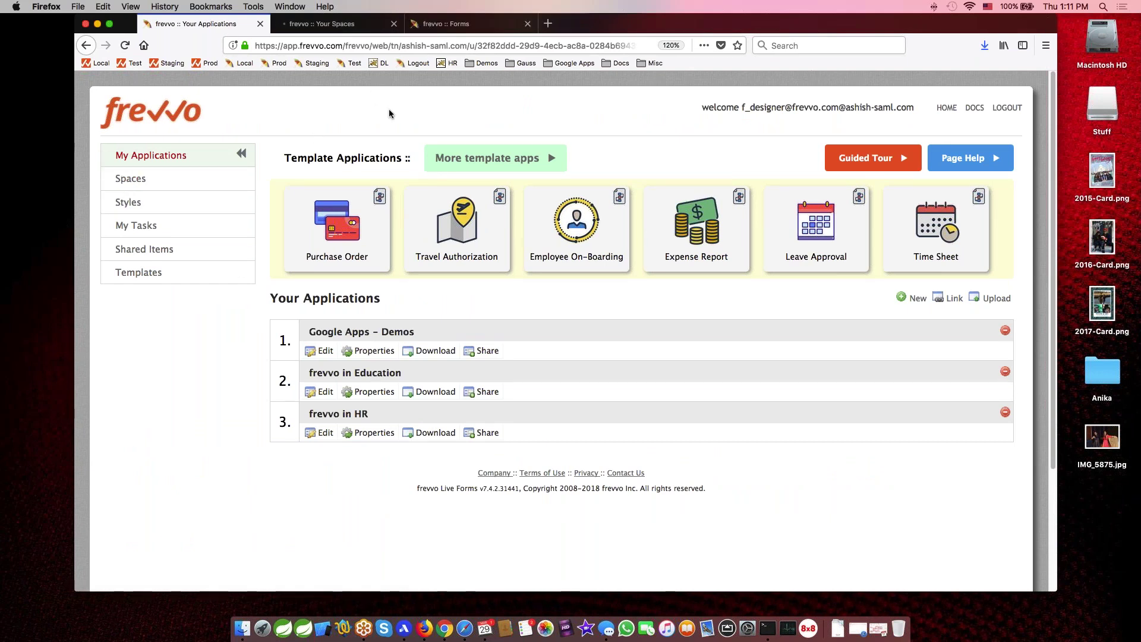
left_click(325, 25)
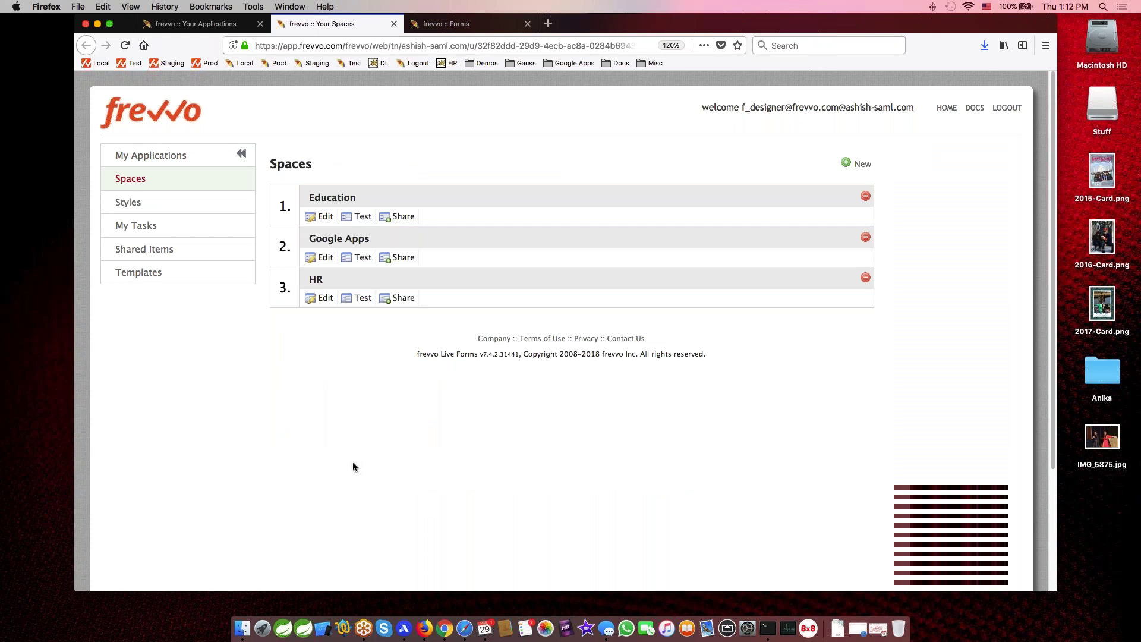
left_click(360, 298)
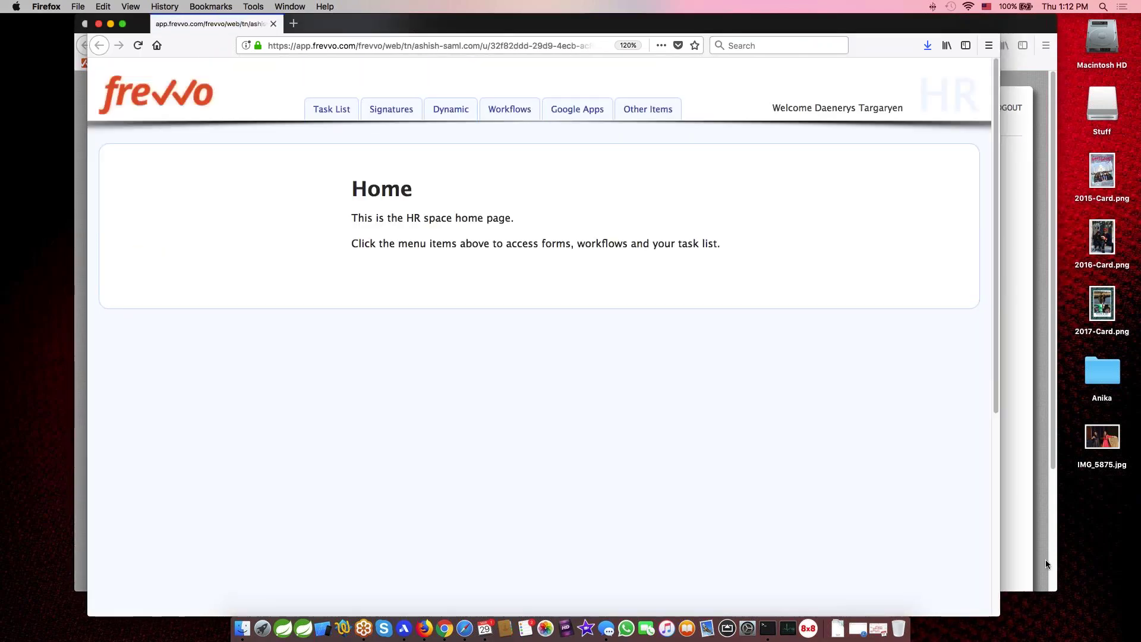
left_click_drag(1002, 616, 976, 582)
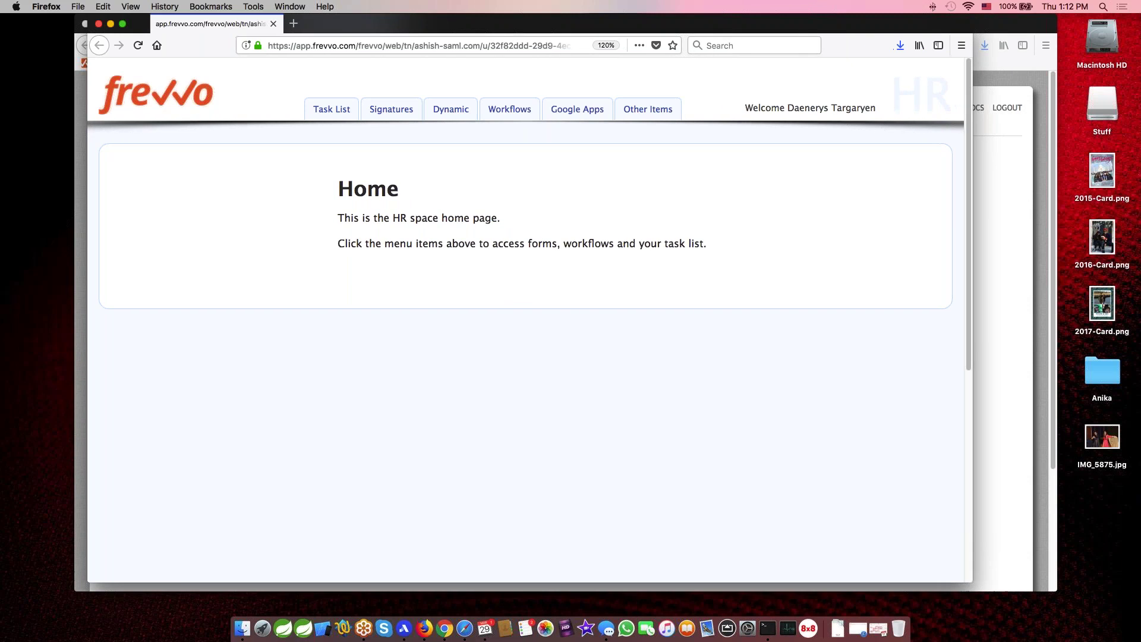
left_click(391, 108)
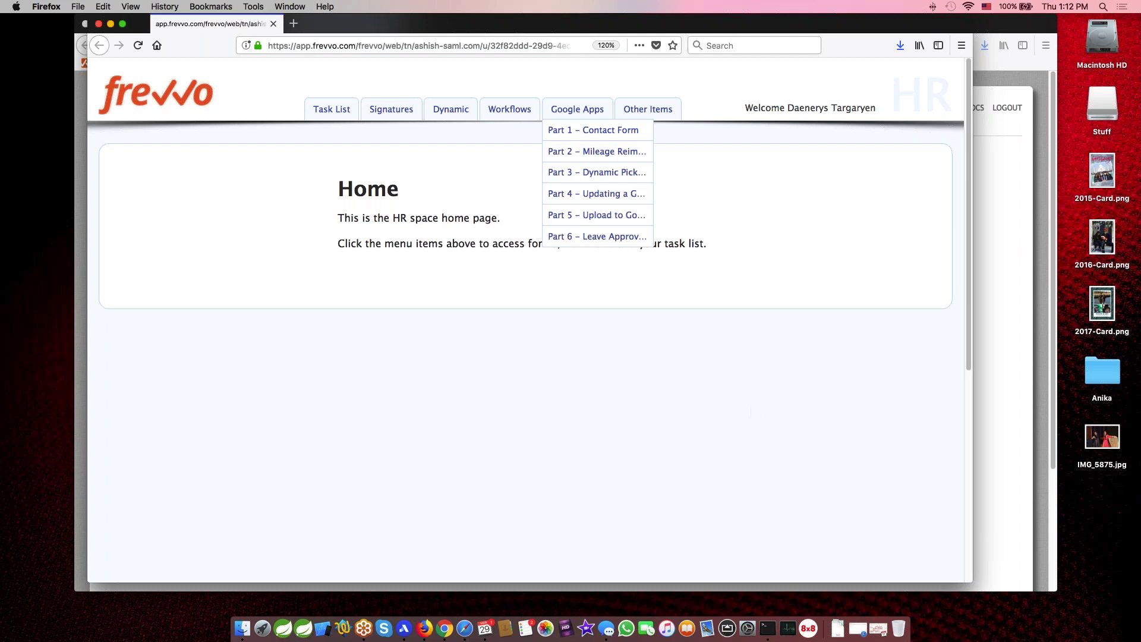
- View the HR space in its phone layout by appending ?_device=phone to its address
left_click(496, 45)
key("Right")
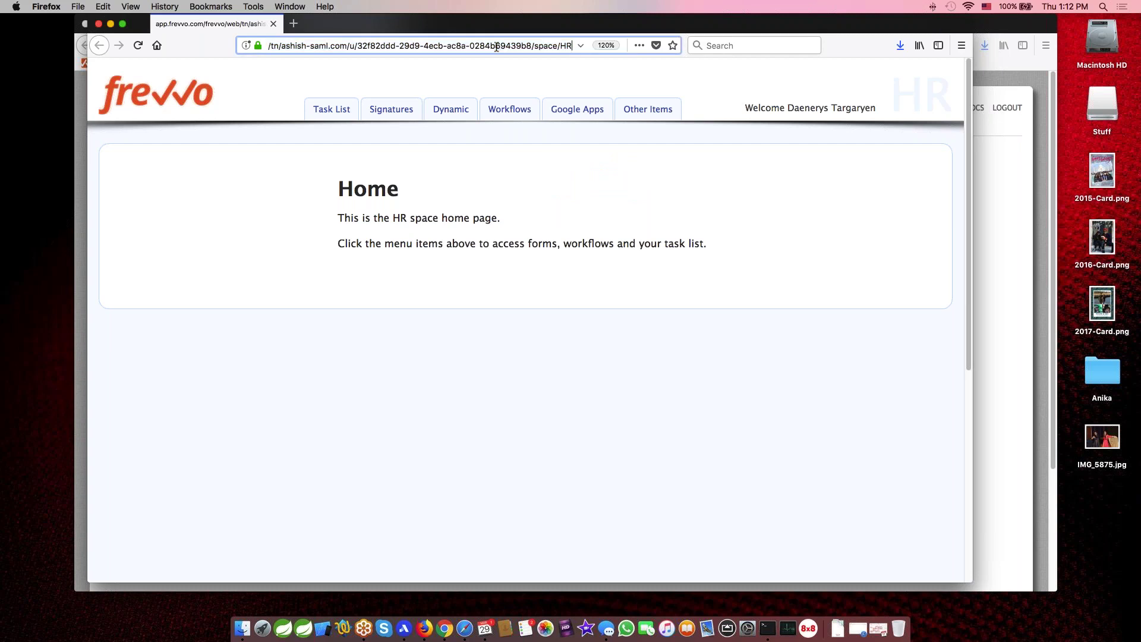
type("?")
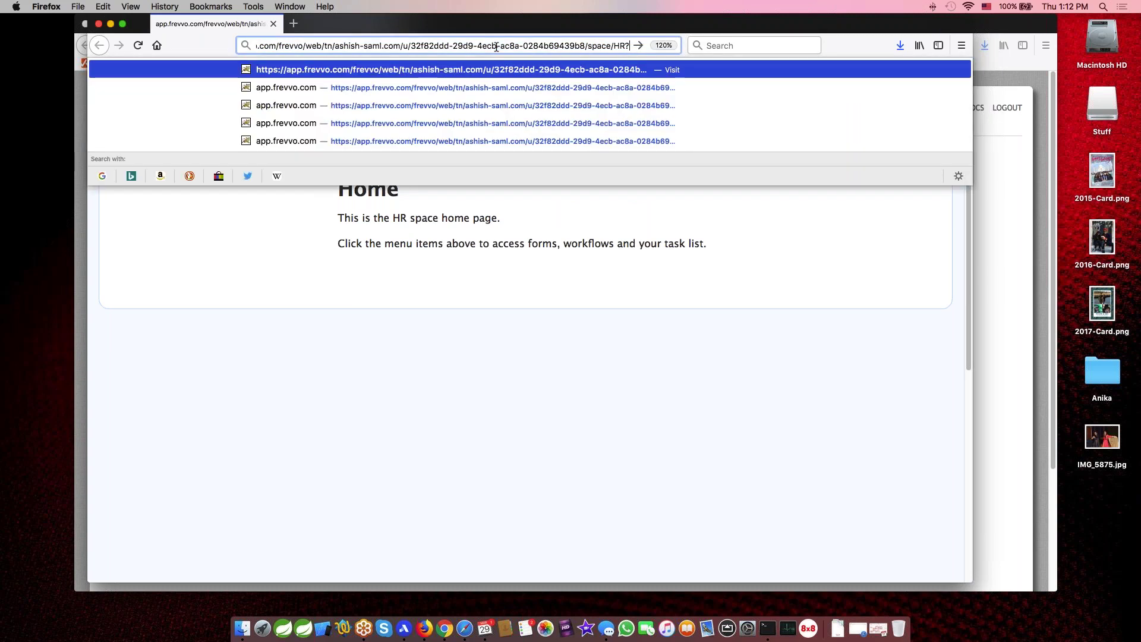
type("_device=phone")
key("Return")
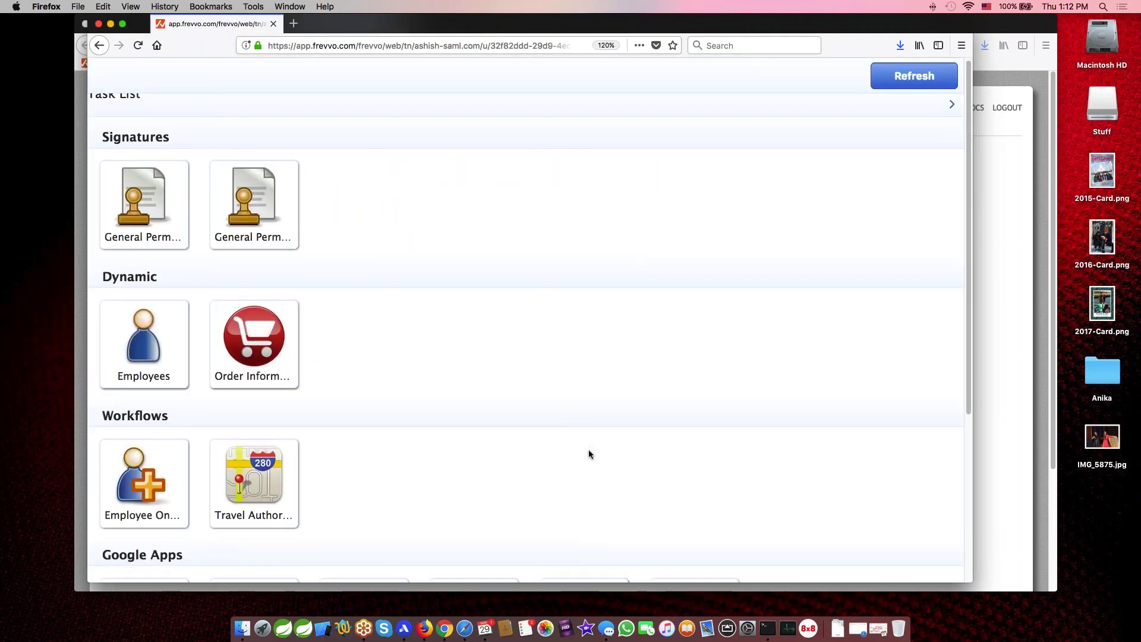
scroll(588, 454, "down", 5)
scroll(589, 454, "up", 5)
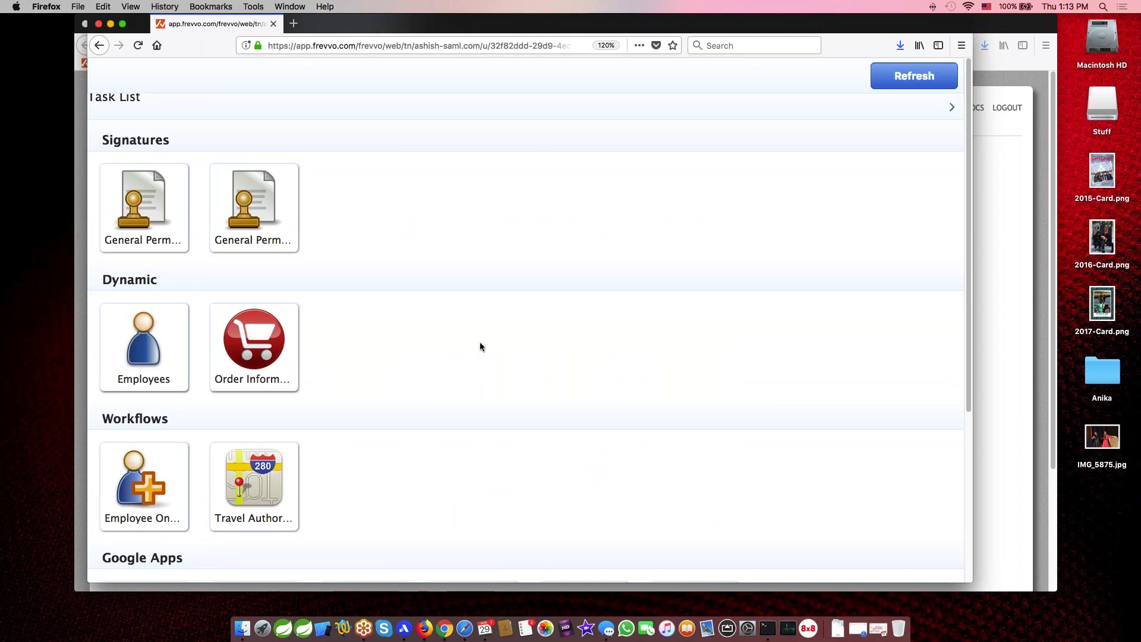
- Return to the HR space's standard home page and open the English General Permission form from Signatures
left_click(95, 46)
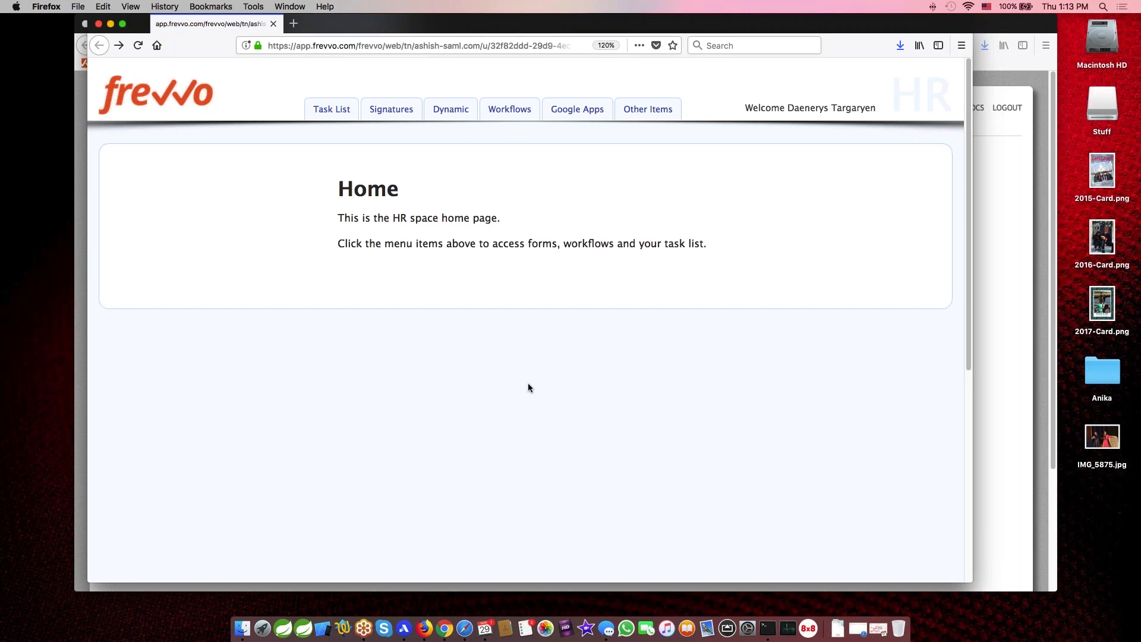
mouse_move(390, 109)
left_click(395, 128)
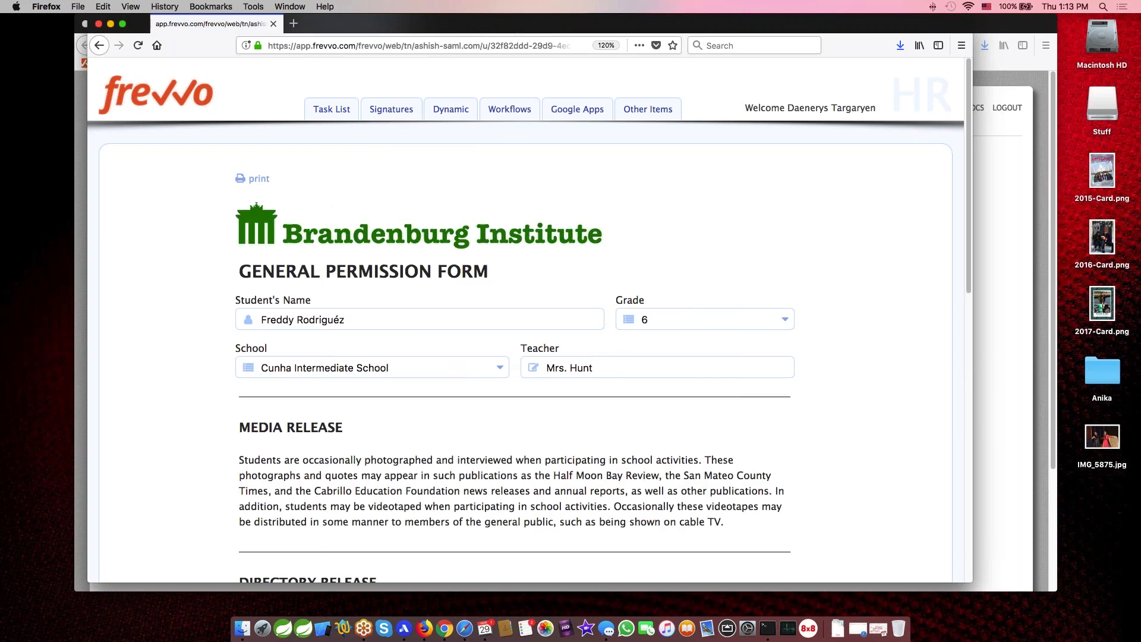
- Sign the Parent Signature field of the English General Permission form with a freehand signature and accept it
scroll(847, 443, "down", 9)
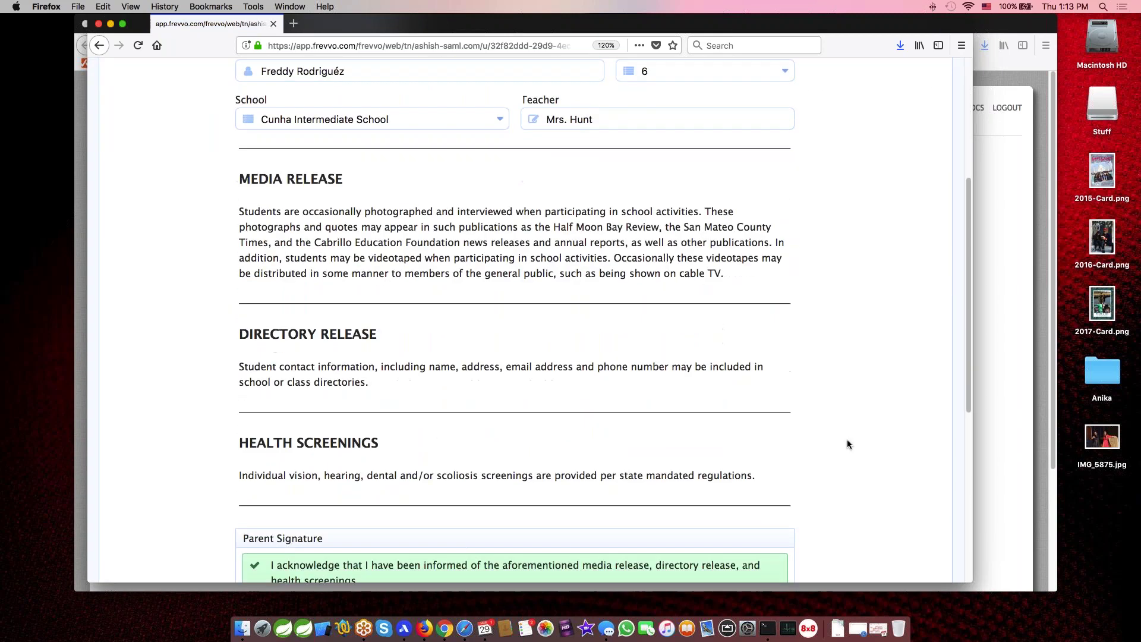
scroll(847, 443, "down", 2)
scroll(847, 444, "down", 8)
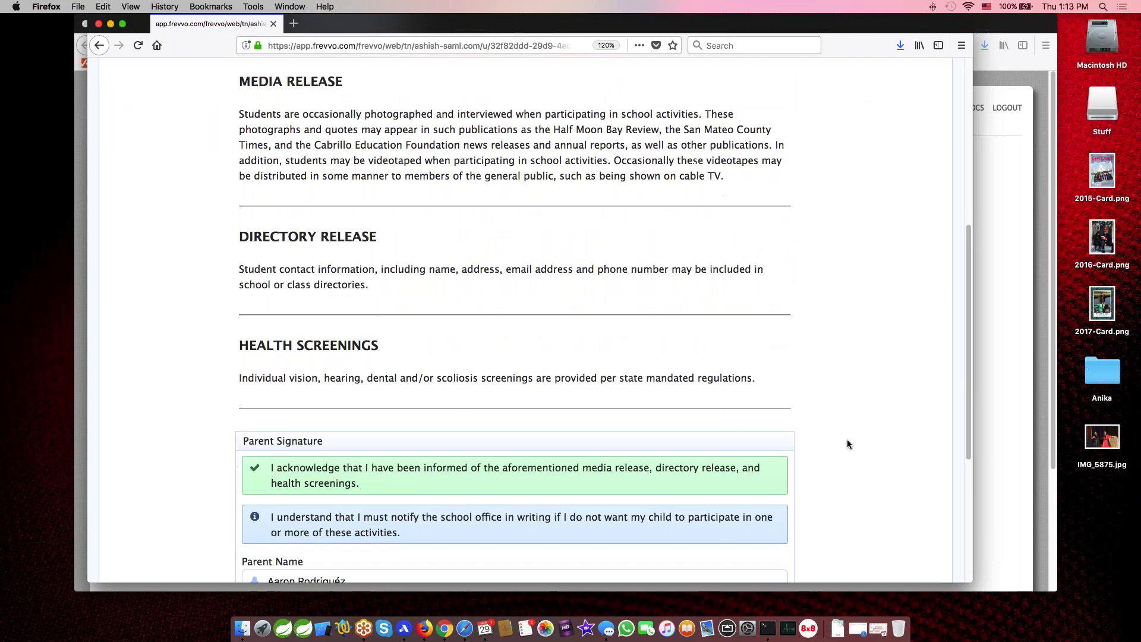
scroll(847, 439, "down", 1)
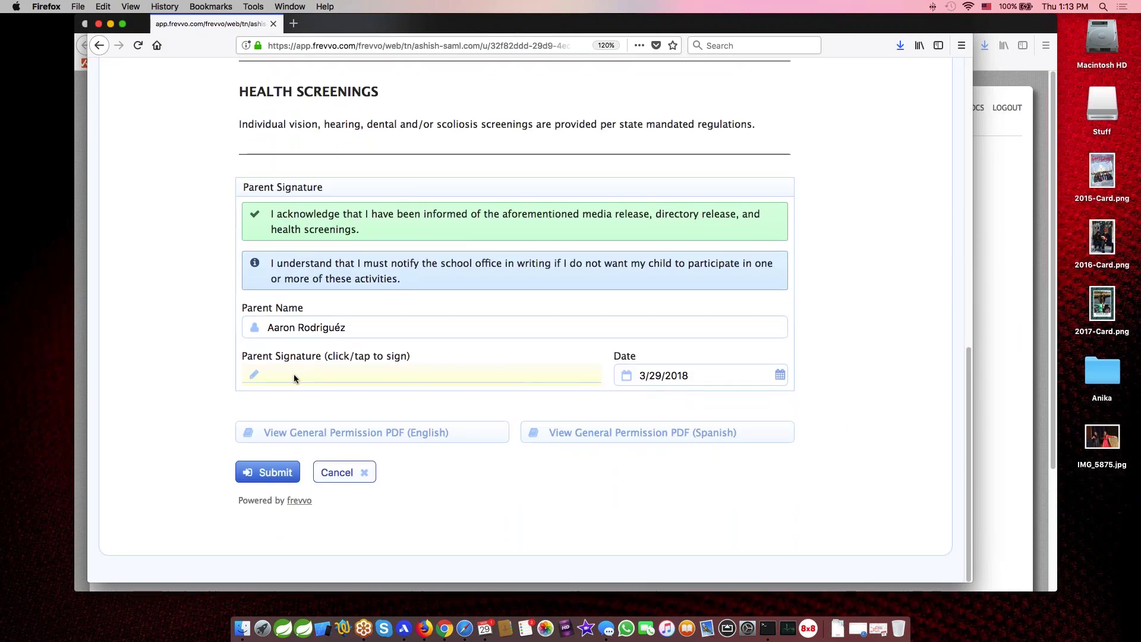
left_click(282, 372)
mouse_move(321, 226)
left_mouse_down()
mouse_move(290, 259)
mouse_move(587, 244)
left_mouse_up()
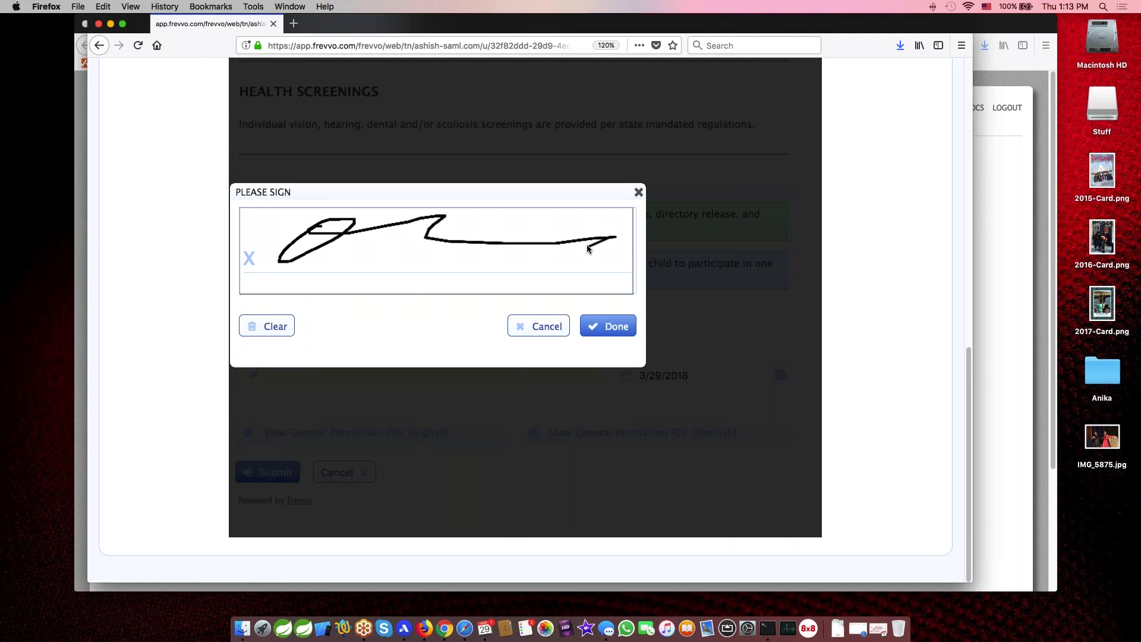
left_click(612, 328)
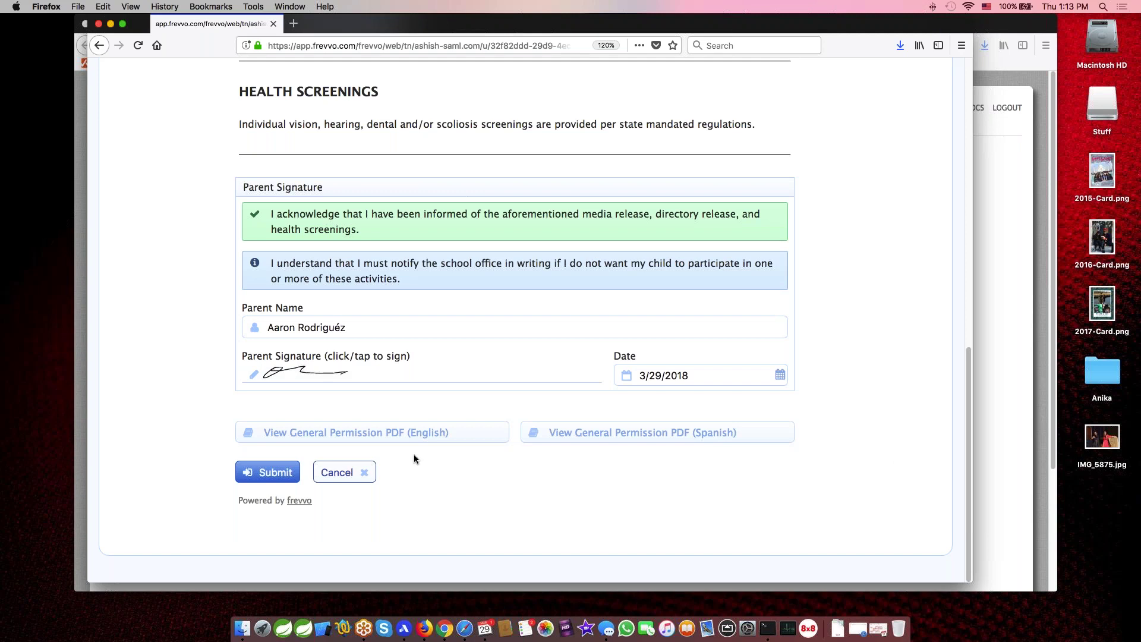
- Open the Spanish version of the General Permission form in the HR space
scroll(252, 341, "up", 10)
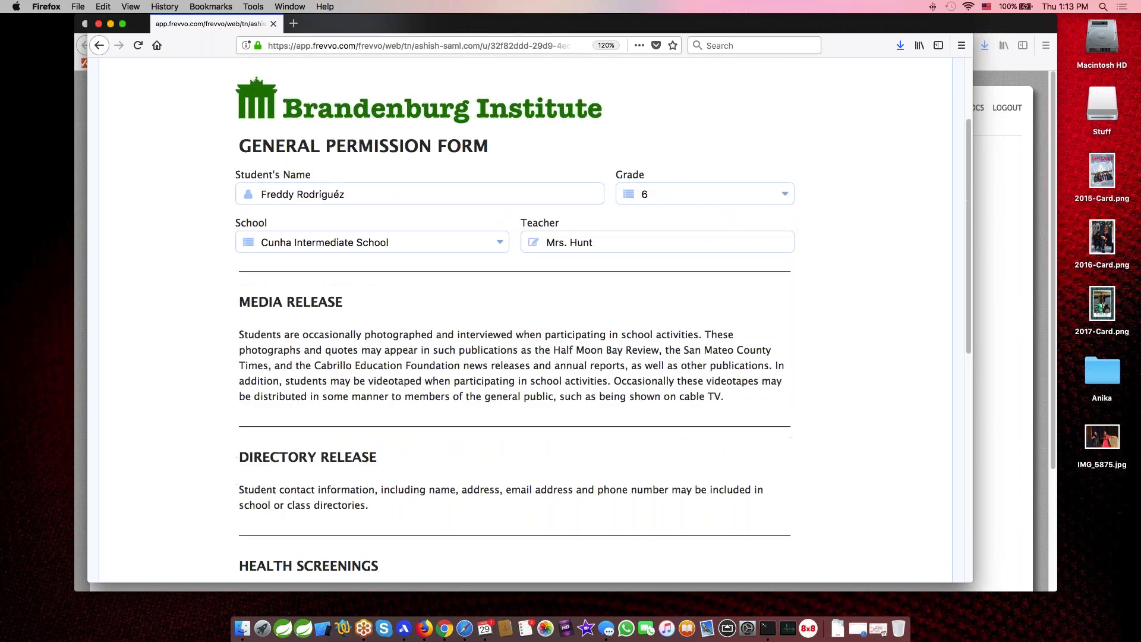
scroll(379, 160, "up", 3)
left_click(391, 108)
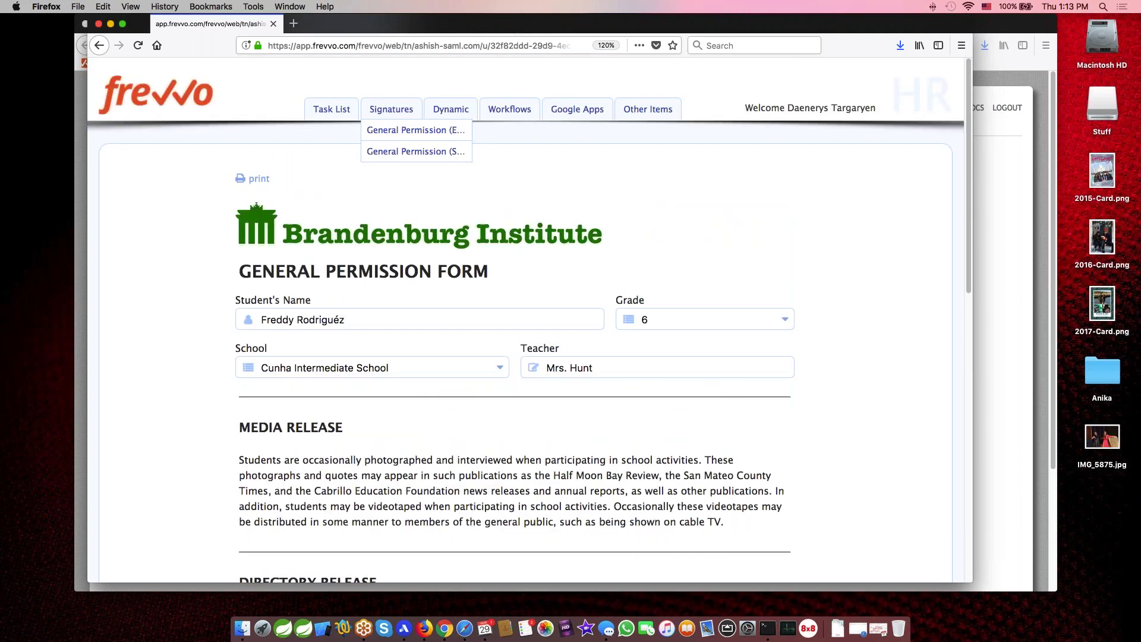
left_click(399, 151)
left_click(666, 274)
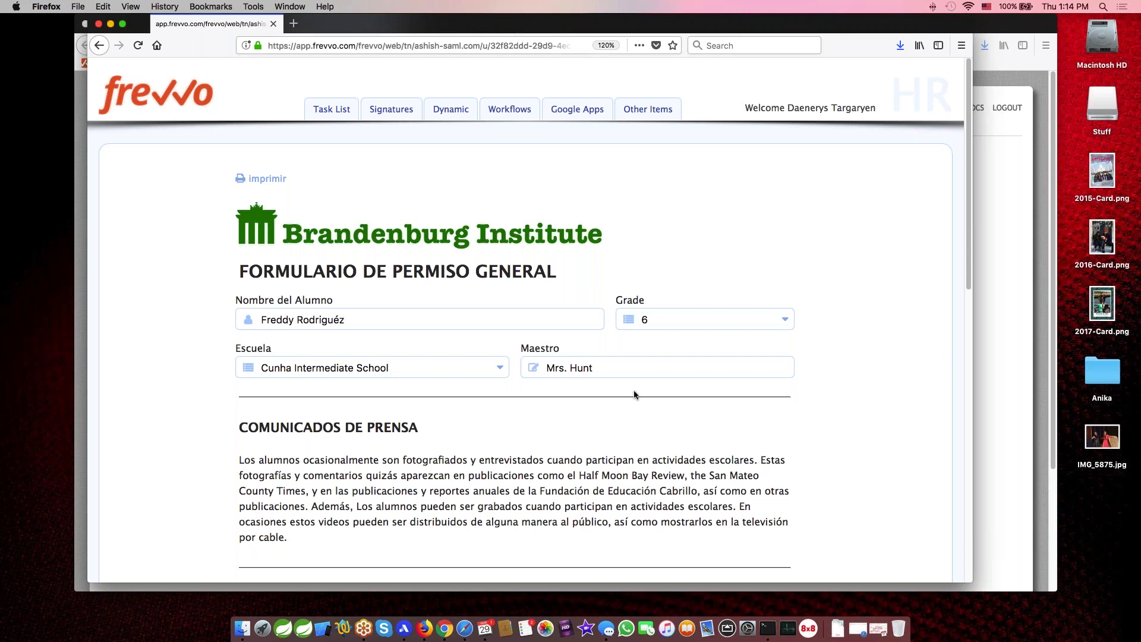
- Sign the Firma del Padre field of the Spanish permission form with a freehand signature and accept it
scroll(862, 464, "down", 10)
scroll(863, 462, "down", 1)
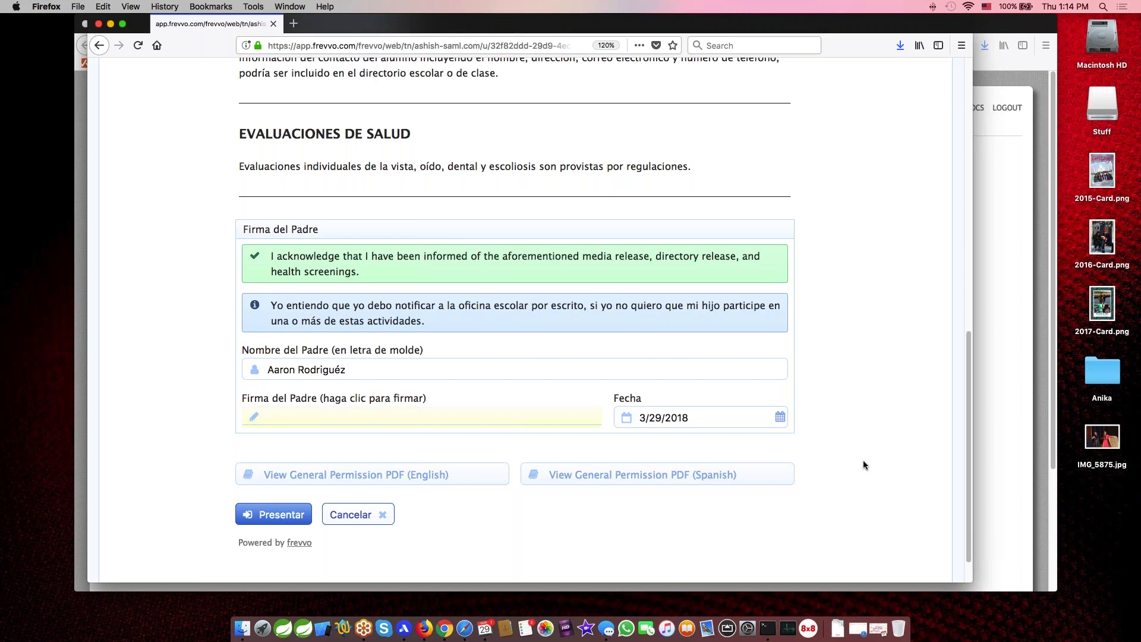
left_click(291, 419)
mouse_move(289, 273)
left_mouse_down()
mouse_move(305, 309)
mouse_move(499, 279)
left_mouse_up()
left_click(617, 367)
- View the English General Permission PDF, check its parent name, signature and date area, and close it
left_click(376, 475)
scroll(654, 422, "down", 8)
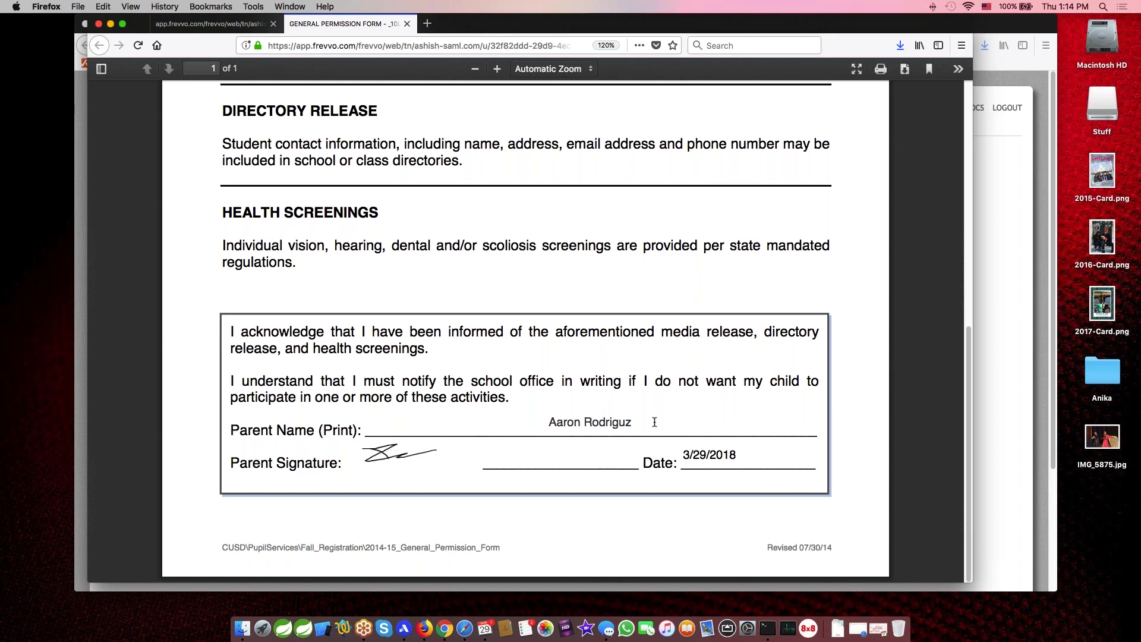
left_click(407, 24)
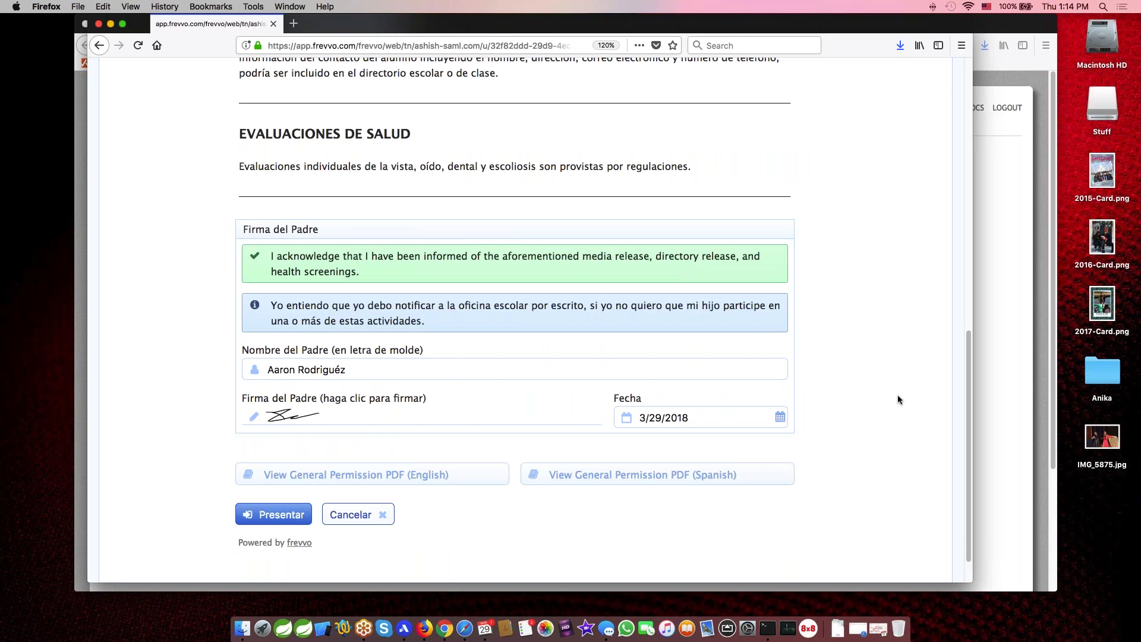
scroll(857, 259, "up", 15)
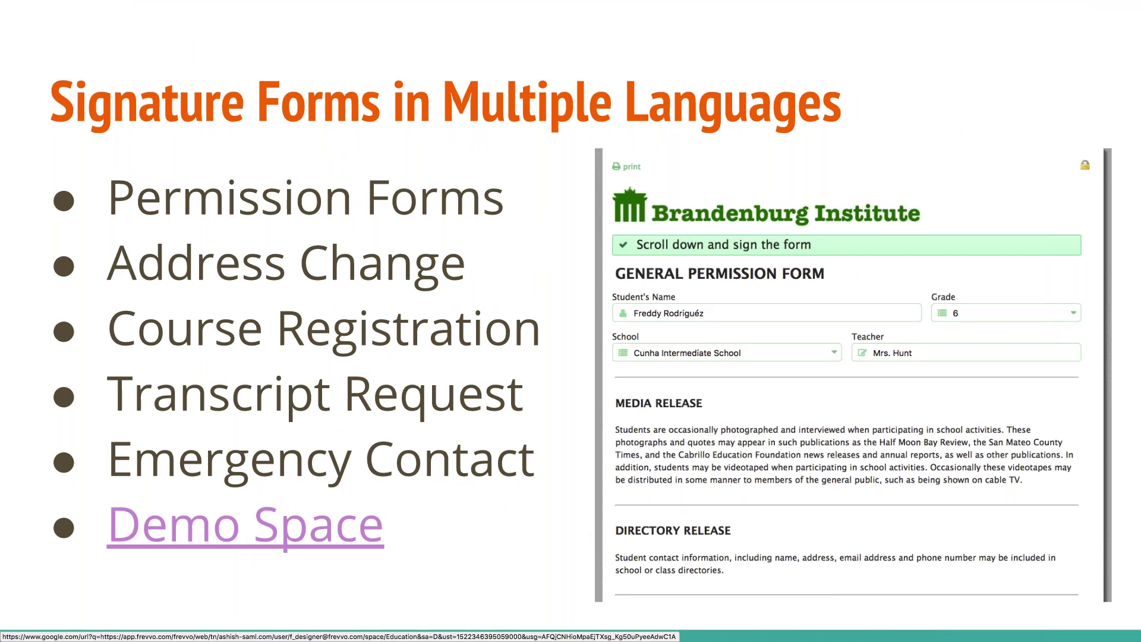
key("Right")
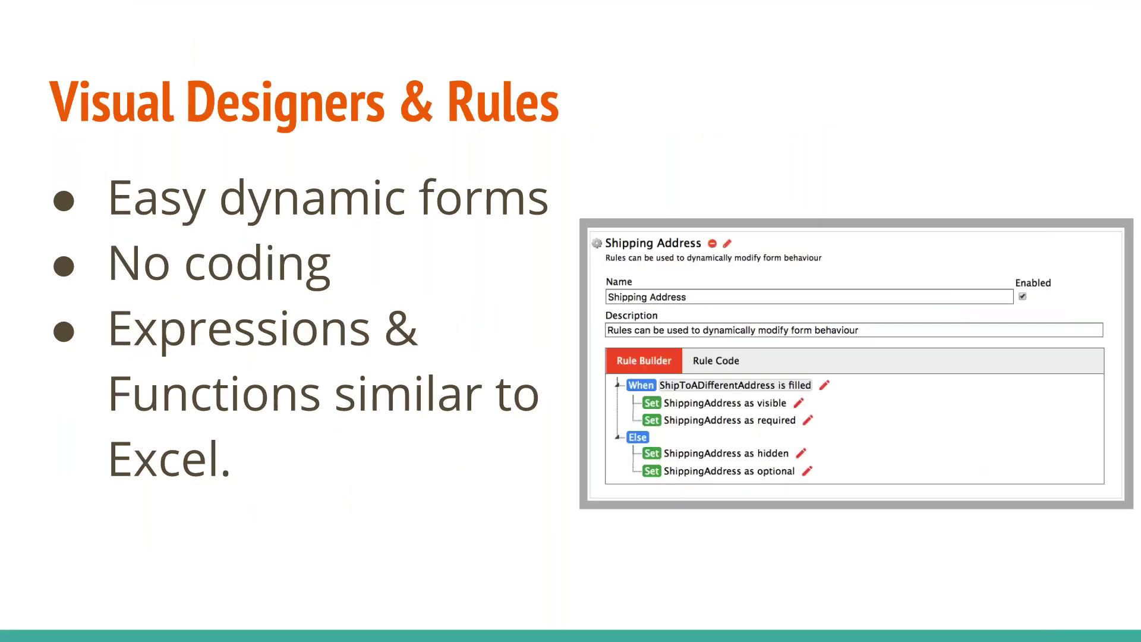
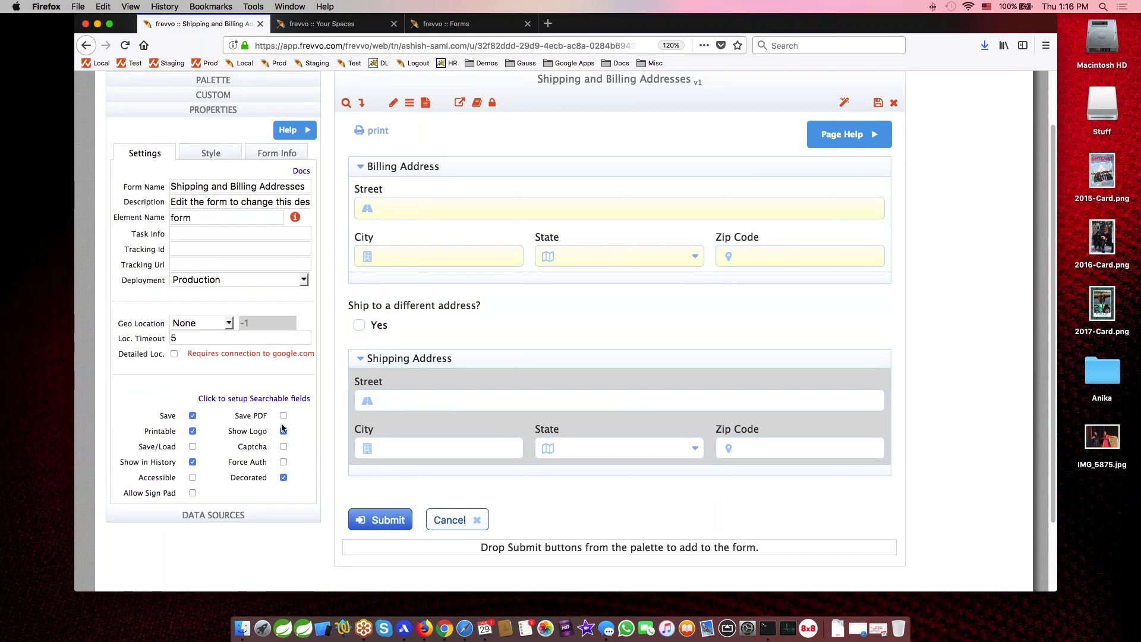
- Inspect the settings of the Shipping Address section and the "Ship to a different address?" checkbox
left_click(502, 358)
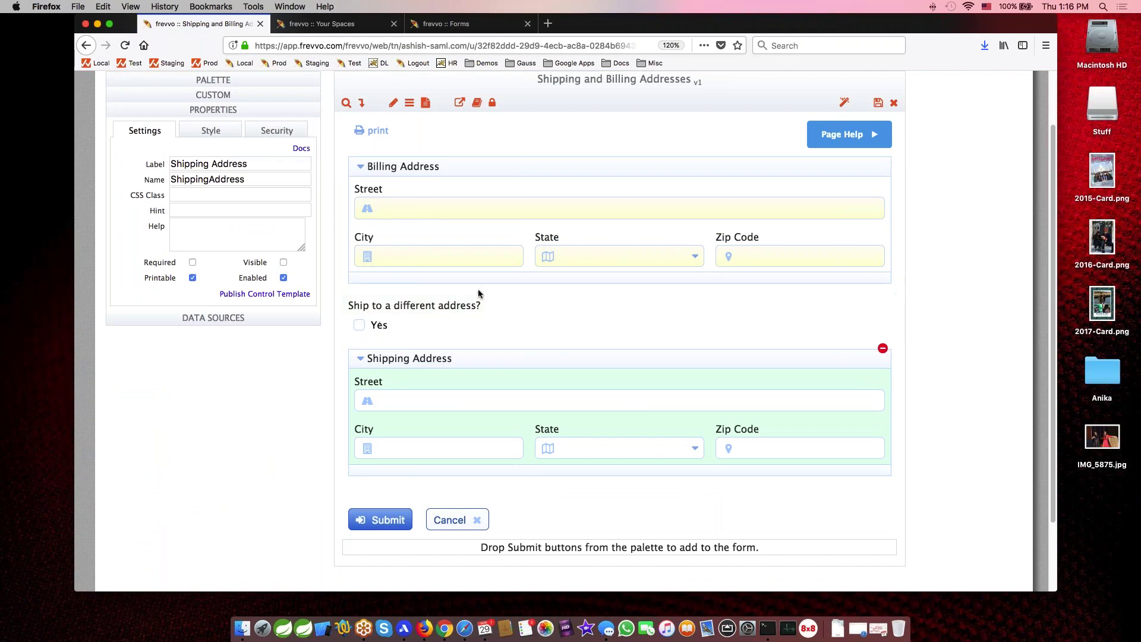
left_click(496, 303)
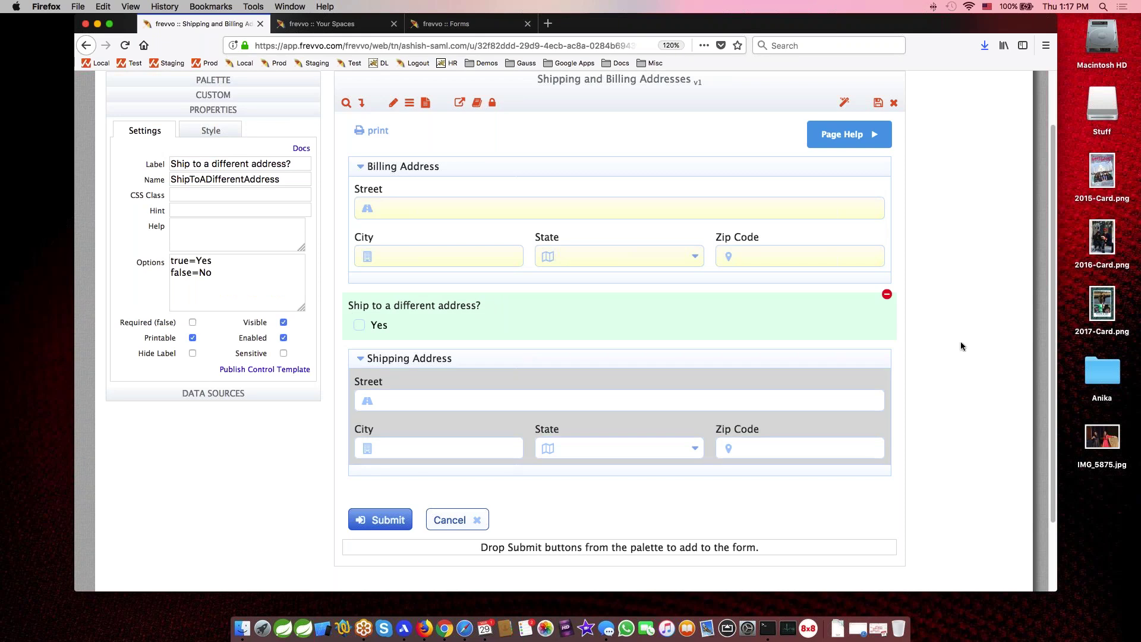
- Open the form's rules and delete the existing Show/Hide Shipping Address rule
scroll(962, 346, "up", 3)
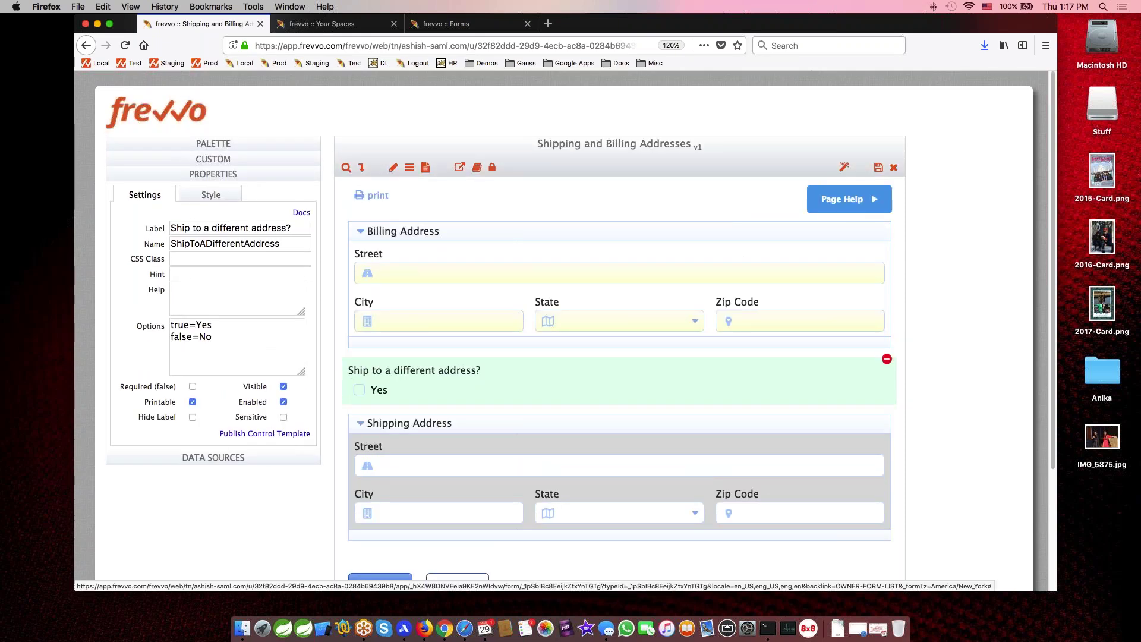
left_click(393, 167)
left_click(549, 231)
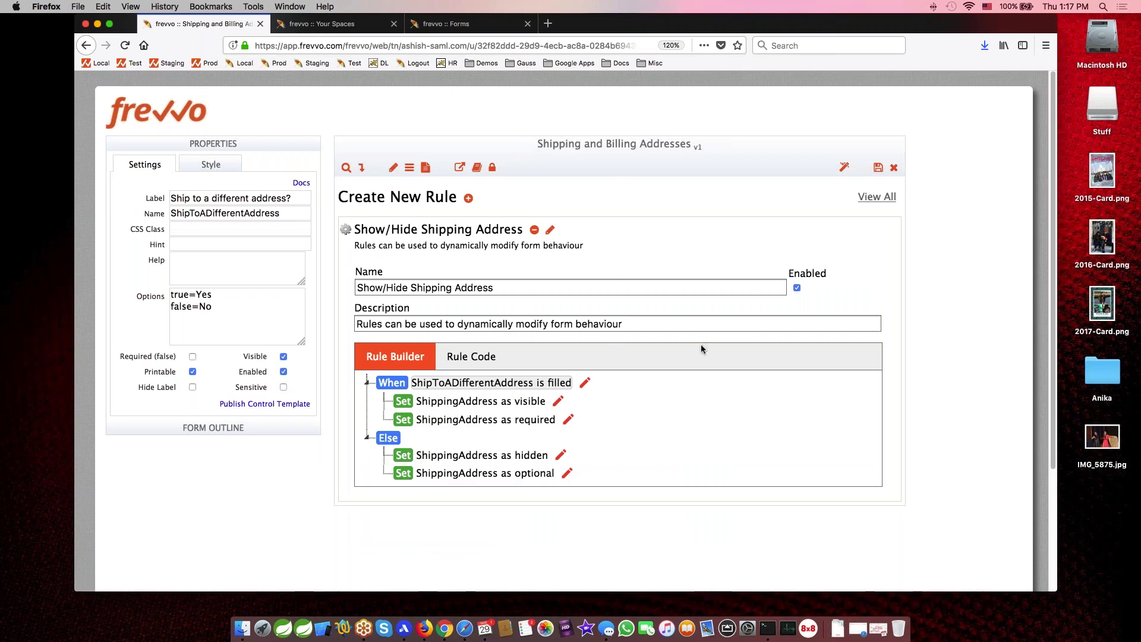
left_click(534, 229)
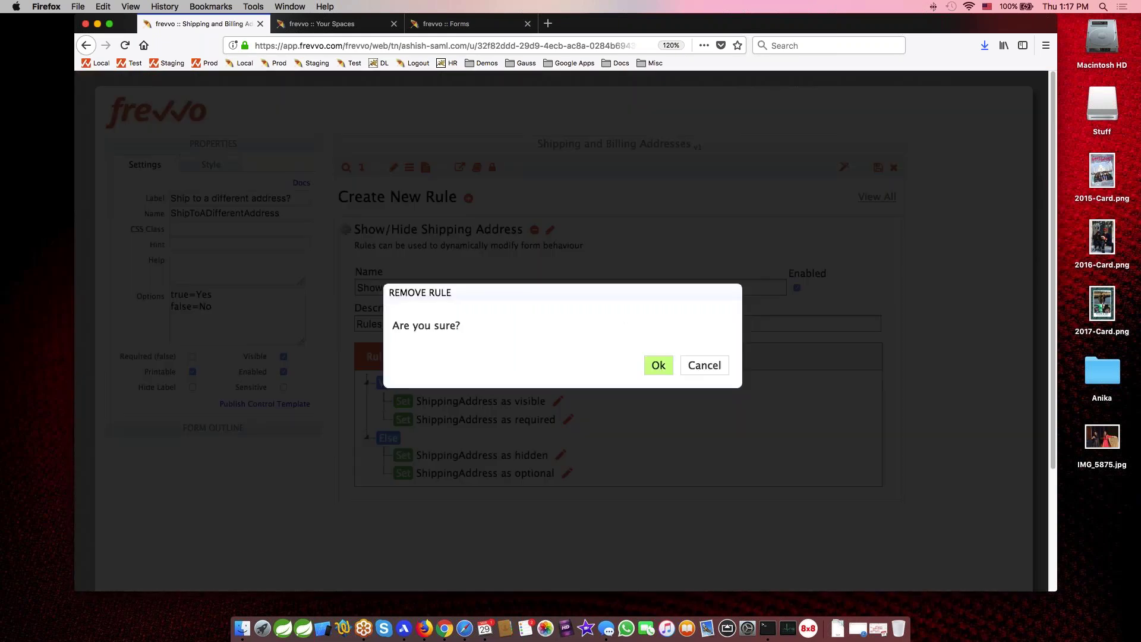
left_click(658, 366)
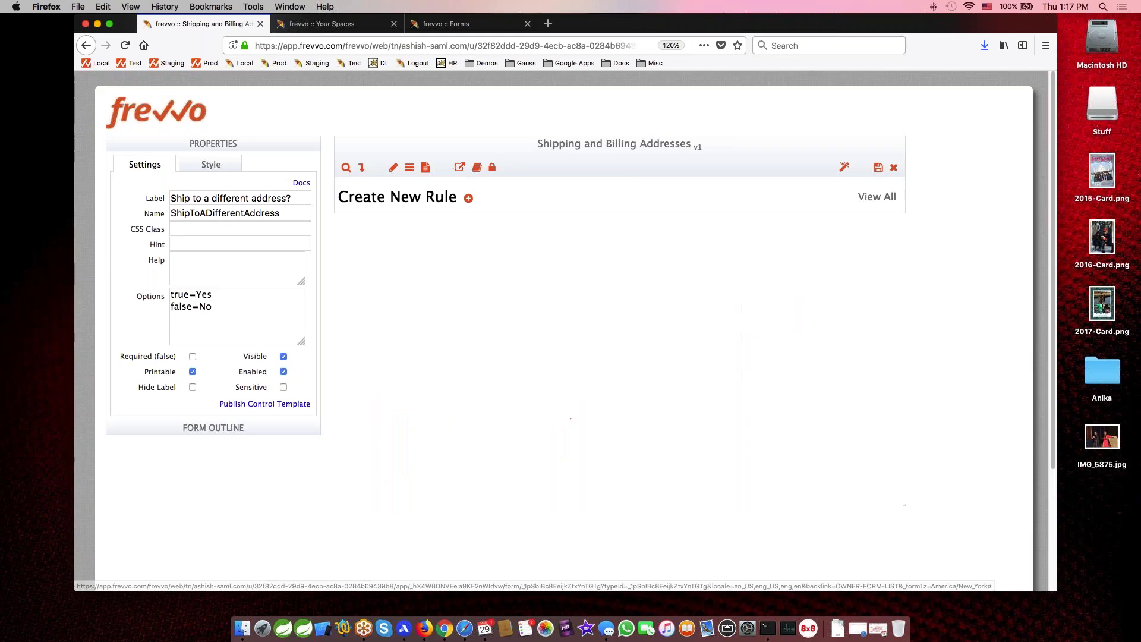
- Create a new rule for the form and name it "Show/hide Shipping address"
left_click(468, 197)
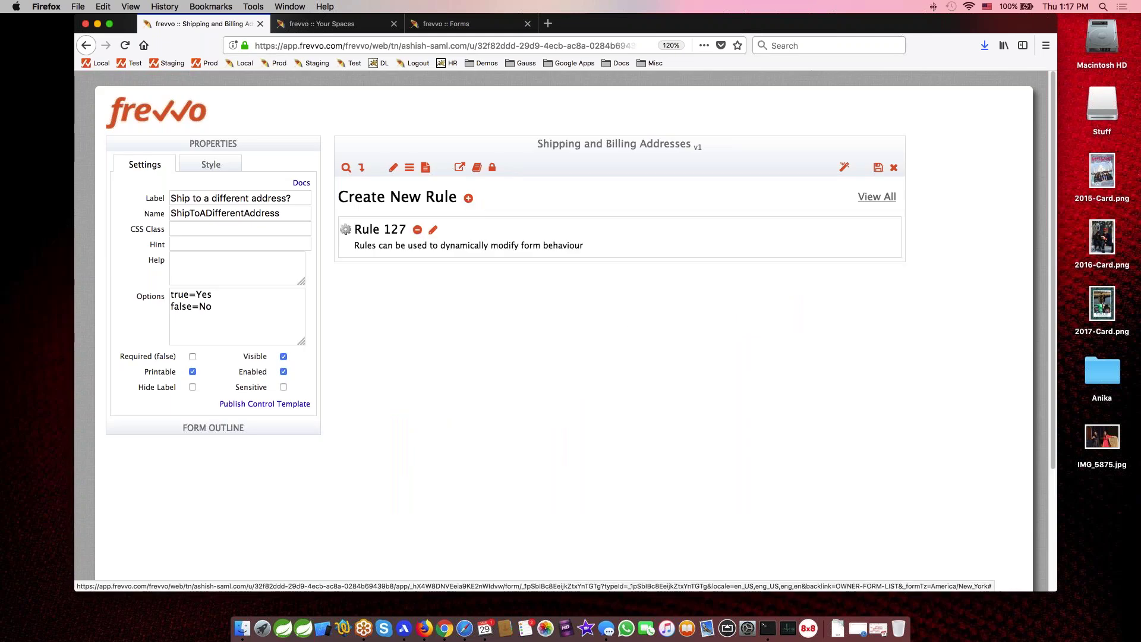
left_click(433, 230)
triple_click(432, 287)
type("Sh")
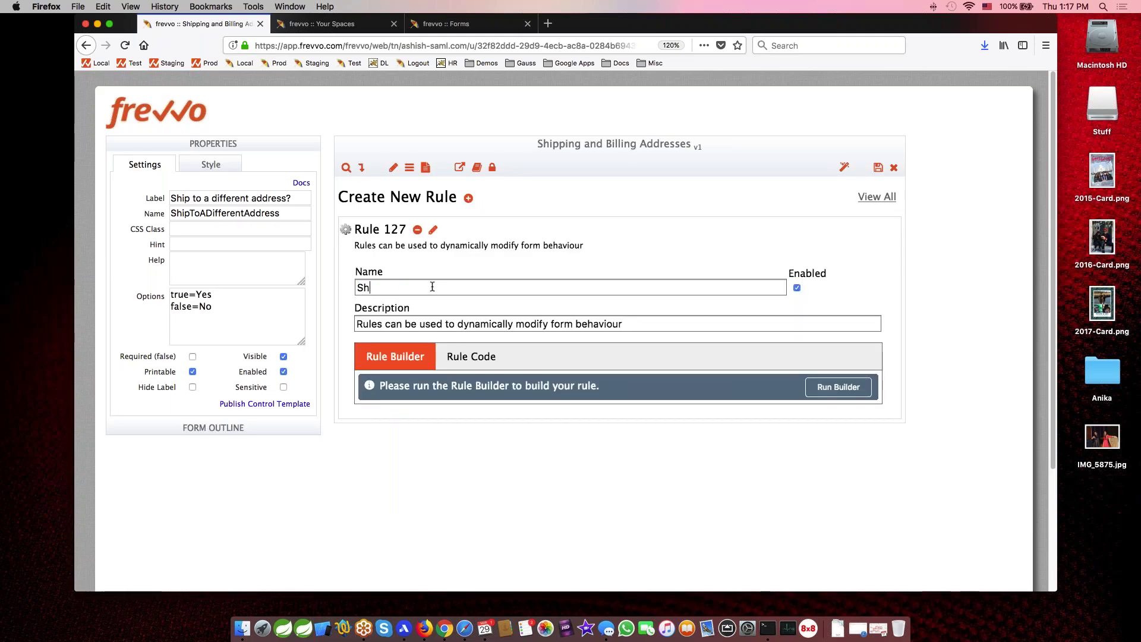
type("ow/hide Shipping address")
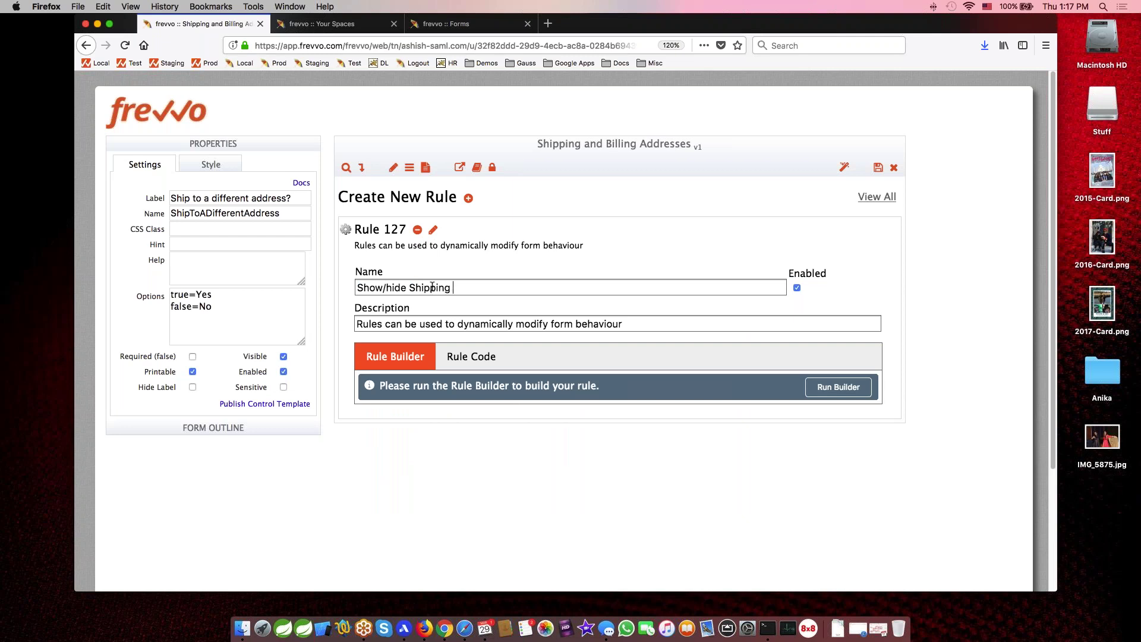
key("Tab")
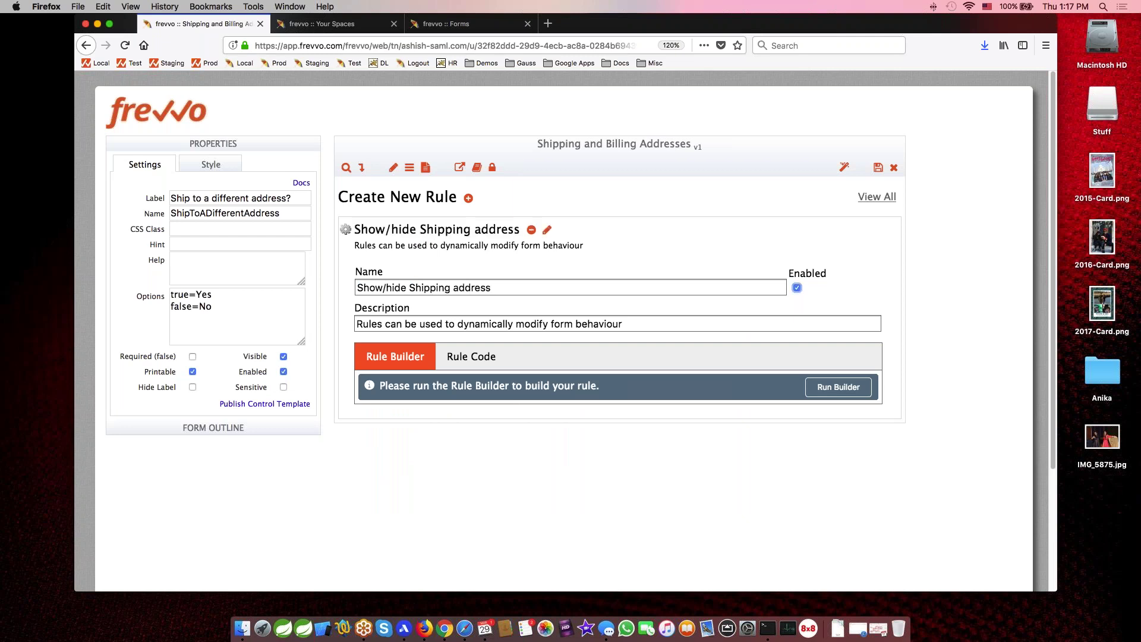
- Run the Rule Builder for the new rule and add the condition that ShipToADifferentAddress is filled
left_click(837, 387)
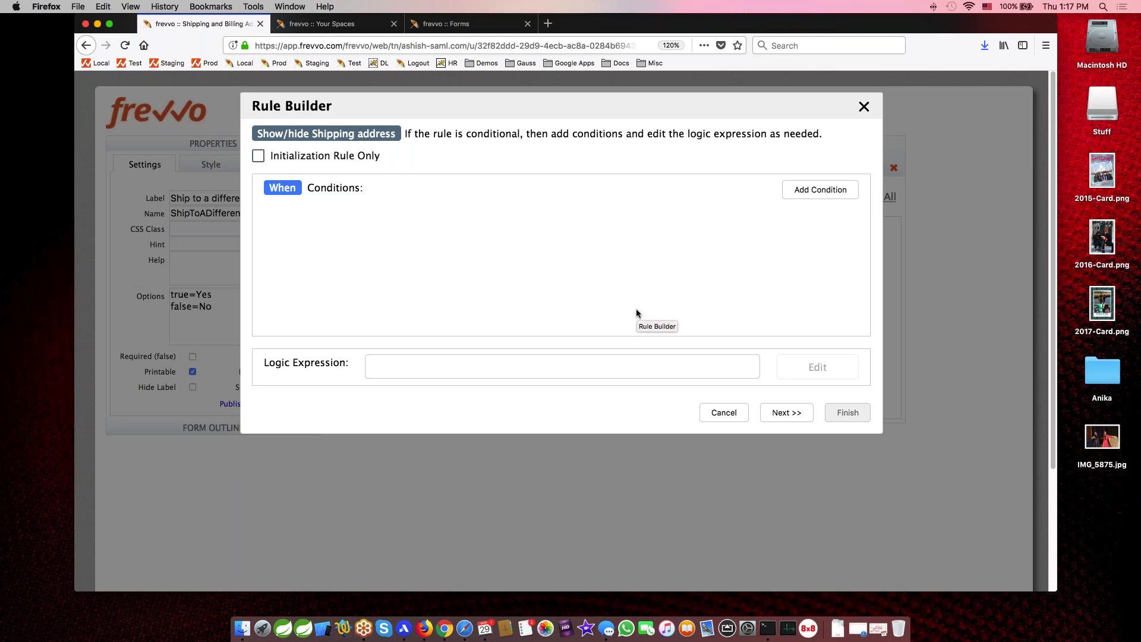
left_click(805, 188)
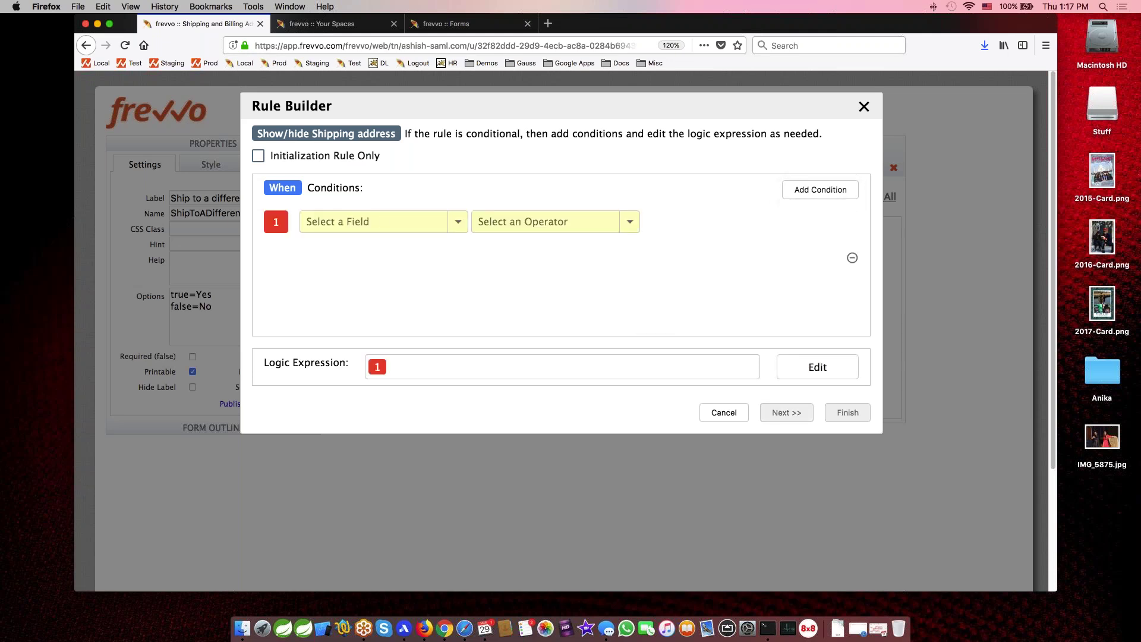
left_click(384, 222)
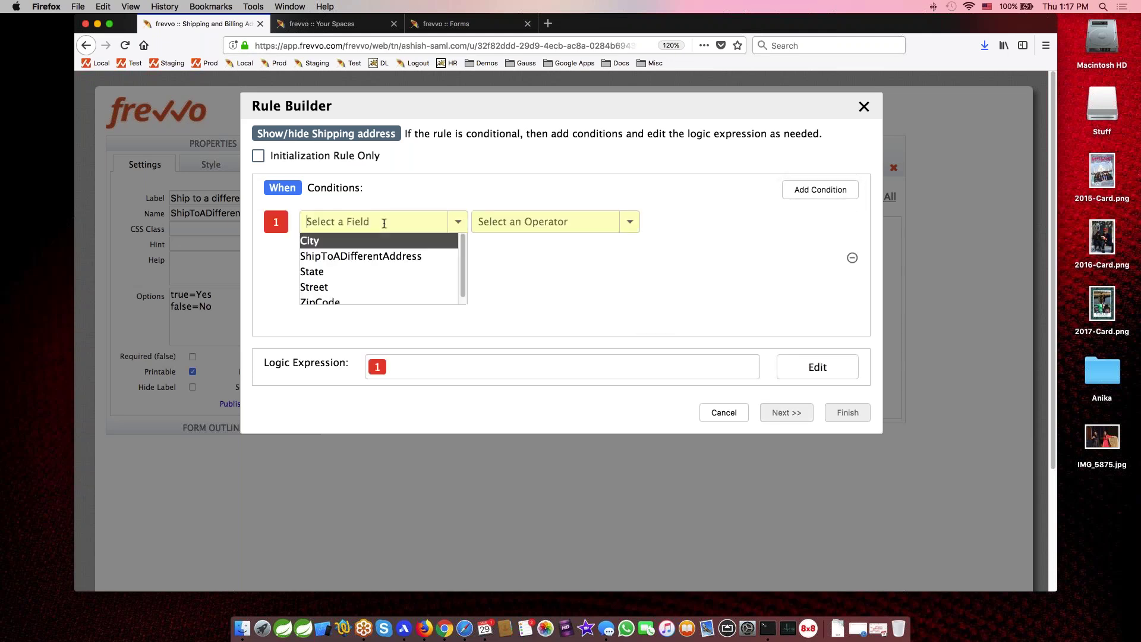
left_click(382, 257)
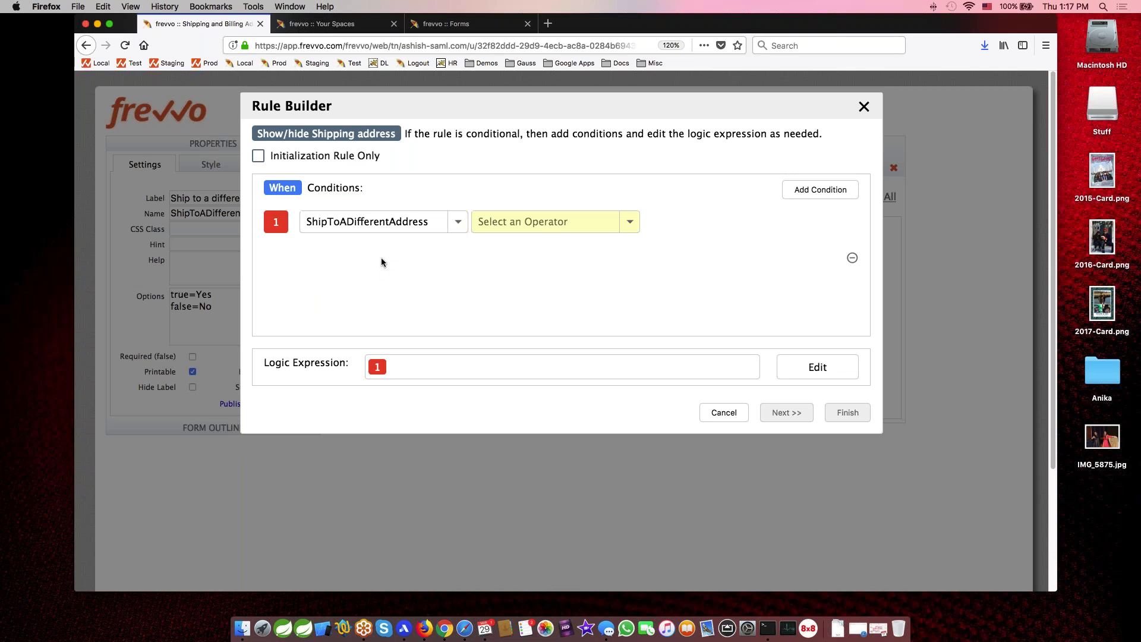
left_click(629, 221)
left_click(500, 256)
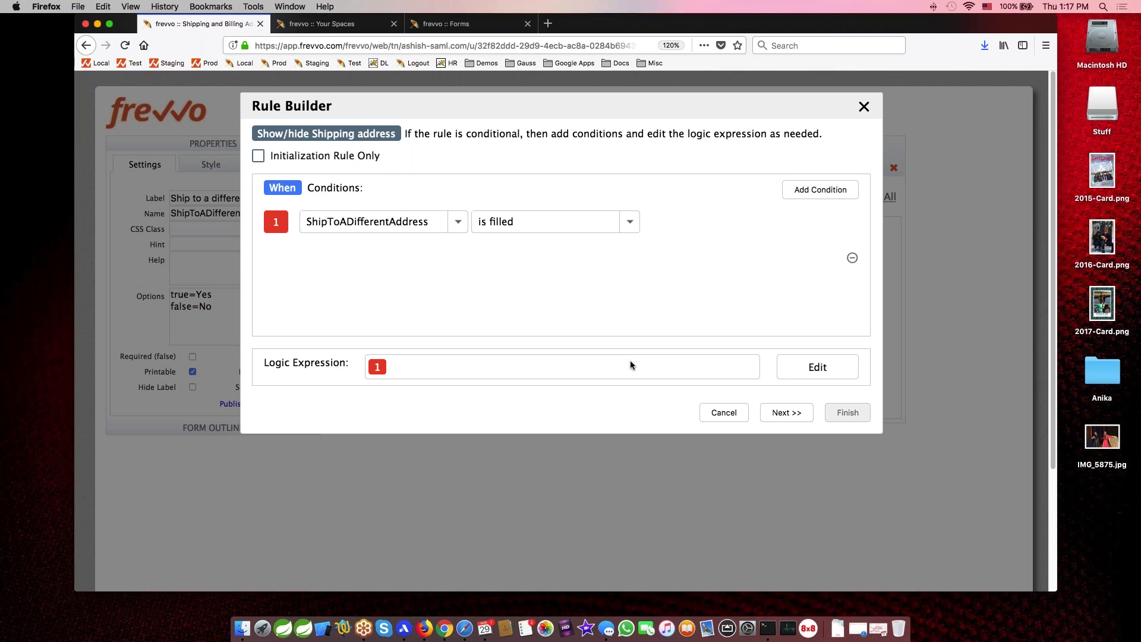
left_click(783, 412)
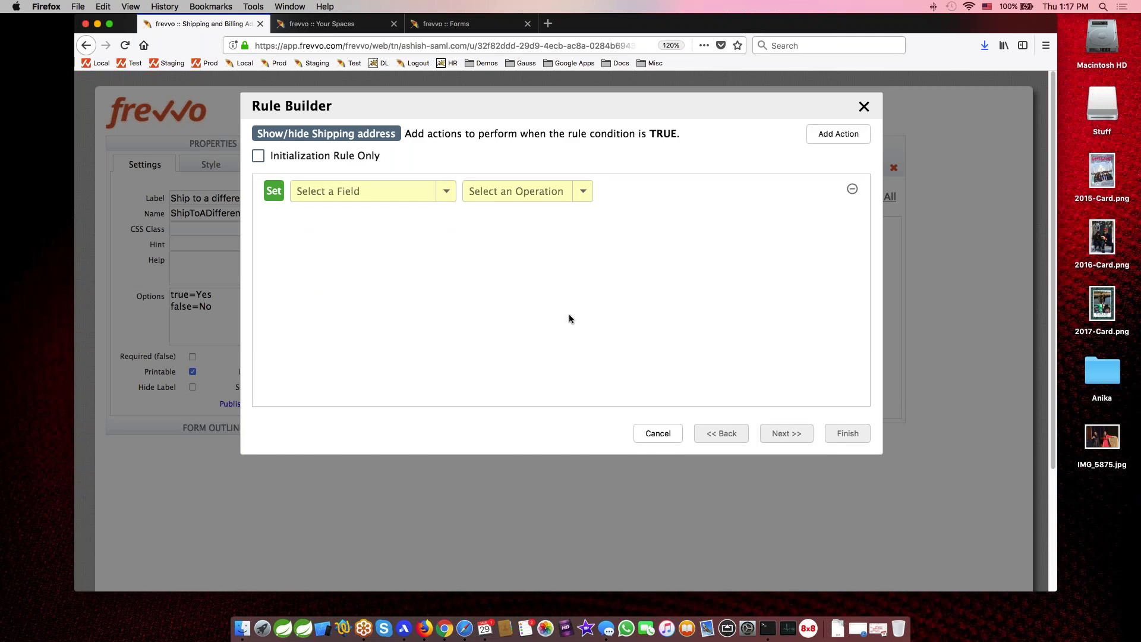
- Add an action for the true condition that sets ShippingAddress as visible
left_click(388, 192)
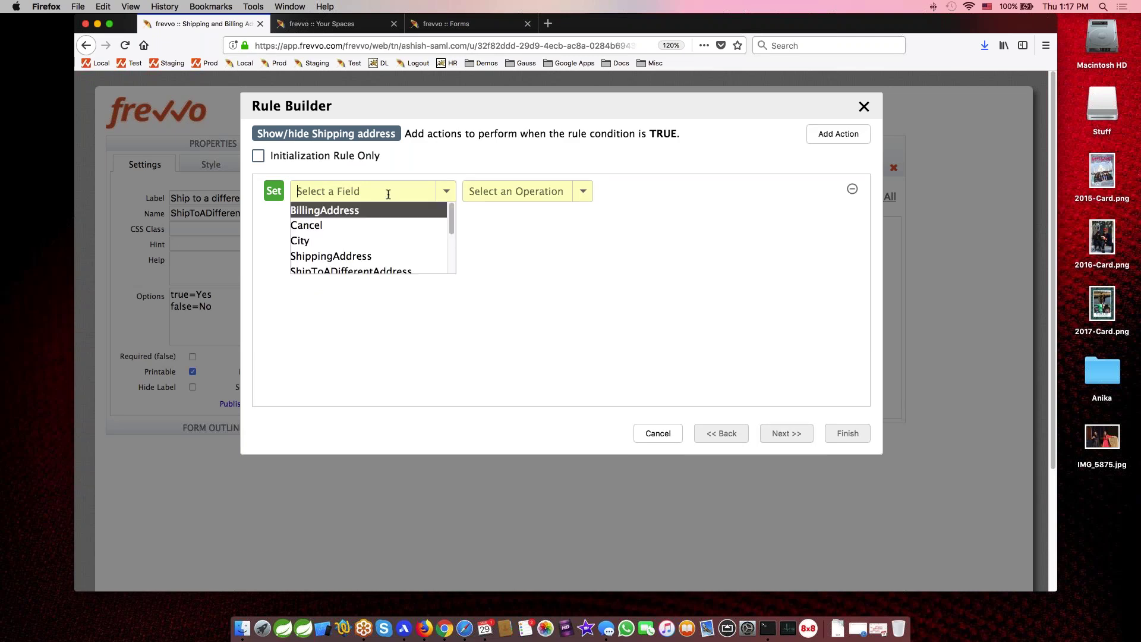
type("Shi")
left_click(343, 209)
left_click(517, 190)
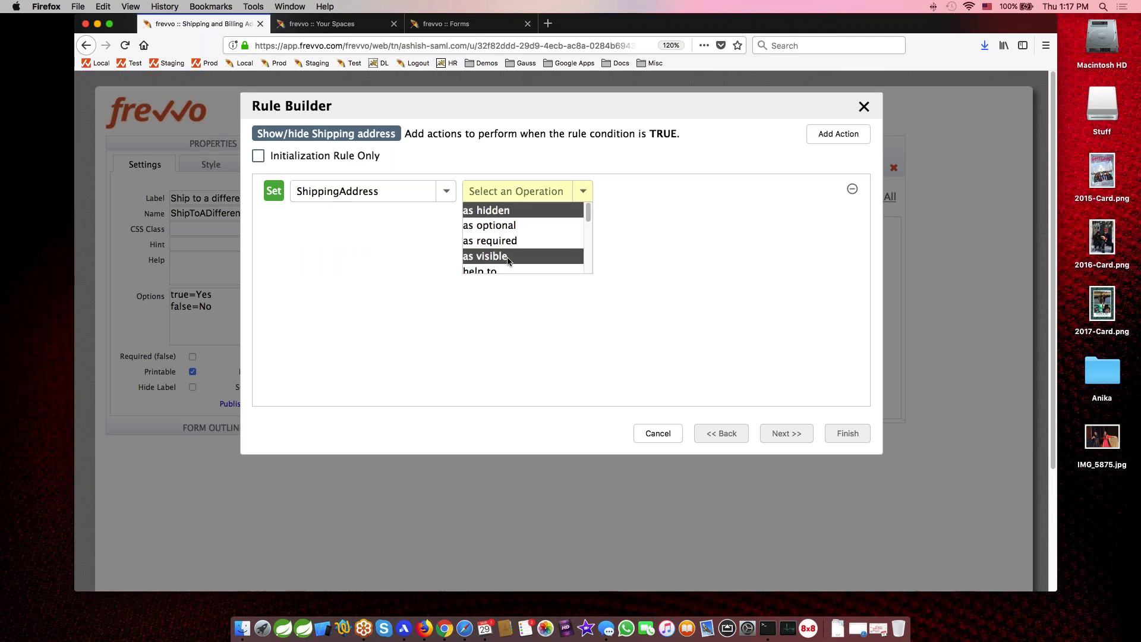
left_click(489, 254)
- Add a second action for the true condition that sets ShippingAddress as required
left_click(839, 134)
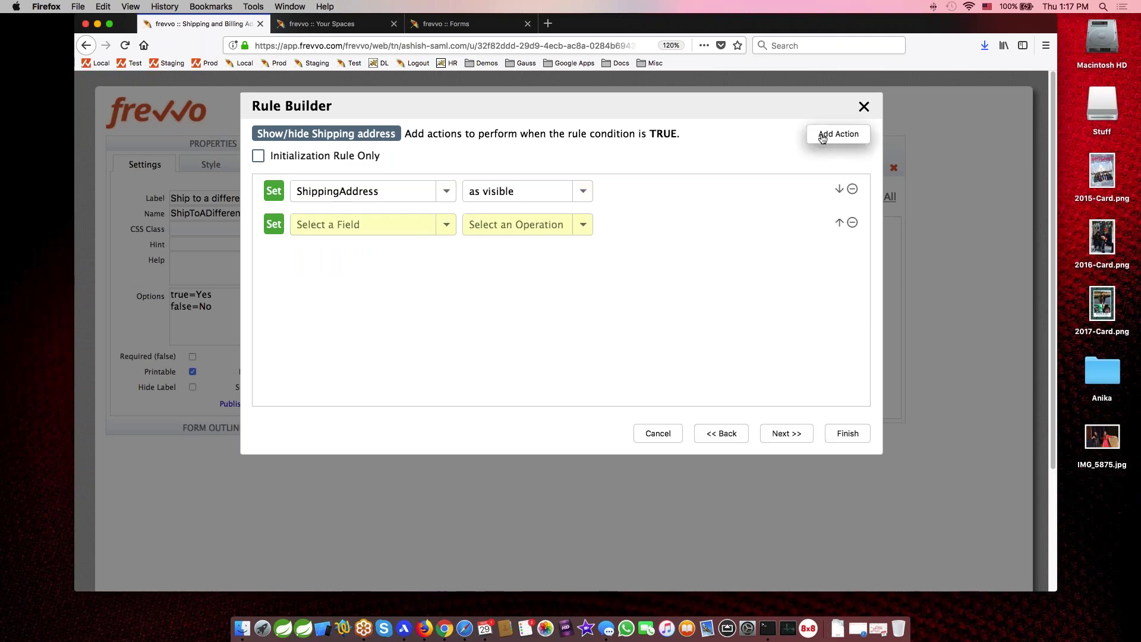
left_click(346, 221)
type("ShippingAddress")
left_click(332, 242)
left_click(491, 220)
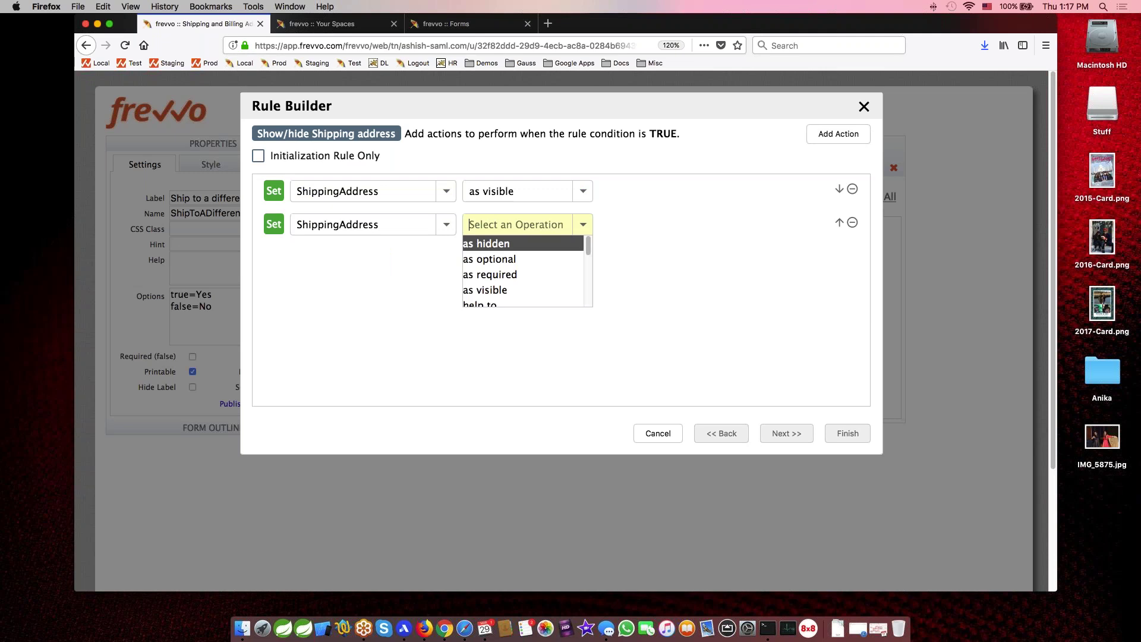
left_click(508, 273)
- Create two actions for the false condition and make the first one set ShippingAddress as hidden
left_click(785, 433)
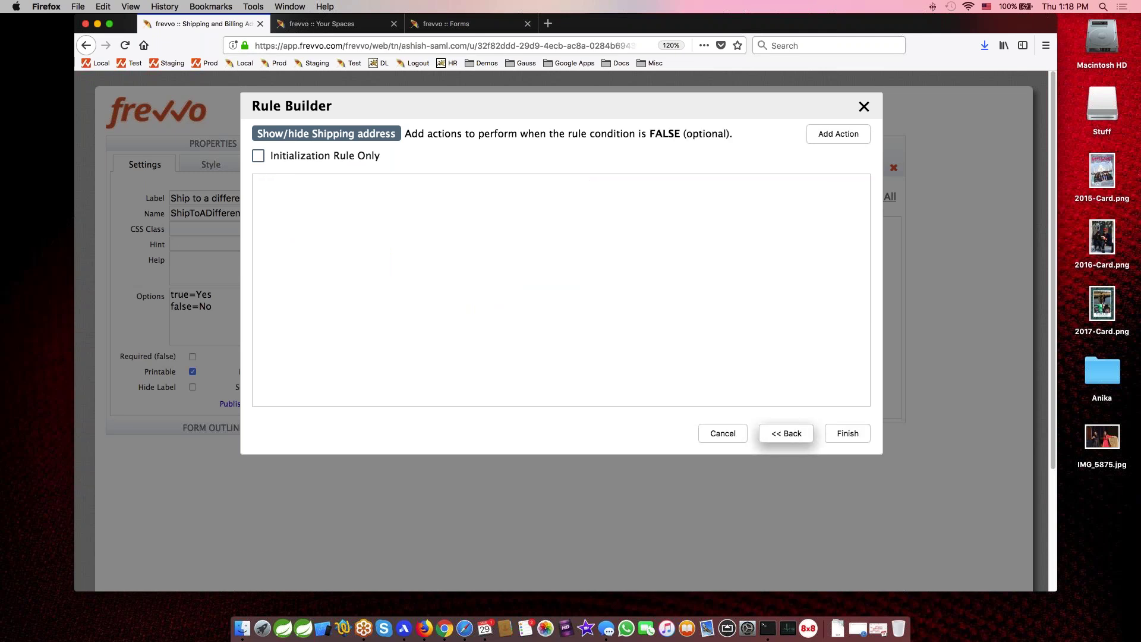
left_click(839, 134)
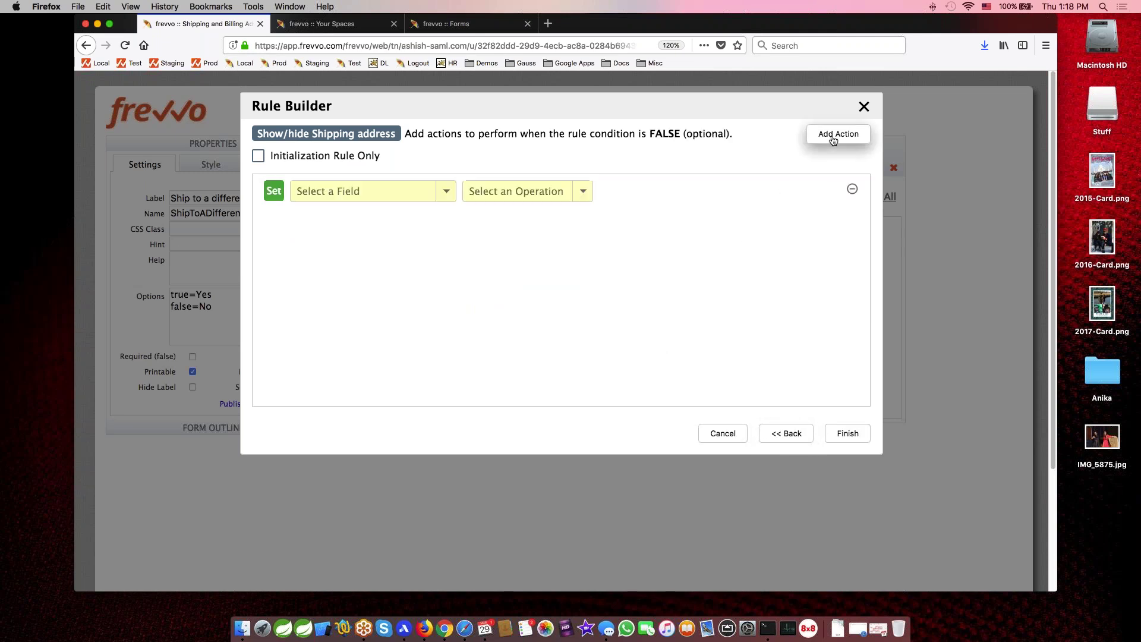
left_click(838, 134)
left_click(381, 191)
type("Ship")
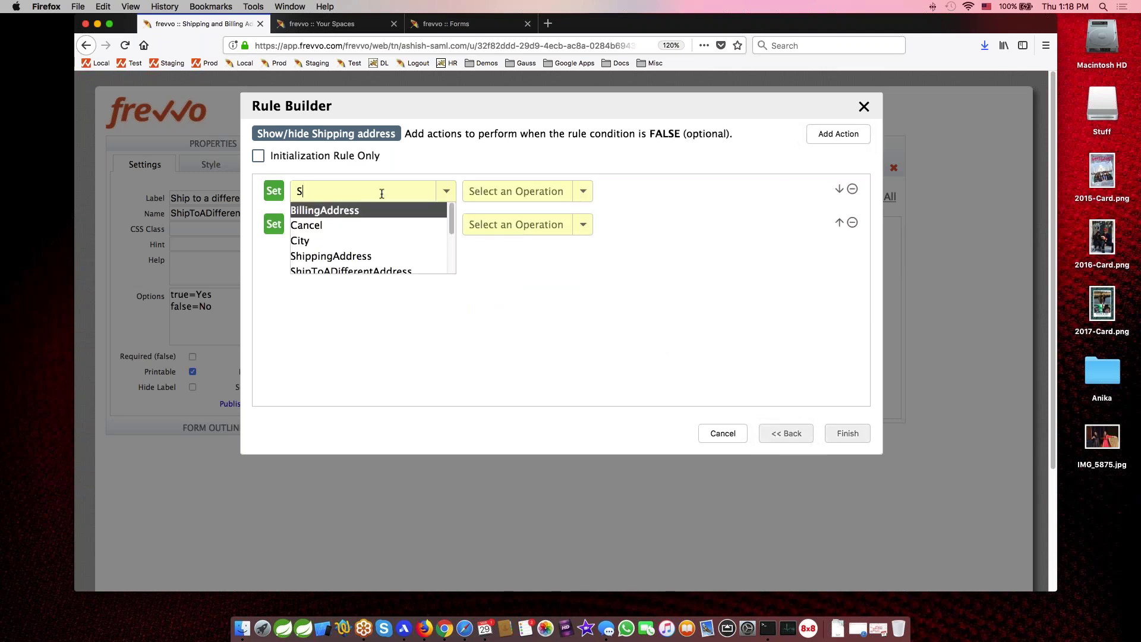
key("Down")
key("Down")
key("Up")
key("Return")
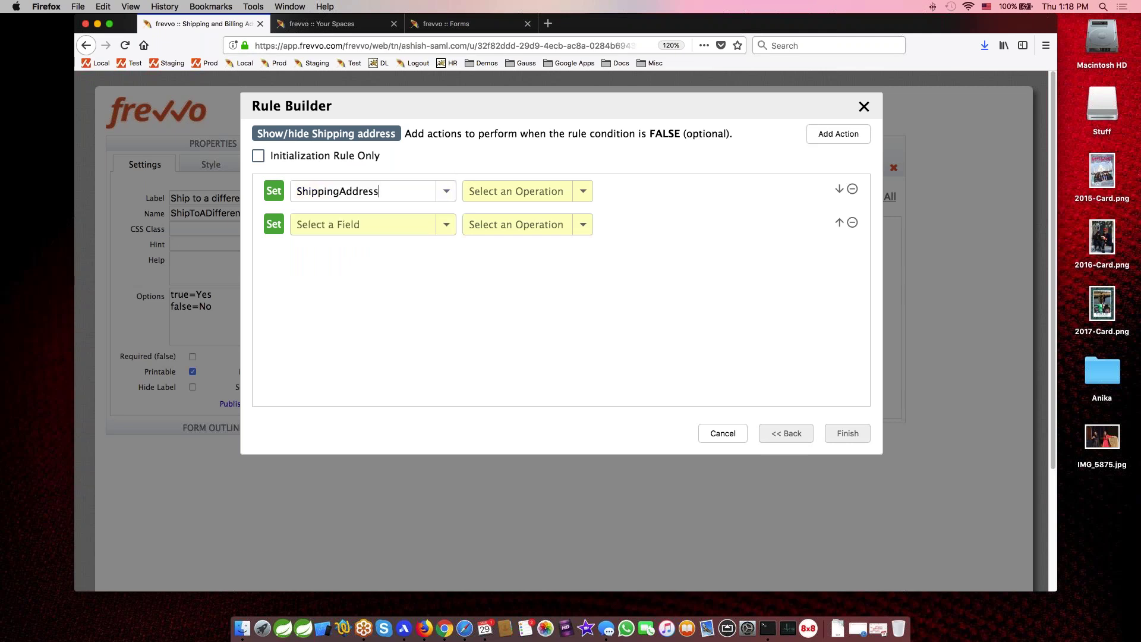
left_click(516, 191)
left_click(516, 226)
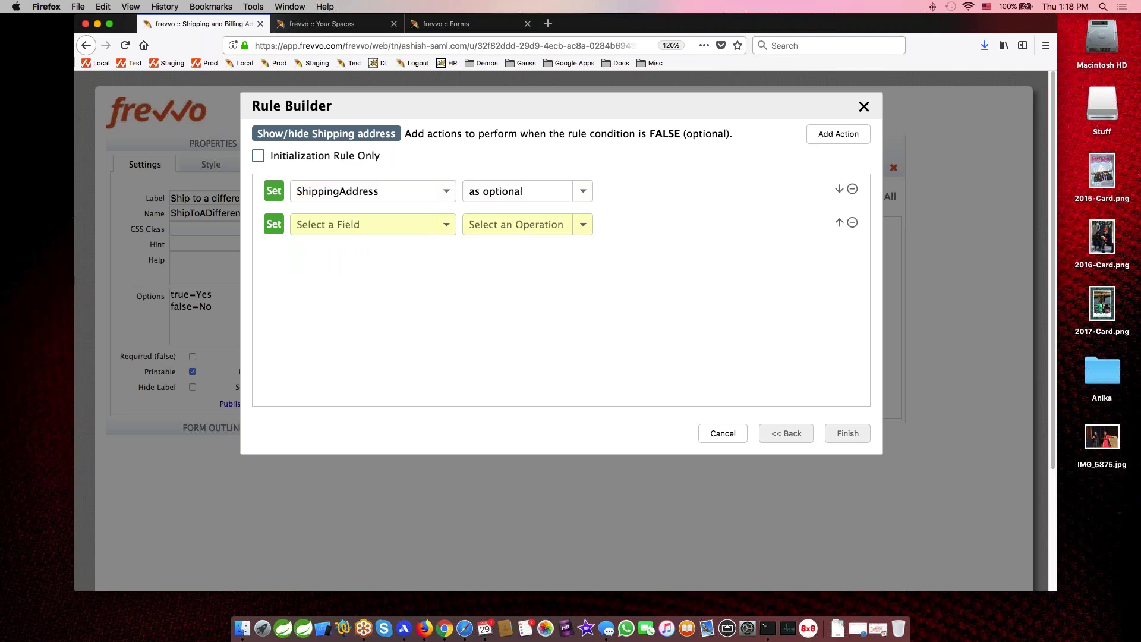
left_click(503, 191)
left_click(494, 209)
- Make the second false-condition action set ShippingAddress as optional and finish the rule
key("Tab")
type("Shipp")
key("Down")
key("Return")
left_click(512, 224)
left_click(504, 258)
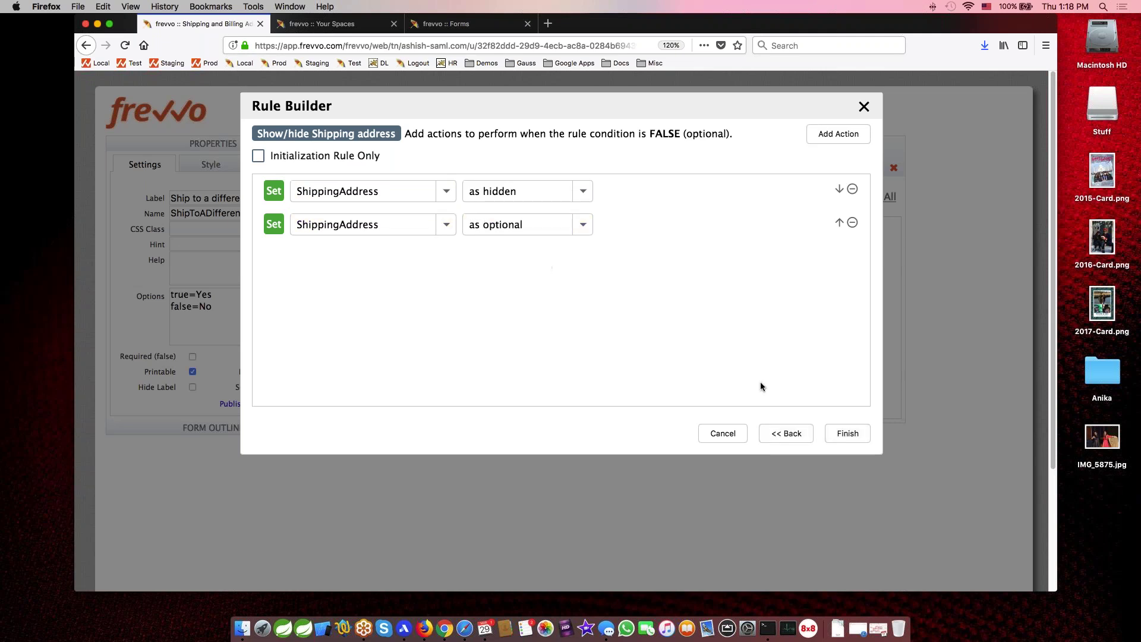
left_click(848, 433)
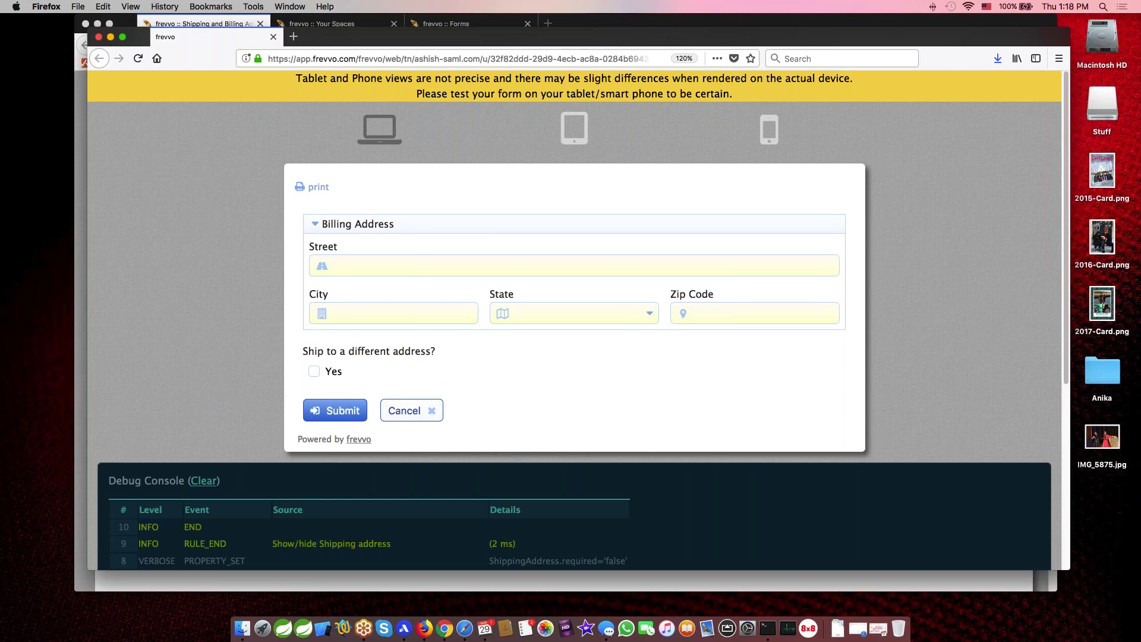
- Test the rule in the form preview by toggling "Ship to a different address?" on and off twice, and close the preview without saving
left_click(430, 262)
left_click(336, 372)
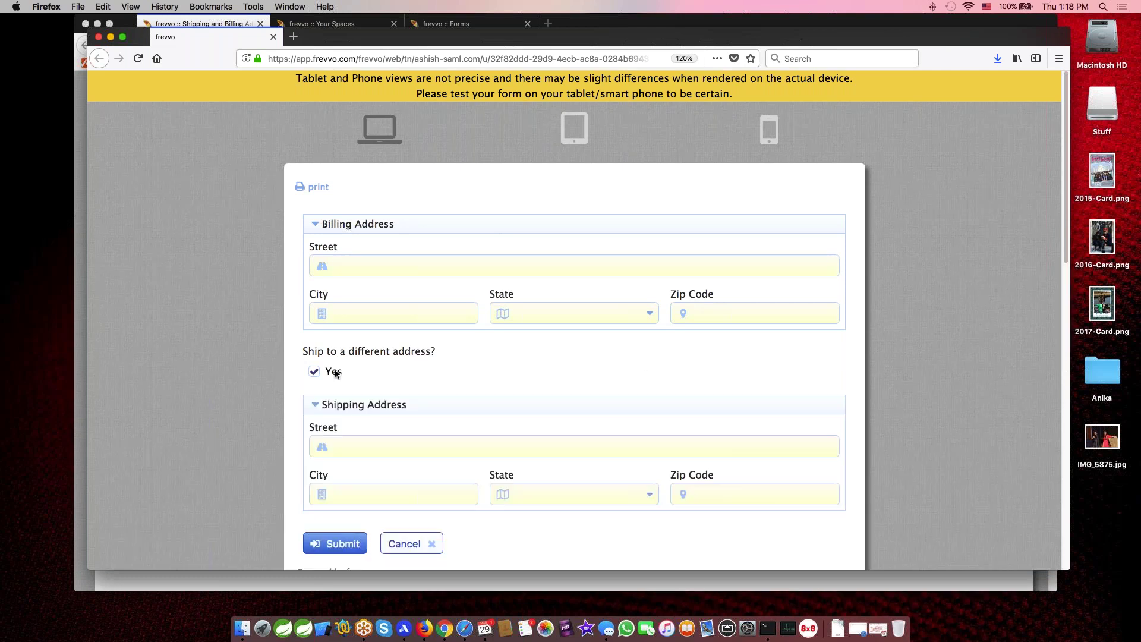
scroll(489, 248, "down", 5)
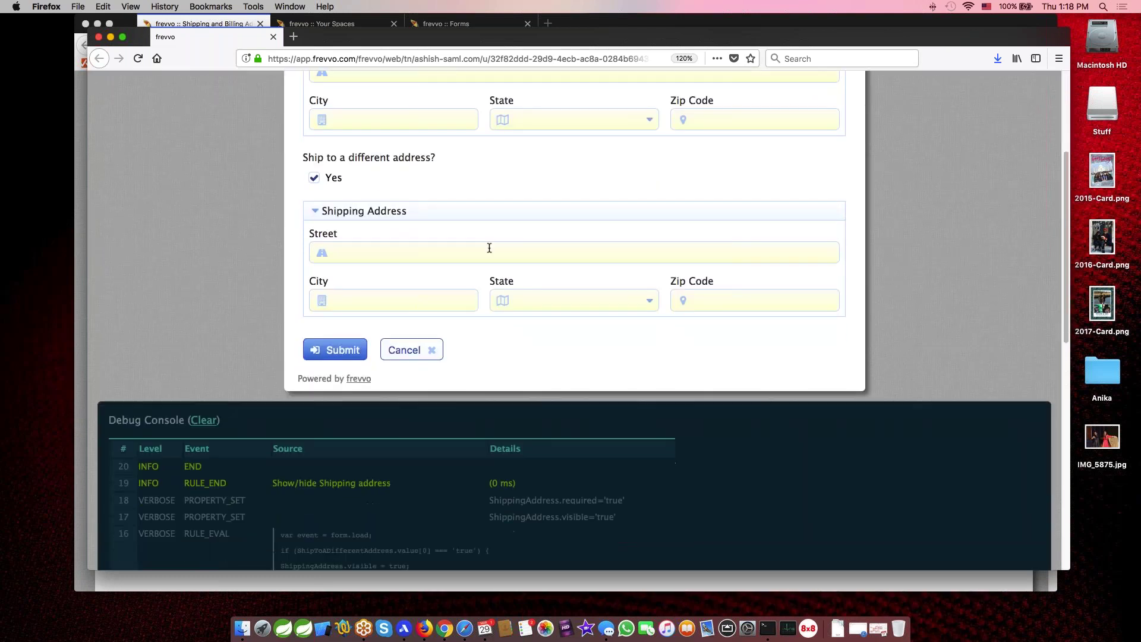
left_click(336, 180)
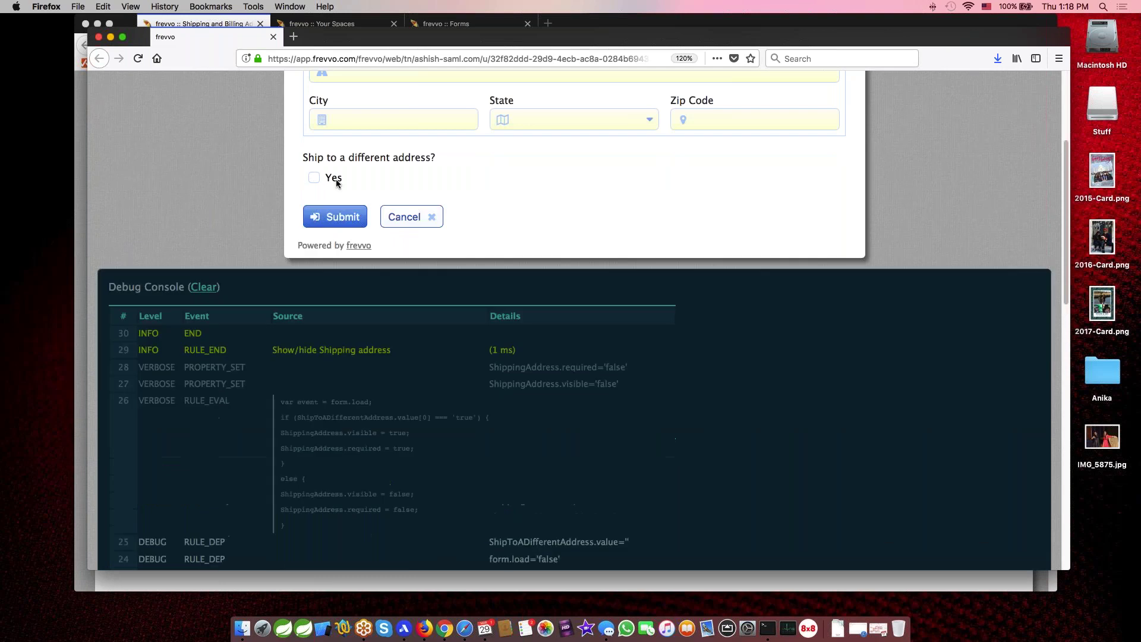
left_click(346, 177)
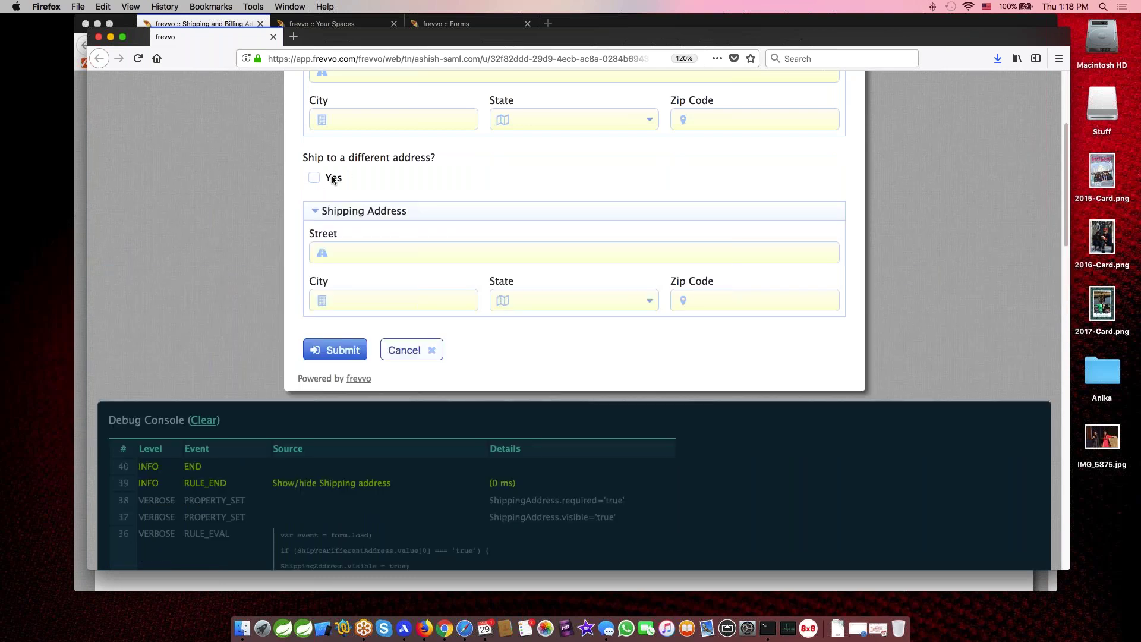
left_click(315, 178)
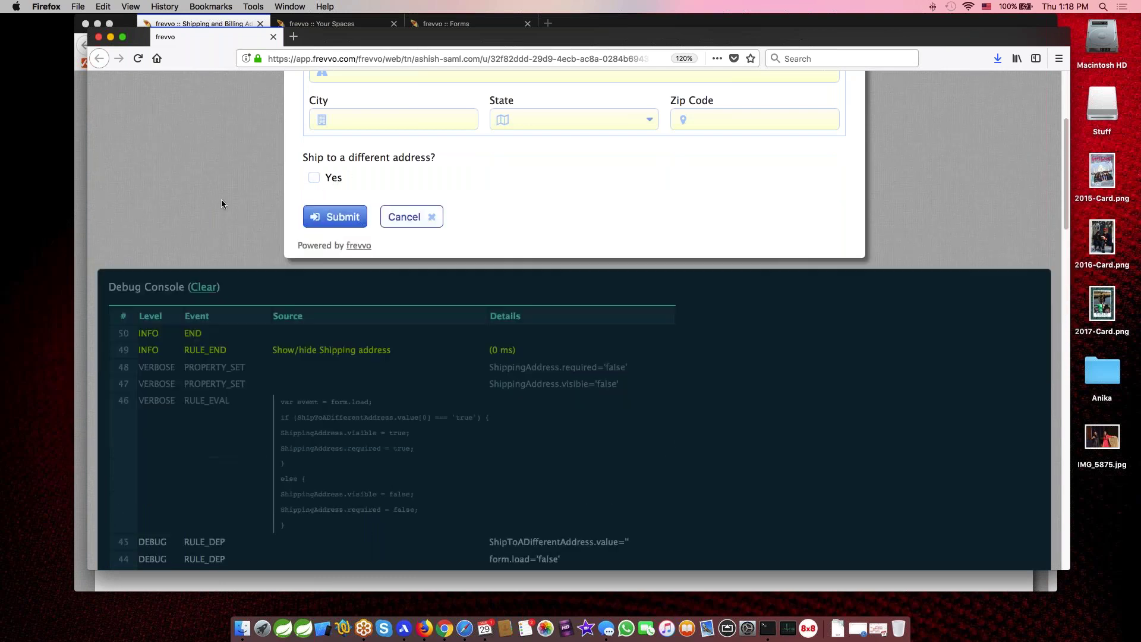
left_click(98, 37)
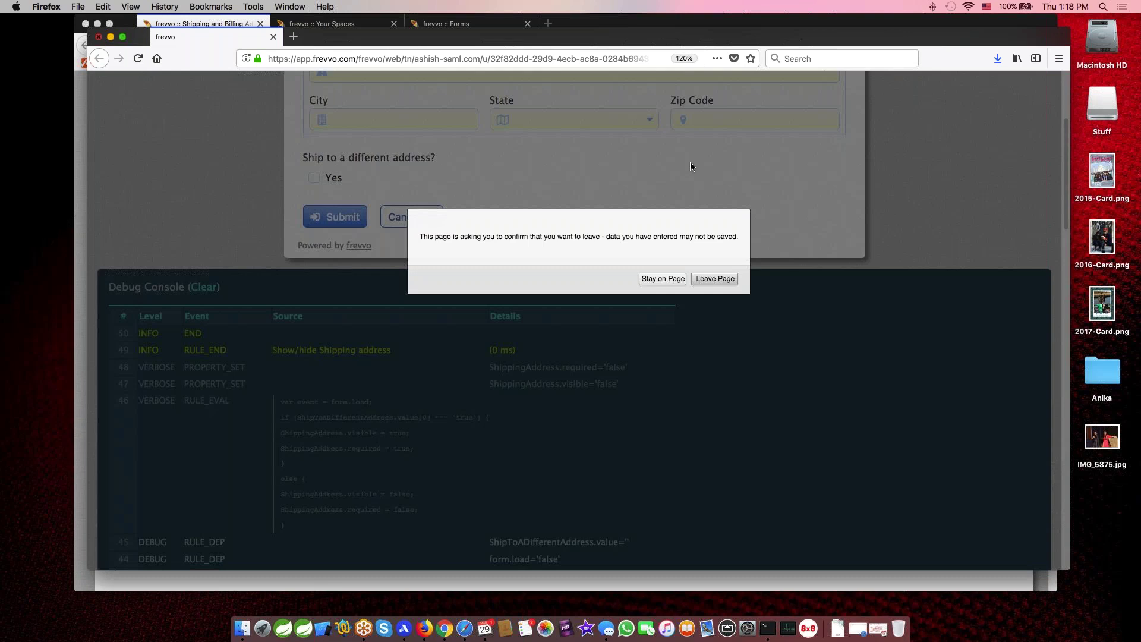
left_click(715, 279)
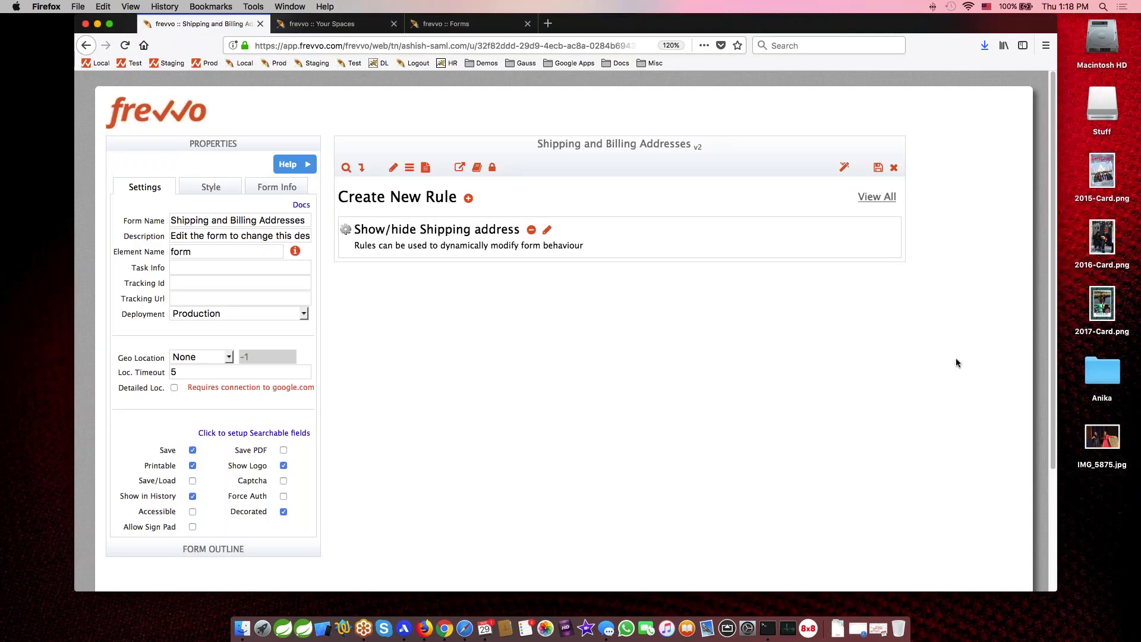
- Leave the Shipping and Billing Addresses form and open the Calculate Subtotals rule of the Subtotal and Grand Total form
left_click(893, 167)
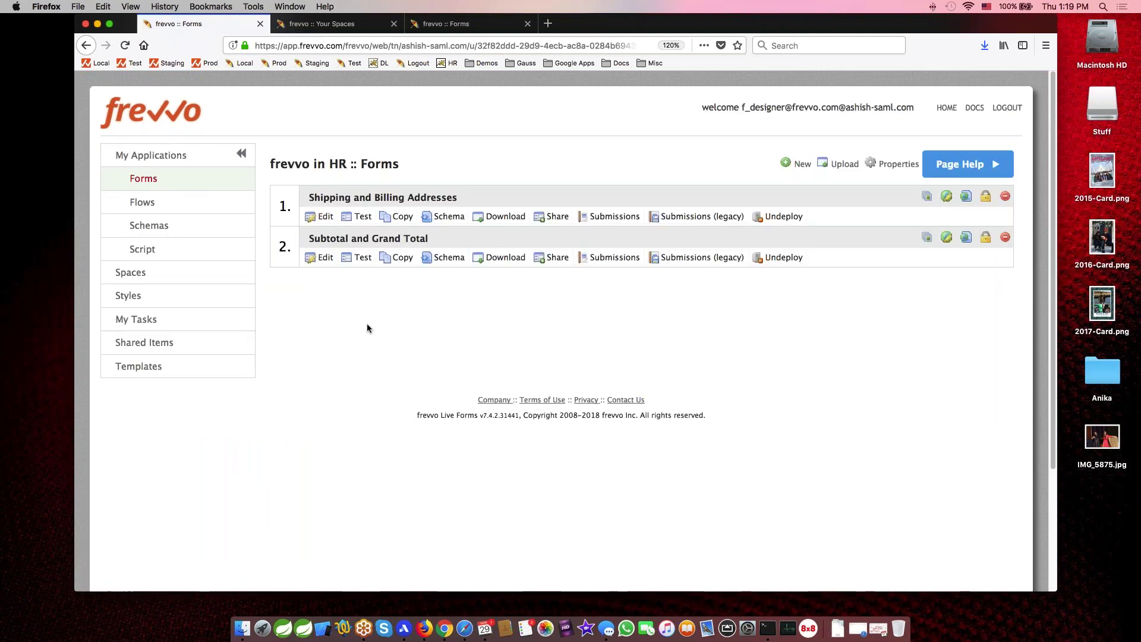
left_click(321, 257)
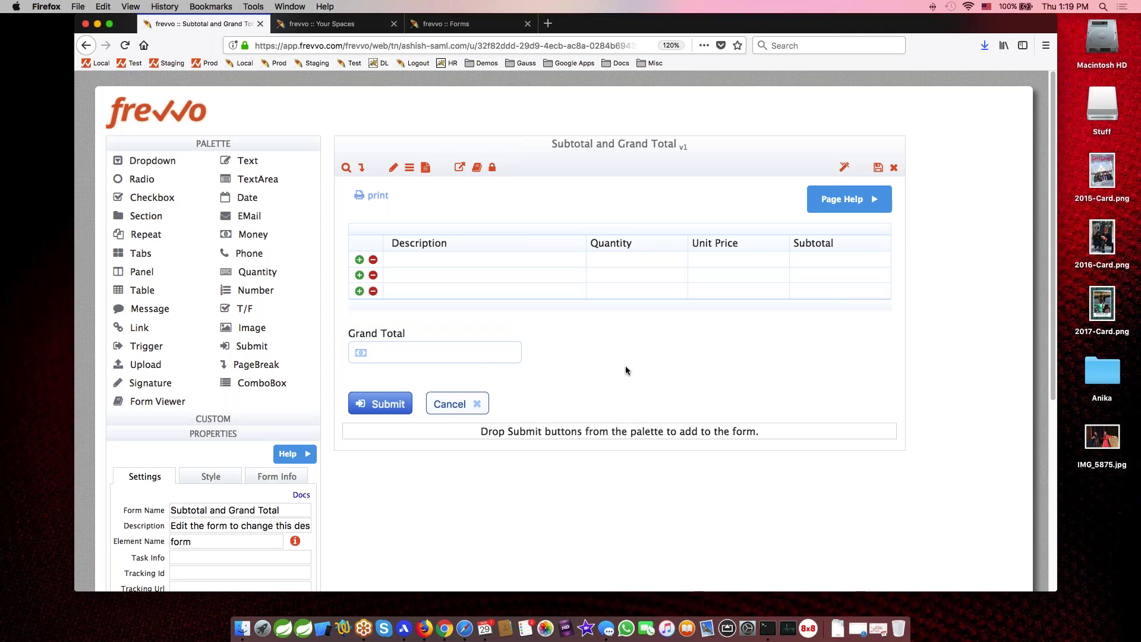
left_click(408, 167)
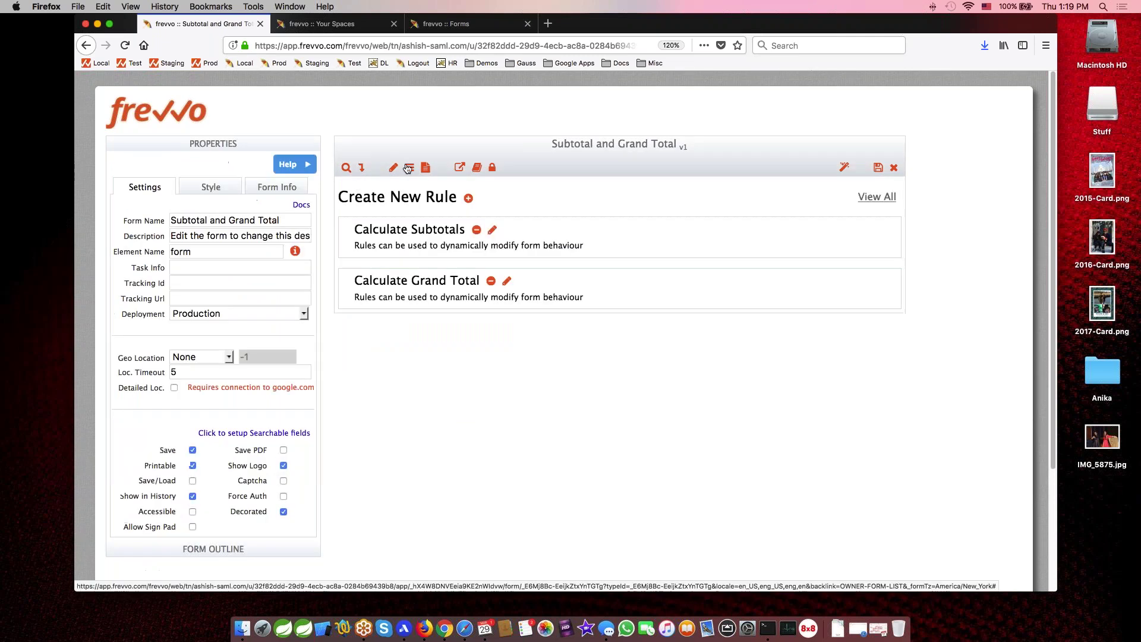
left_click(492, 231)
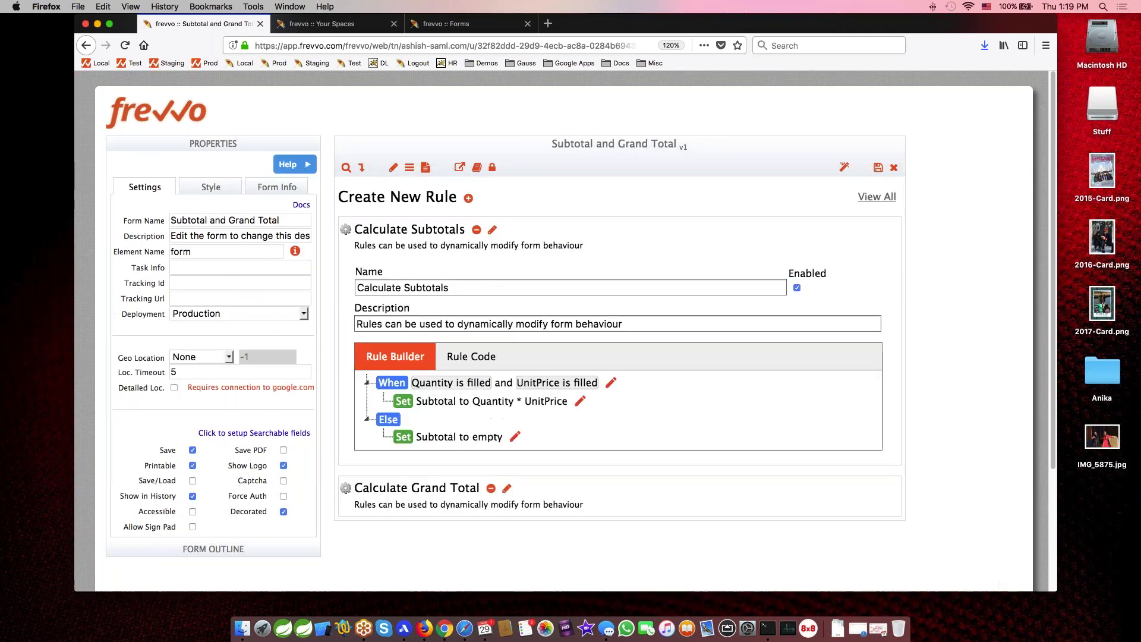
- Edit the Calculate Subtotals rule, re-entering the true-condition action's Subtotal expression as Quantity * UnitPrice, and finish the Rule Builder
left_click(638, 373)
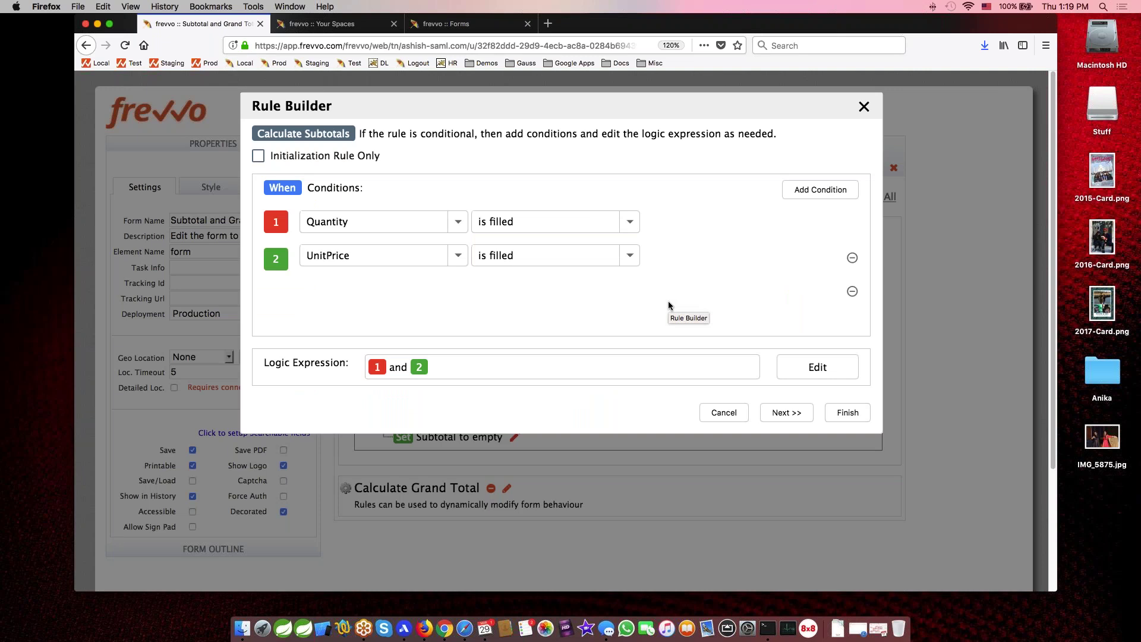
left_click(786, 413)
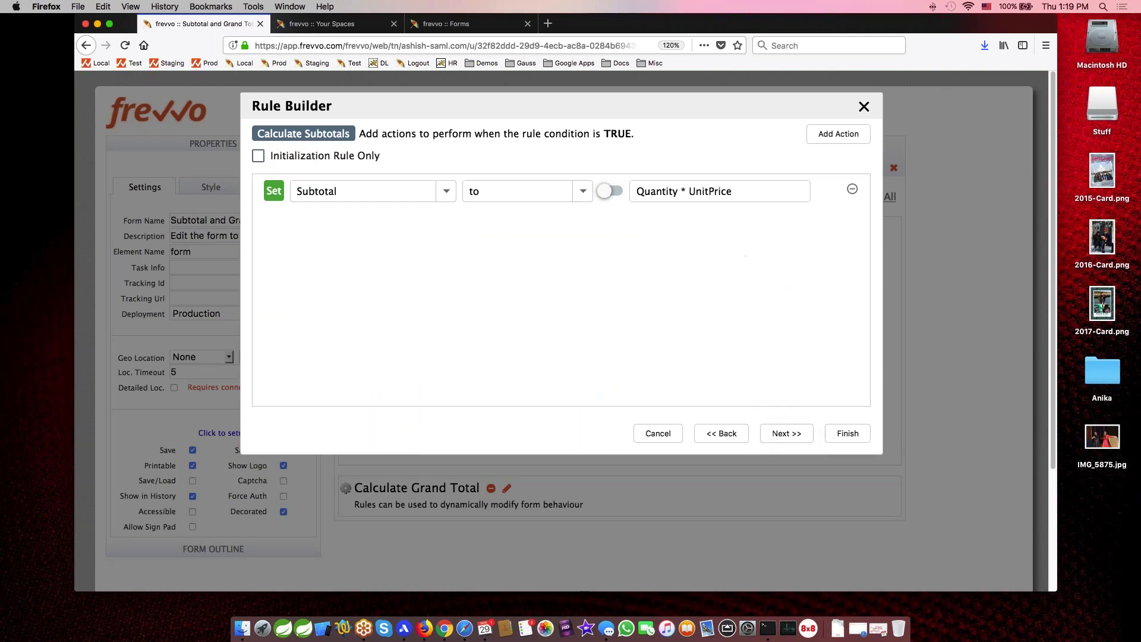
double_click(748, 192)
triple_click(748, 191)
key("BackSpace")
type("Quant")
key("Return")
type("* UnitPrice")
left_click(786, 433)
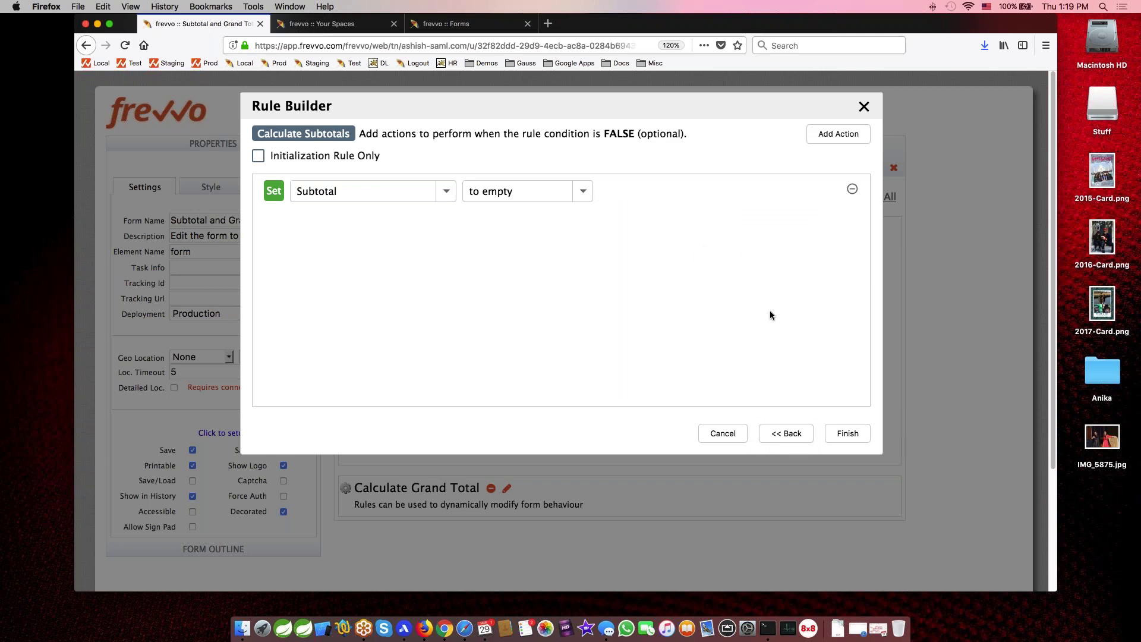
left_click(847, 435)
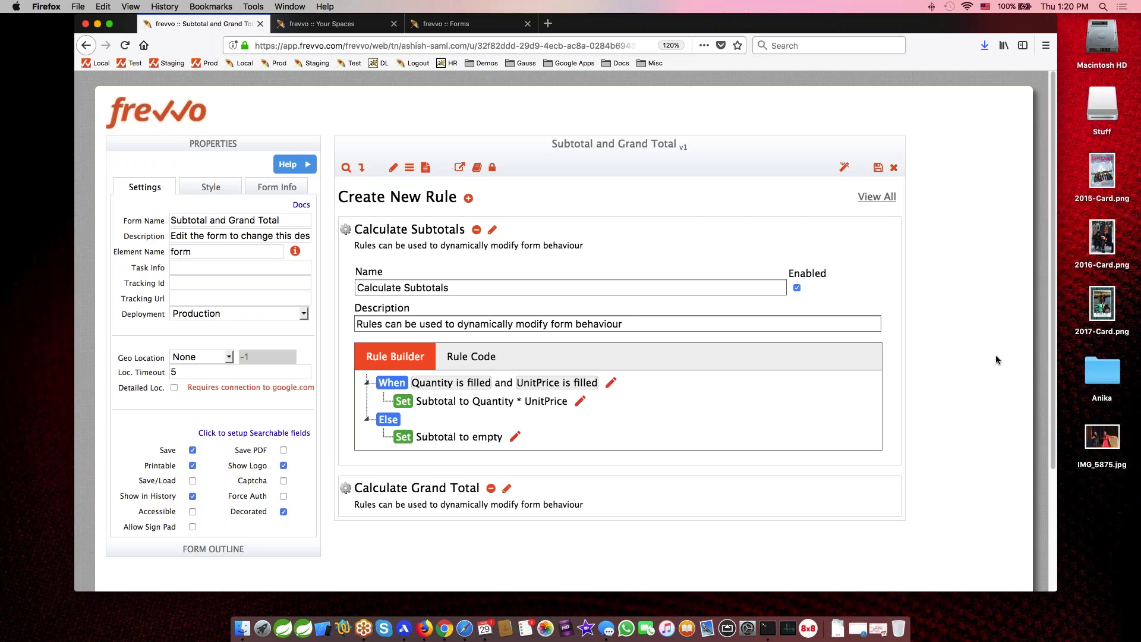
- Examine the generated code of the Calculate Subtotals rule and return to its Rule Builder view
left_click(471, 357)
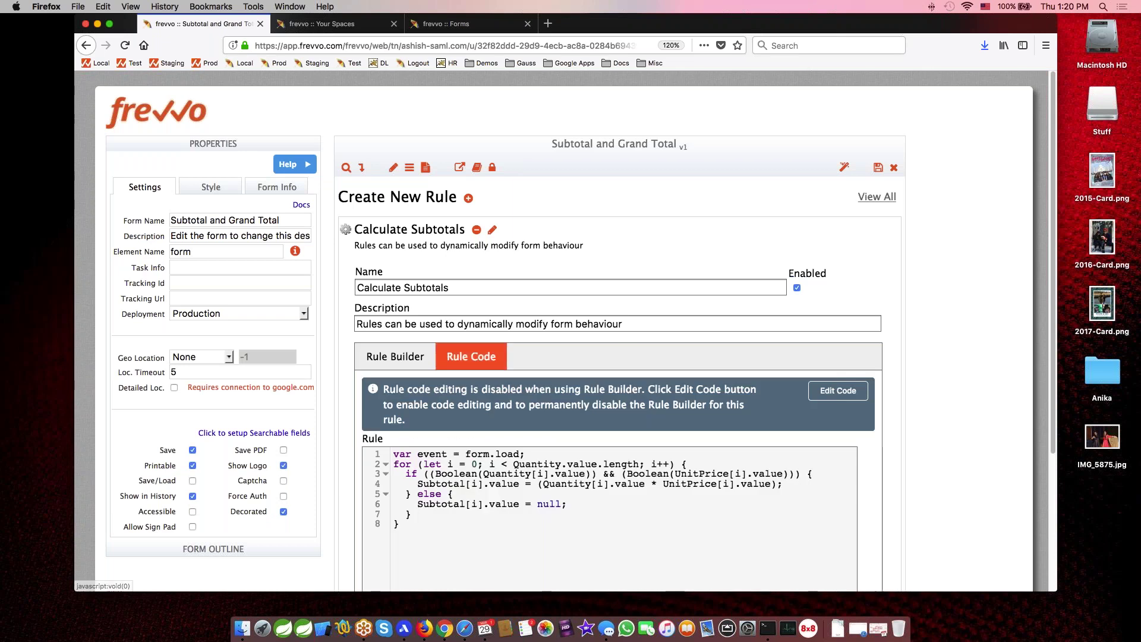
scroll(470, 356, "down", 5)
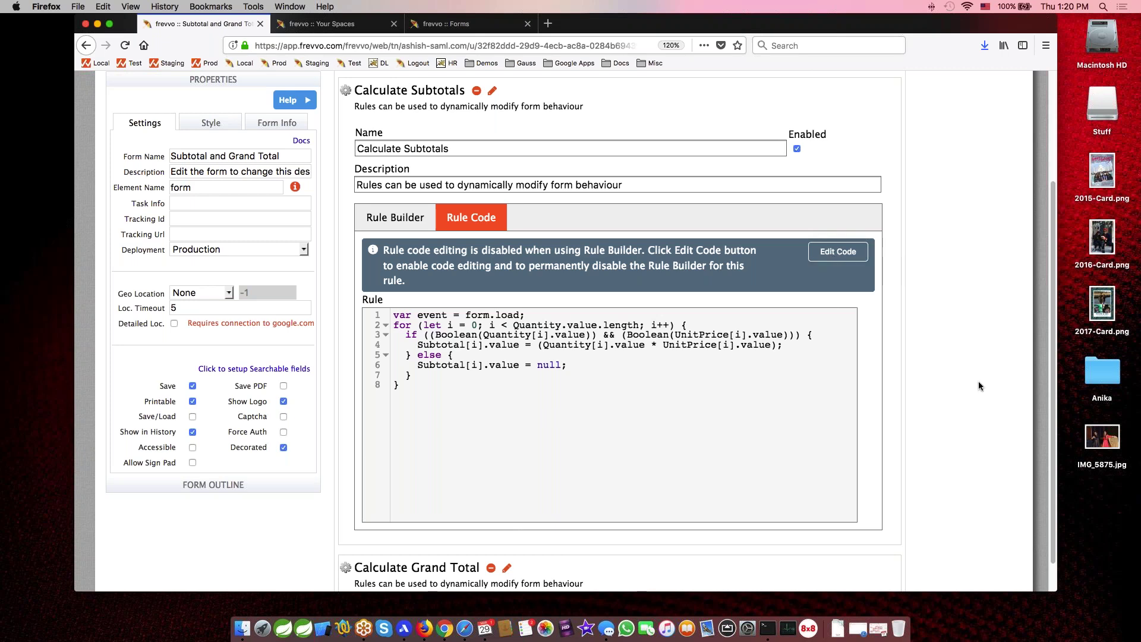
left_click(395, 218)
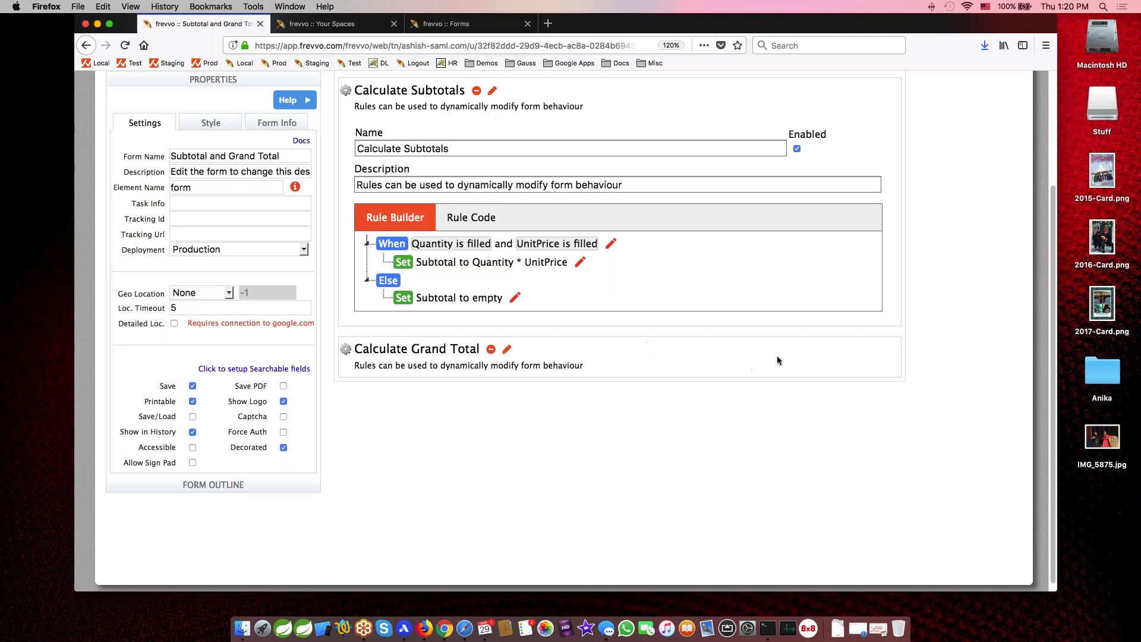
- Examine the conditions and actions of the Calculate Grand Total rule in the Rule Builder and exit without changing it
left_click(505, 350)
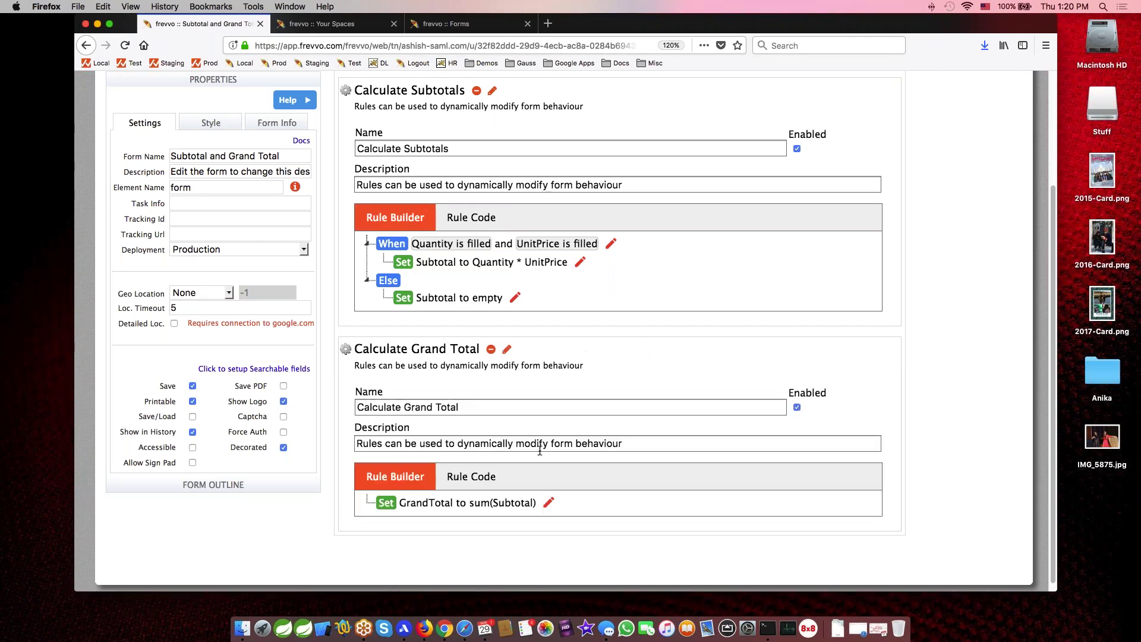
left_click(547, 502)
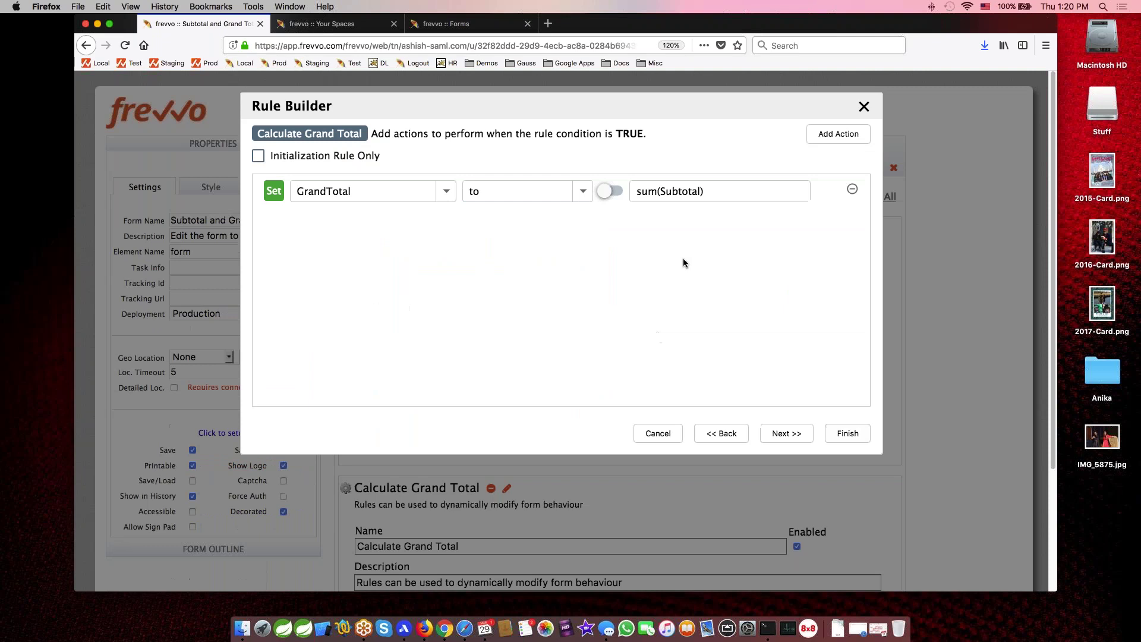
left_click(721, 433)
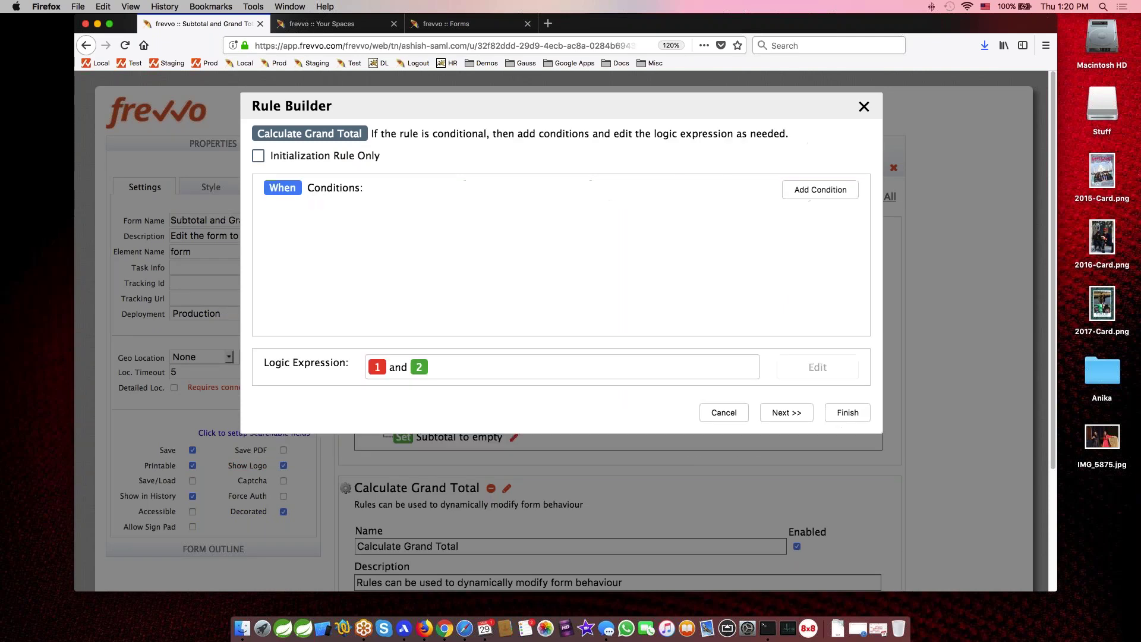
left_click(787, 415)
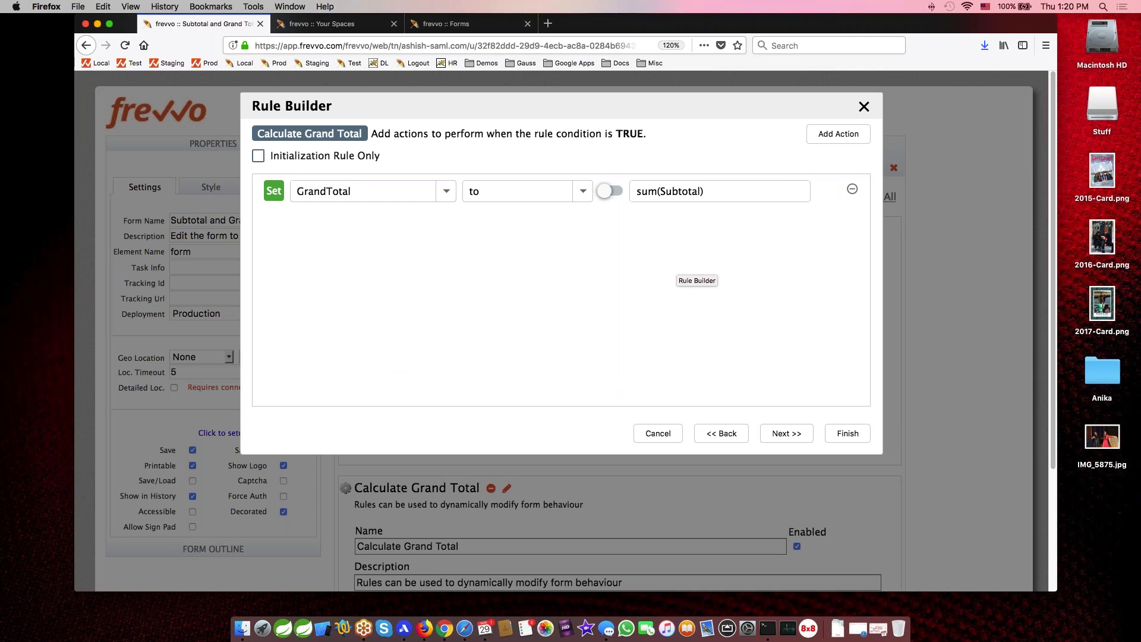
left_click(787, 433)
left_click(786, 434)
left_click(658, 433)
left_click(658, 381)
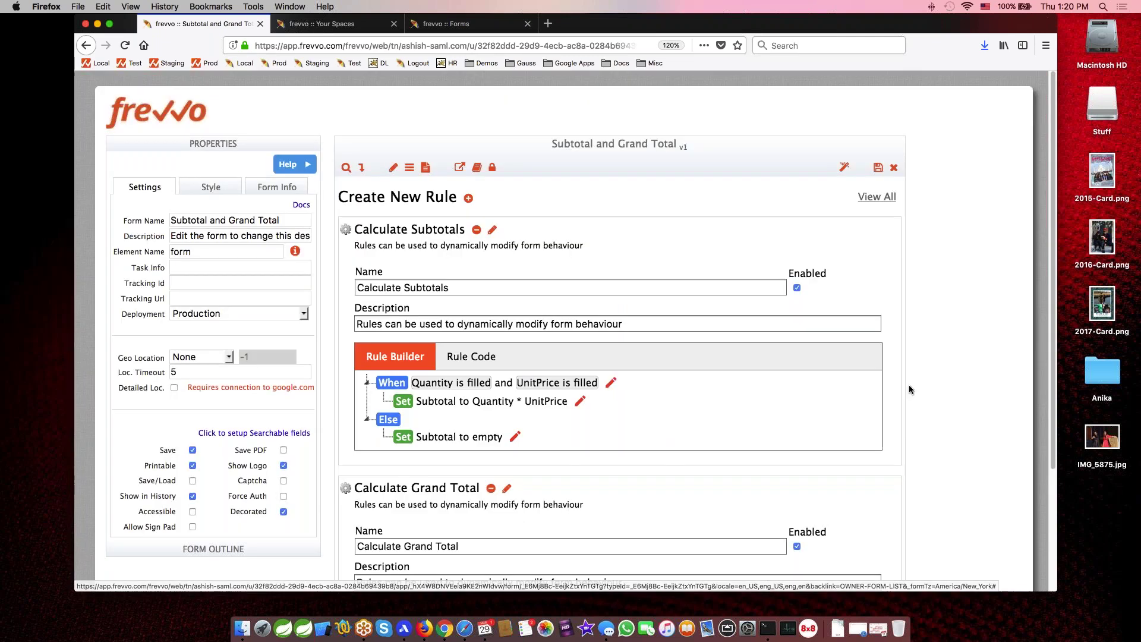
- Collapse the Calculate Subtotals and Calculate Grand Total rules and open the form's test preview
left_click(492, 229)
left_click(507, 282)
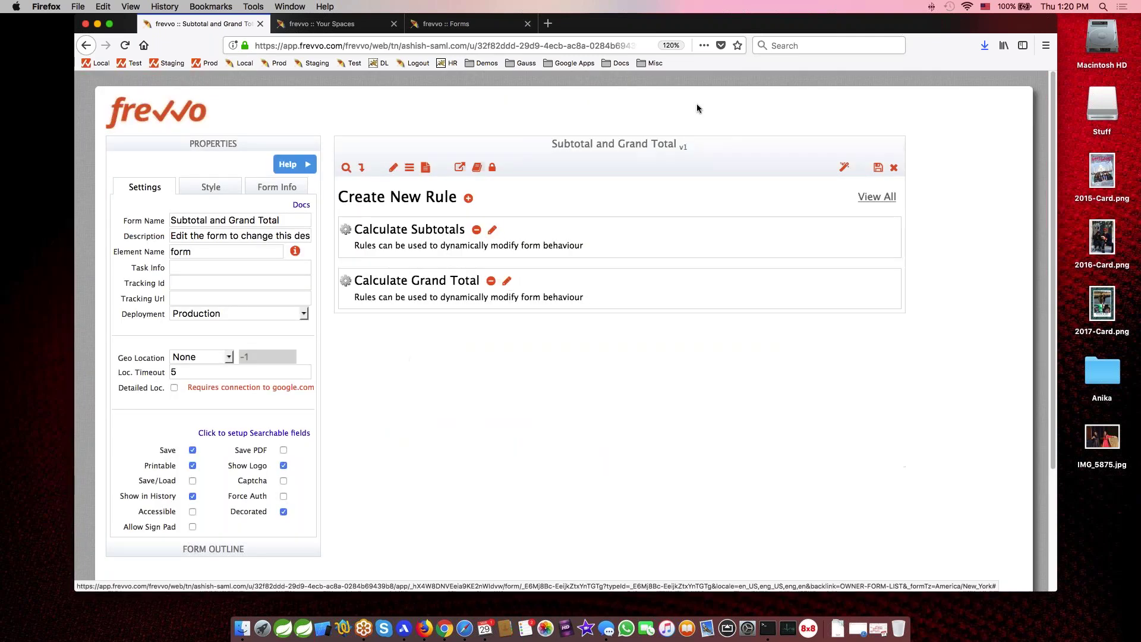
left_click(845, 169)
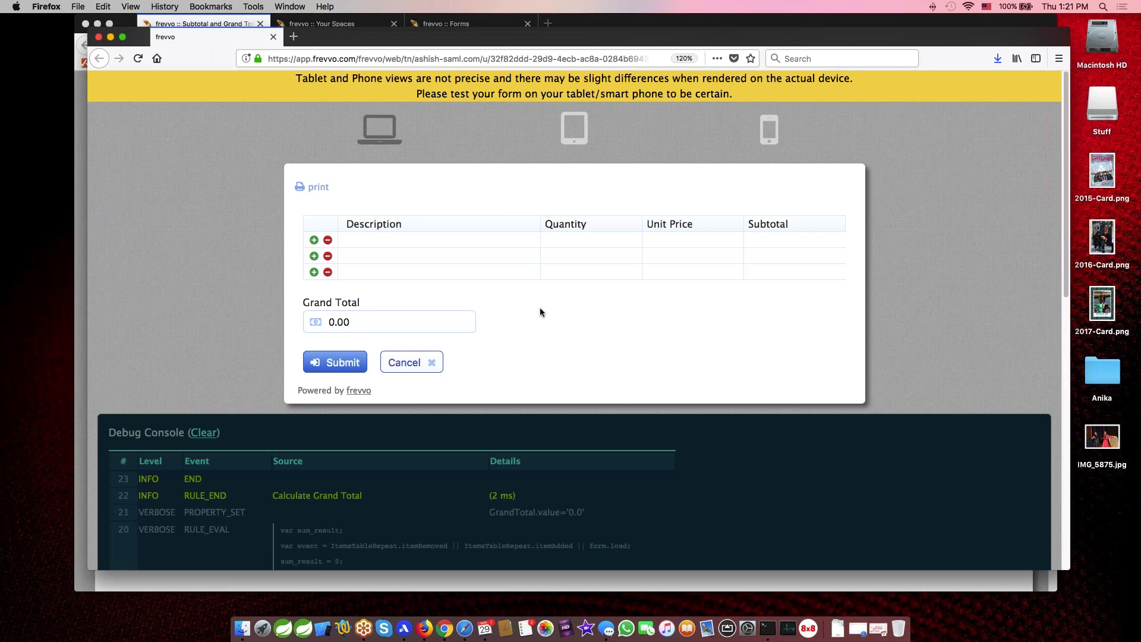
- Fill the first item row of the preview with description Red widgets, quantity 11 and unit price 17
left_click(404, 239)
type("Red widgets")
key("Tab")
type("11")
key("Tab")
type("17")
key("Tab")
- Fill the second item row with description Blue widgest, quantity 133 and unit price 16.73
left_click(365, 257)
type("Blue widgest")
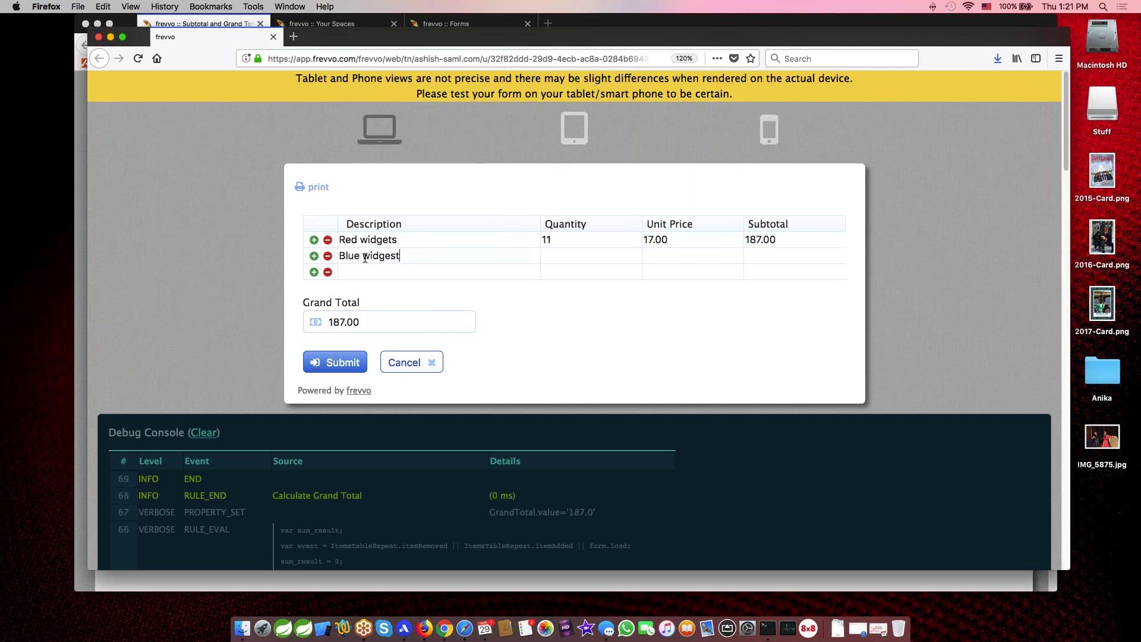
key("Tab")
type("133")
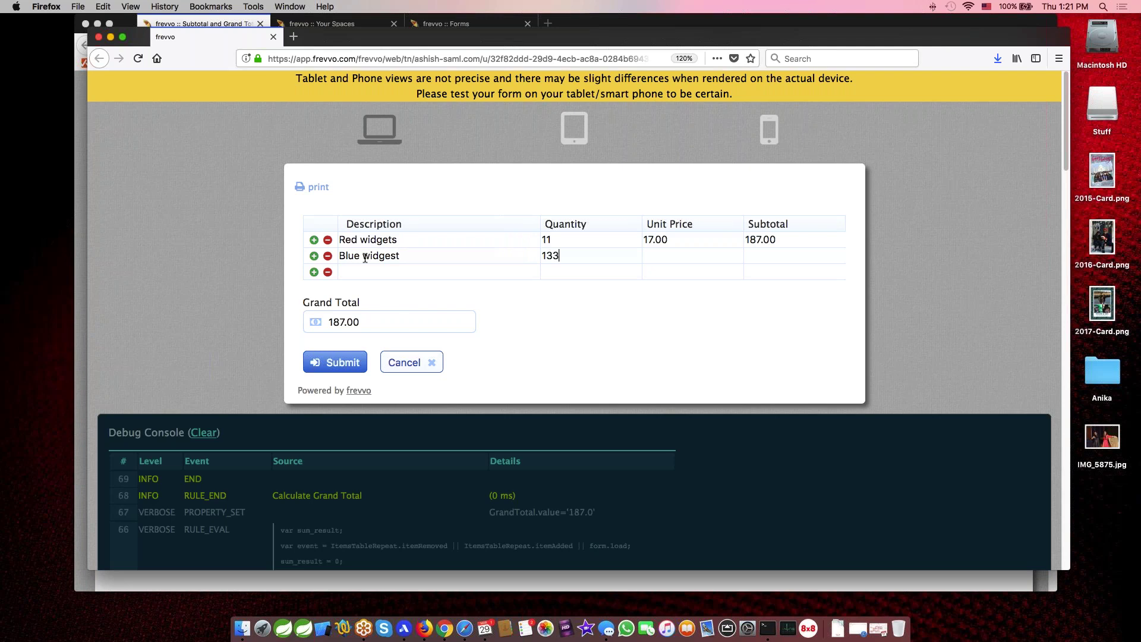
key("Tab")
type("16.73")
key("Tab")
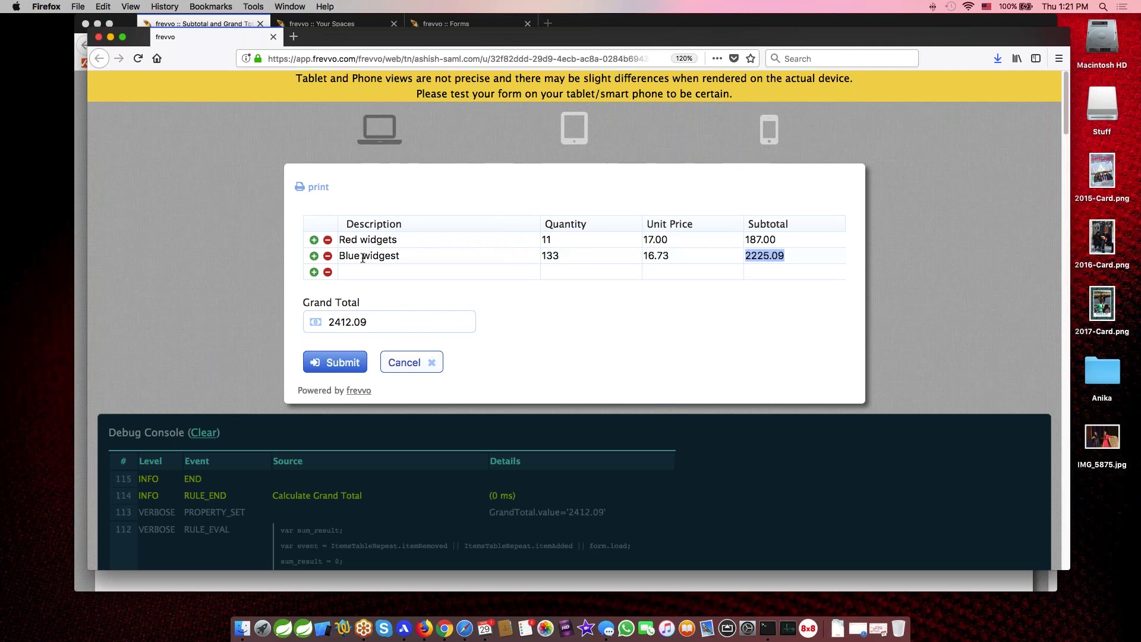
- Fill the third item row with green widgets, quantity 14 and unit price 19.91, and remove the Blue widgest row
left_click(369, 271)
type("green we")
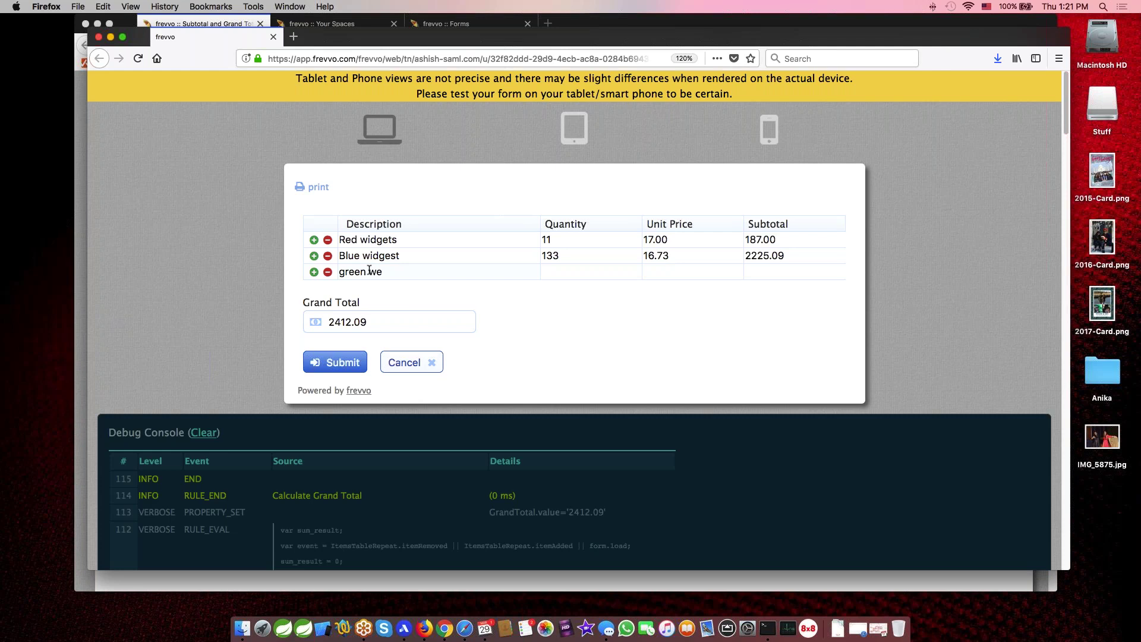
key("BackSpace")
type("idgets")
key("Tab")
type("14")
key("Tab")
type("19.91")
key("Tab")
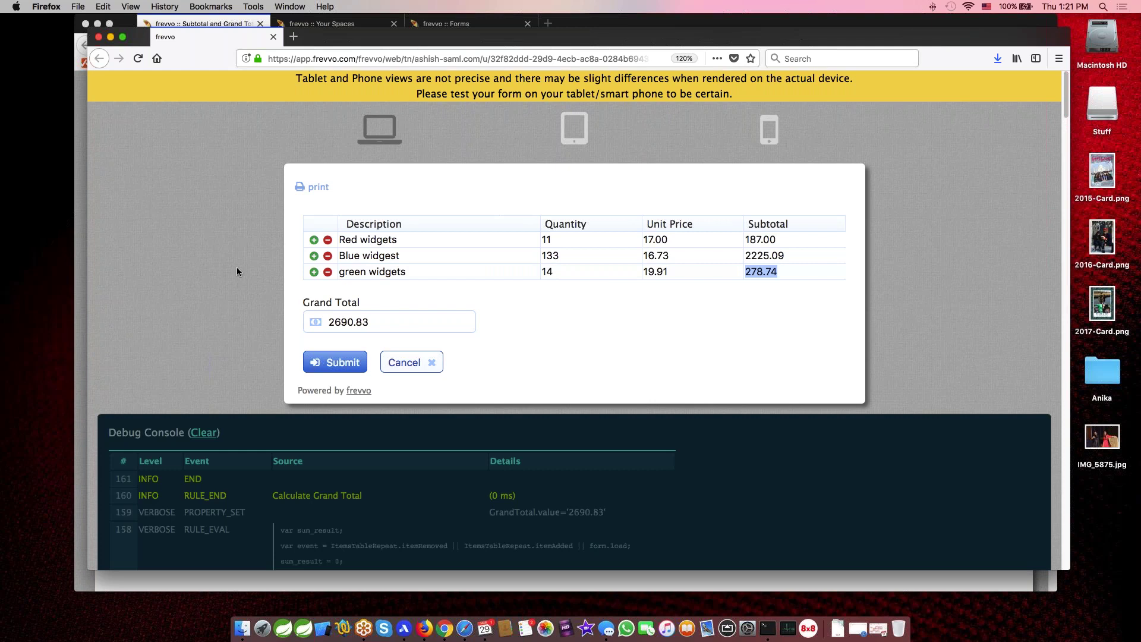
left_click(328, 256)
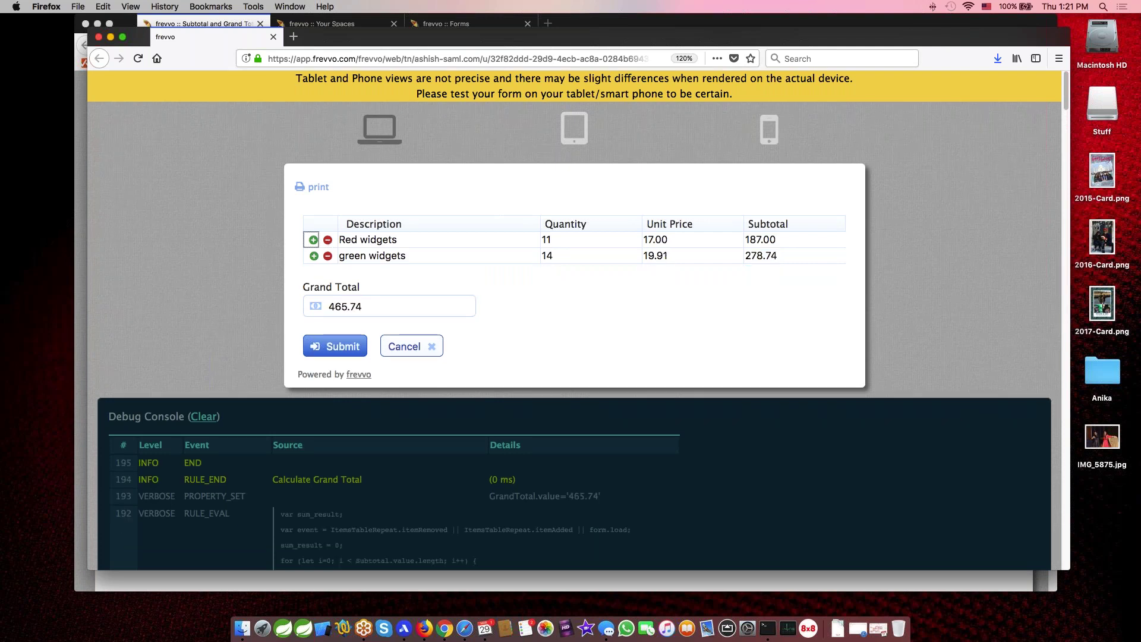
- Cancel the test submission and close both the preview and the Subtotal and Grand Total form editor
left_click(411, 346)
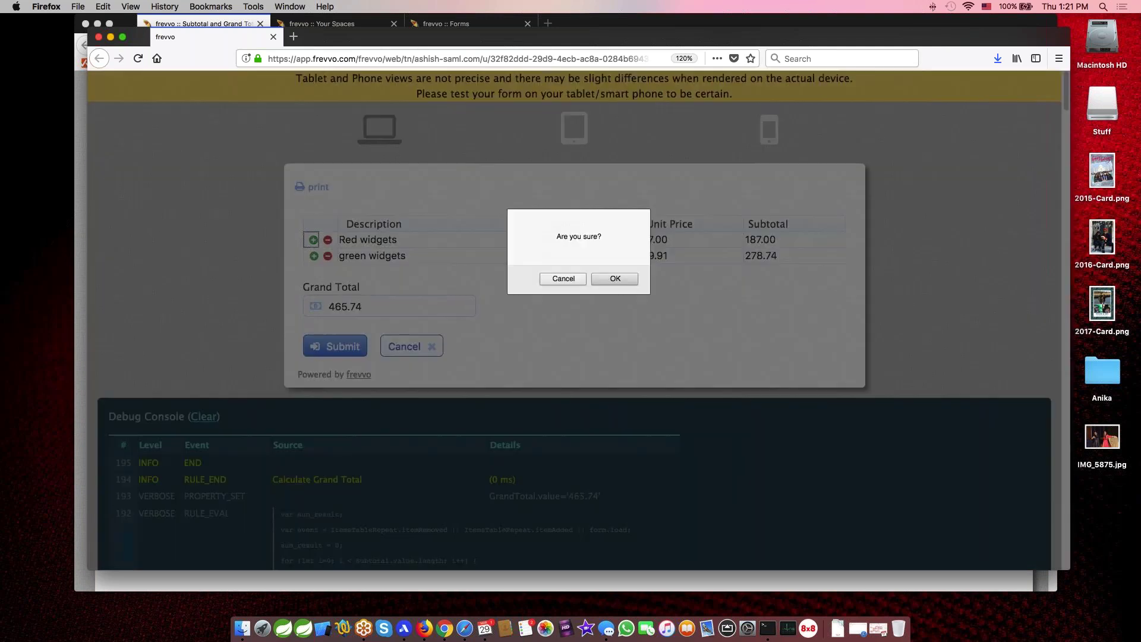
left_click(596, 279)
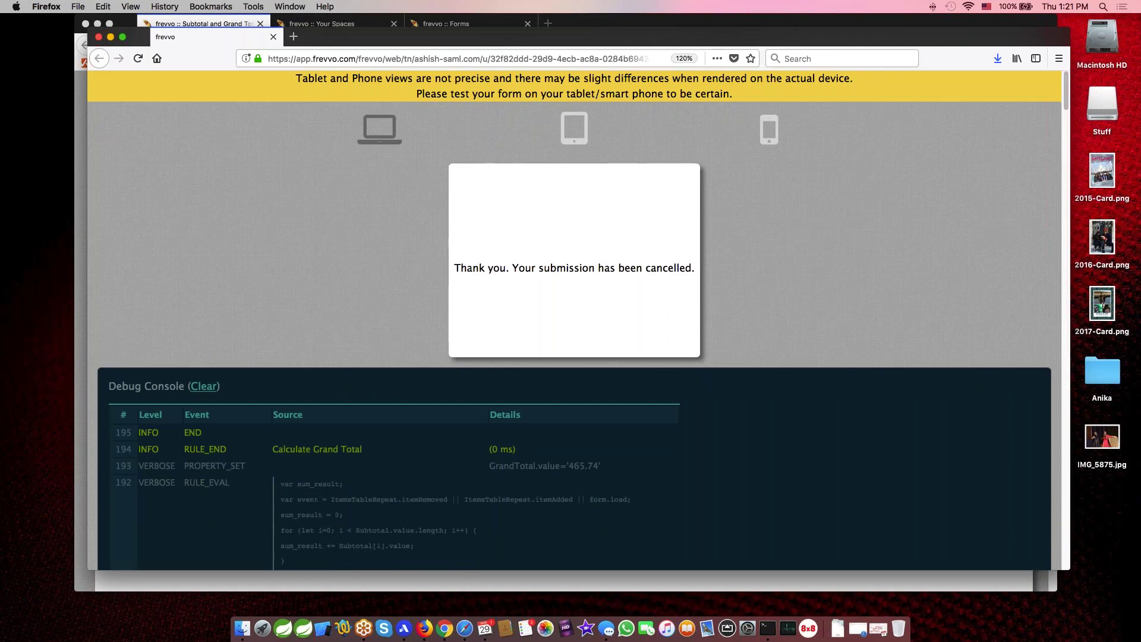
left_click(99, 37)
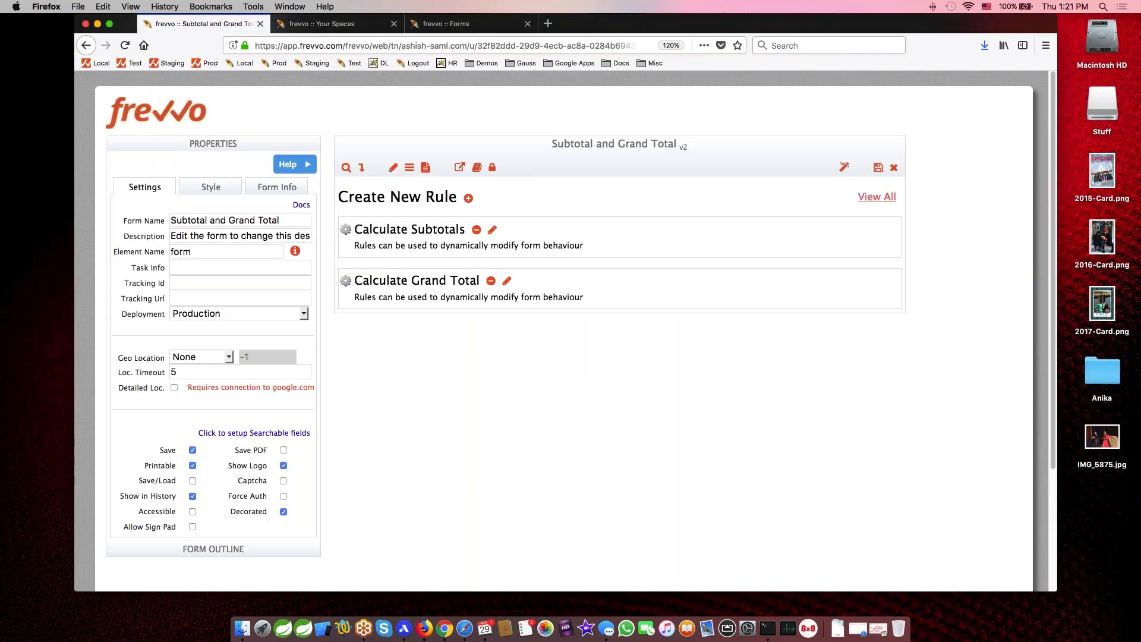
left_click(894, 167)
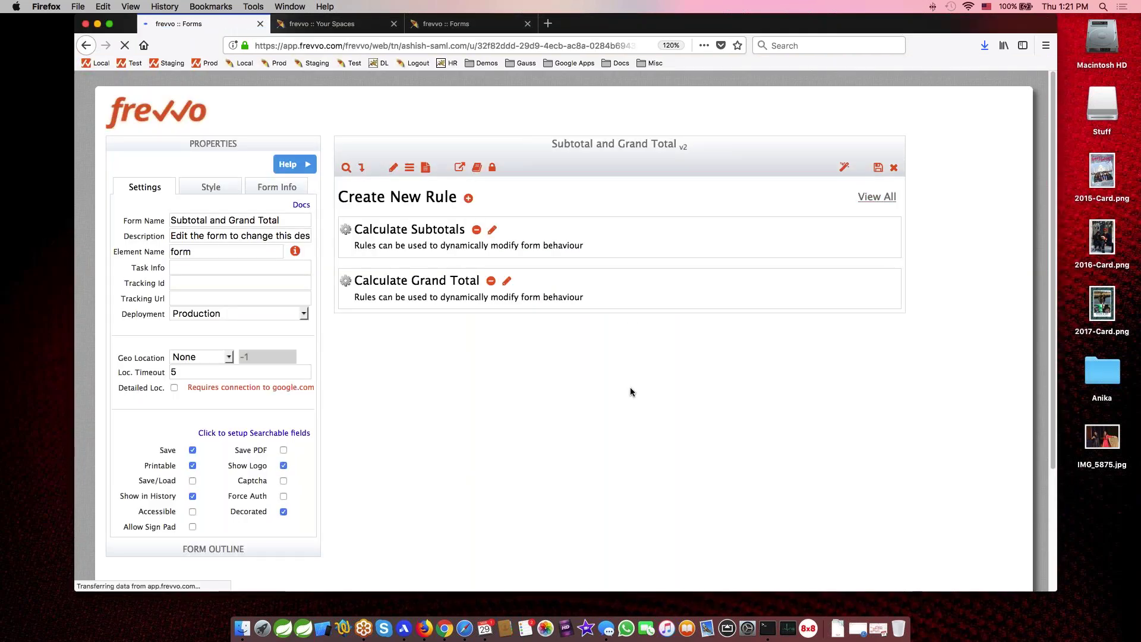
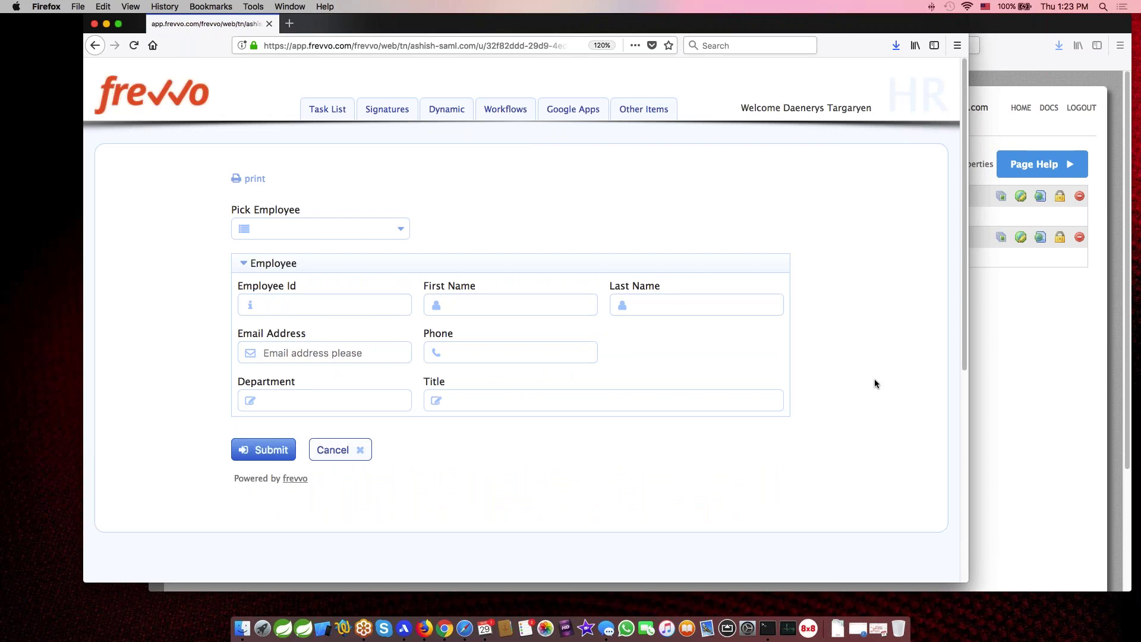
- Choose the first, second and third listed employees in turn under Pick Employee to test filling the Employee section
left_click(347, 228)
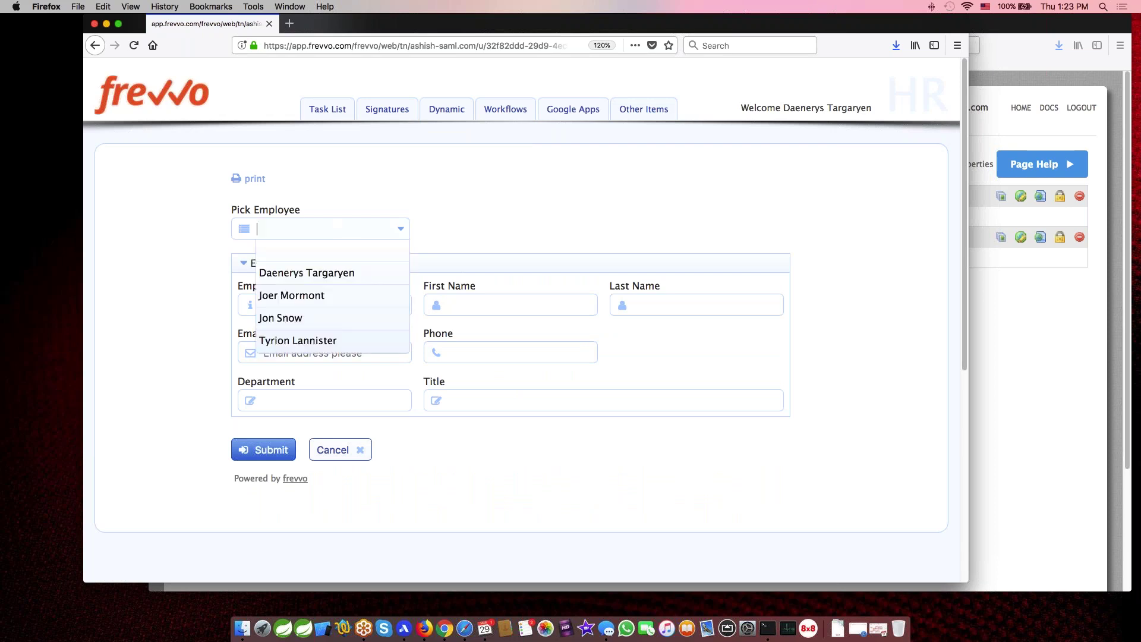
left_click(285, 273)
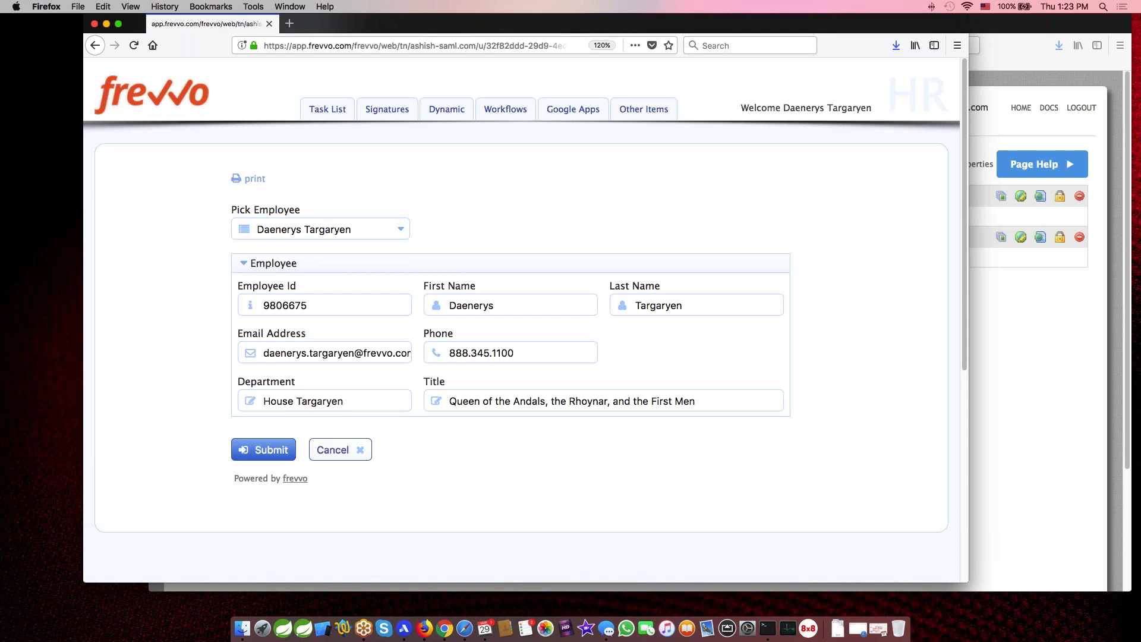
left_click(333, 229)
left_click(288, 292)
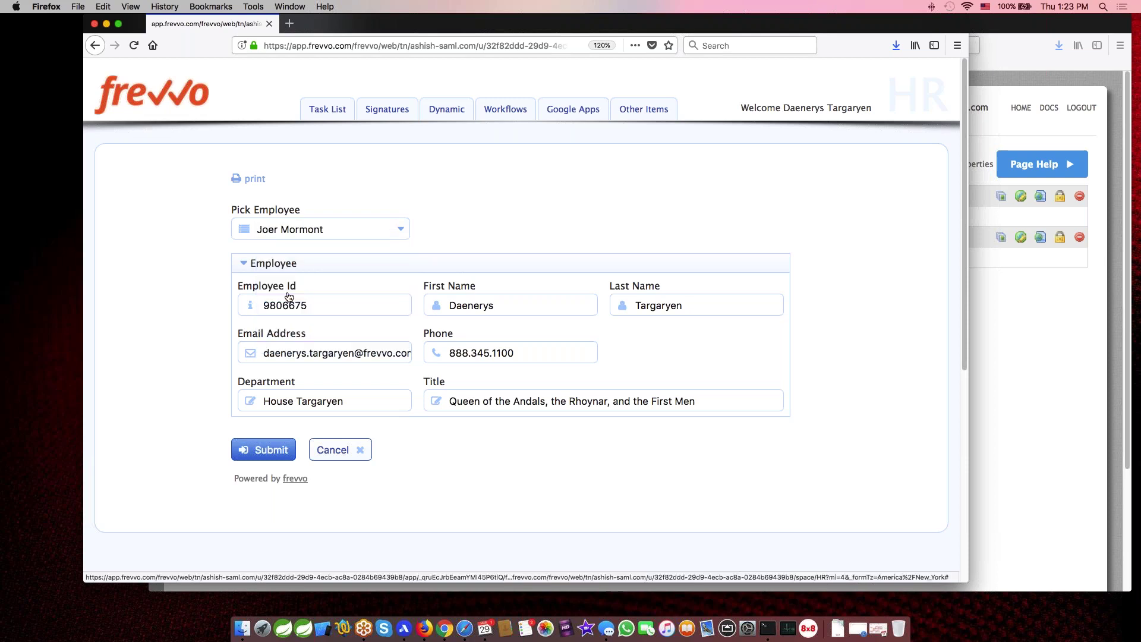
left_click(301, 230)
left_click(268, 317)
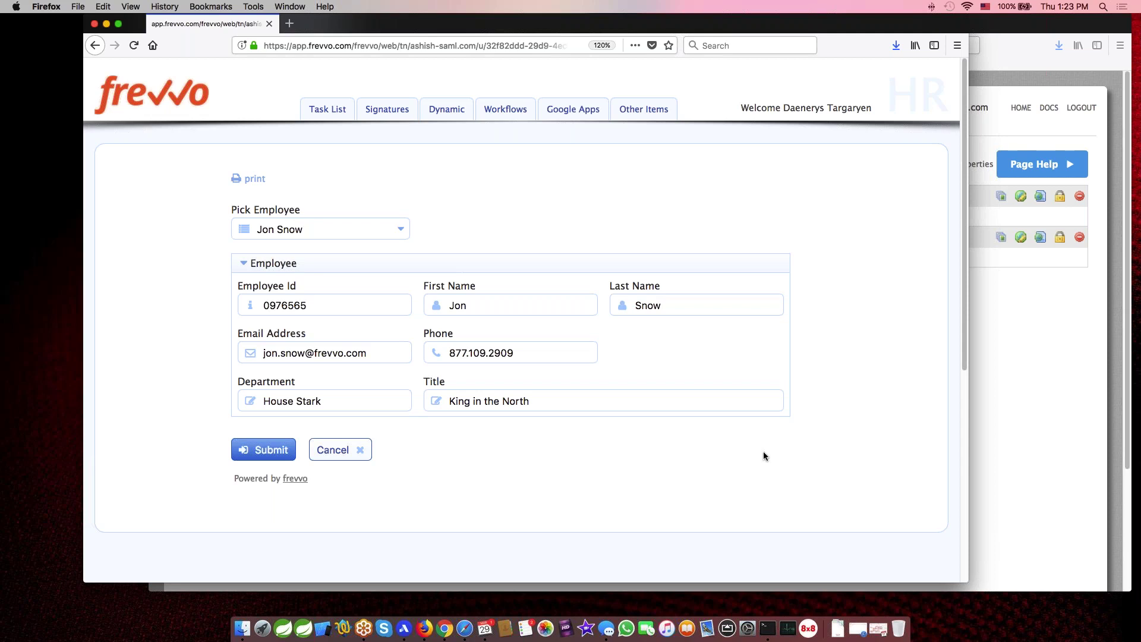
- Switch to the designer window, open the frevvo v7.4 documentation in a new tab and go to its Tutorials page
left_click(997, 407)
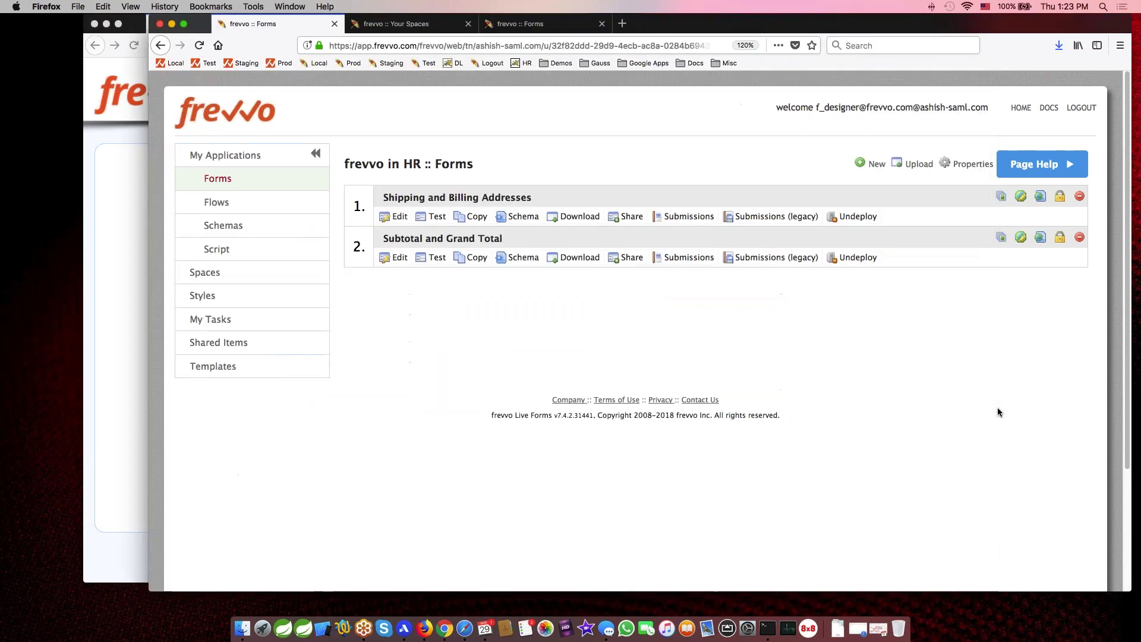
key("super+t")
type("docs")
key("Return")
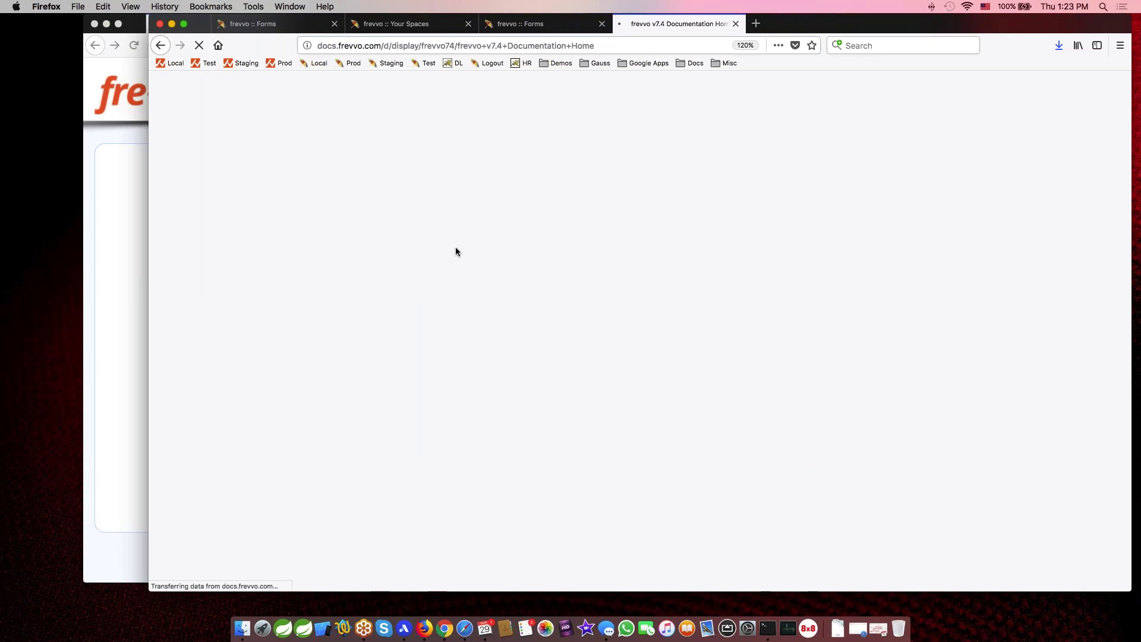
left_click(161, 133)
left_click(193, 168)
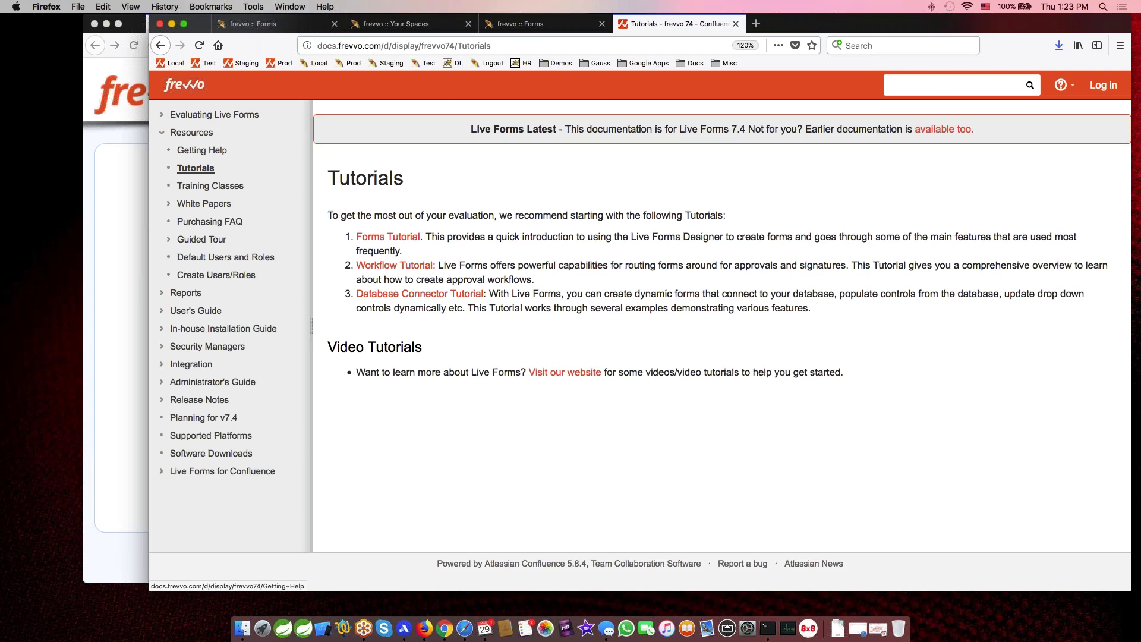
- Open the Database Connector Tutorial and examine its queryset, request URL, Show customers rule and customer orders example
left_click(416, 293)
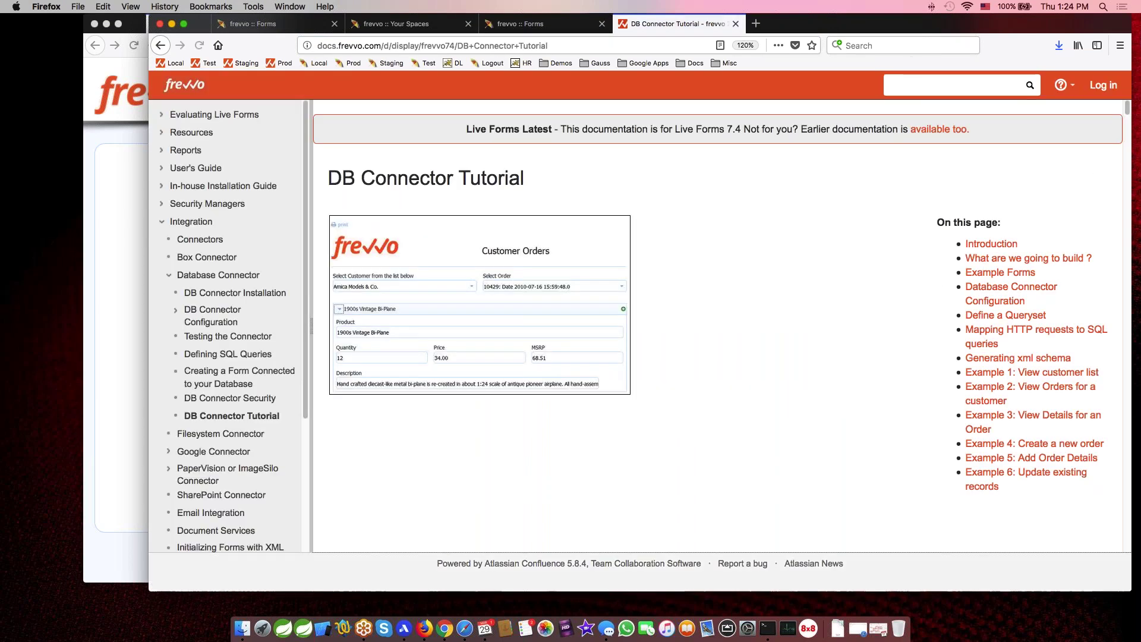
scroll(898, 369, "down", 15)
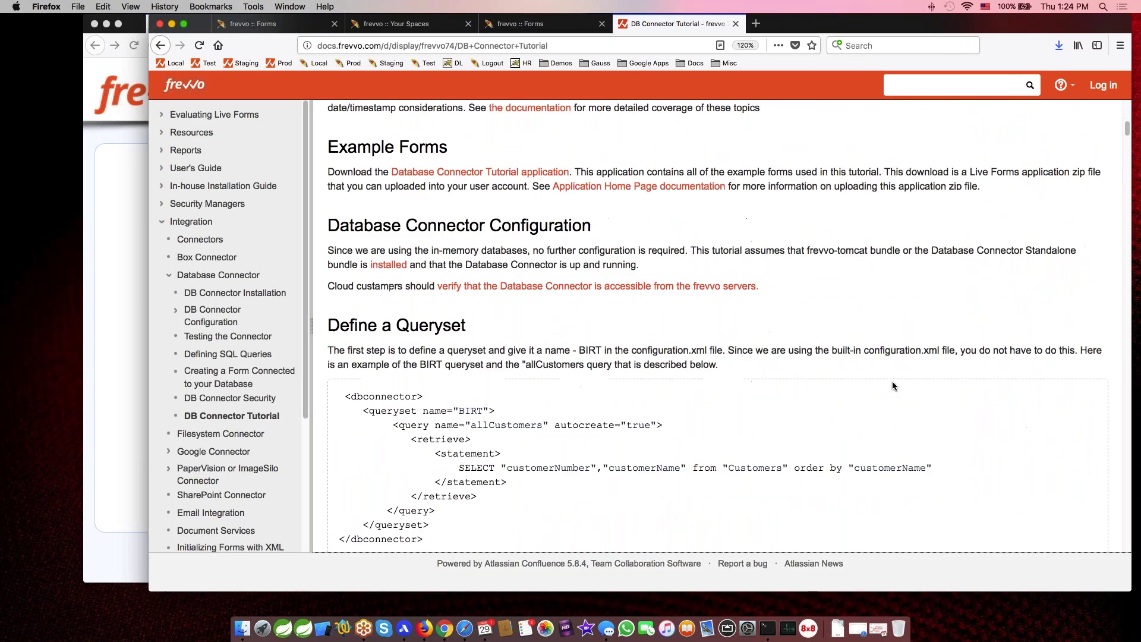
scroll(892, 385, "down", 15)
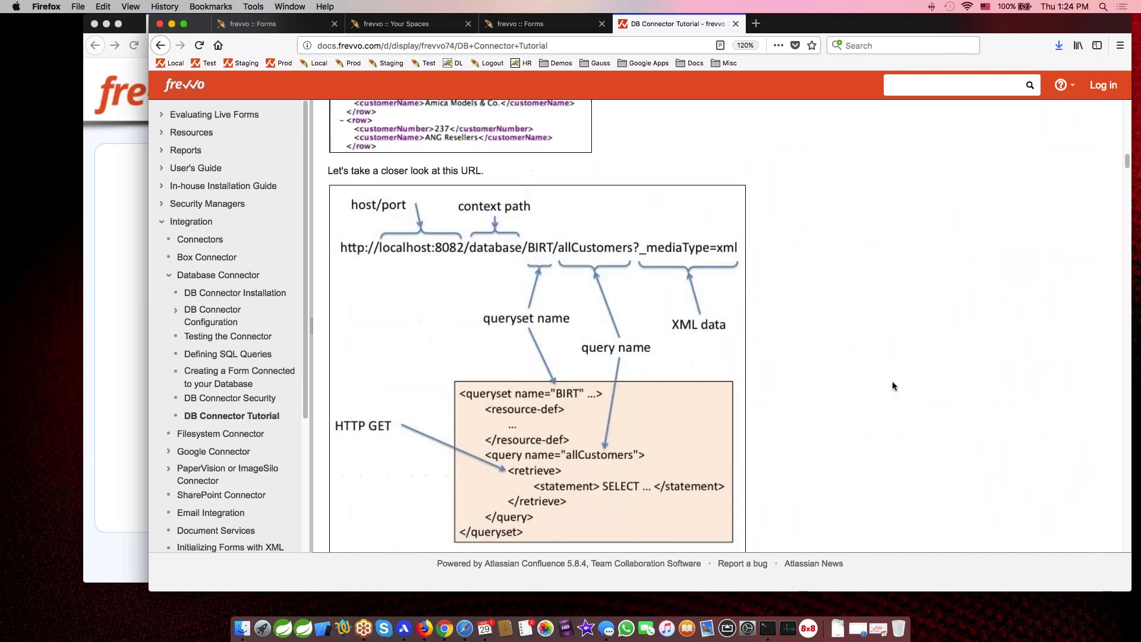
scroll(892, 386, "down", 15)
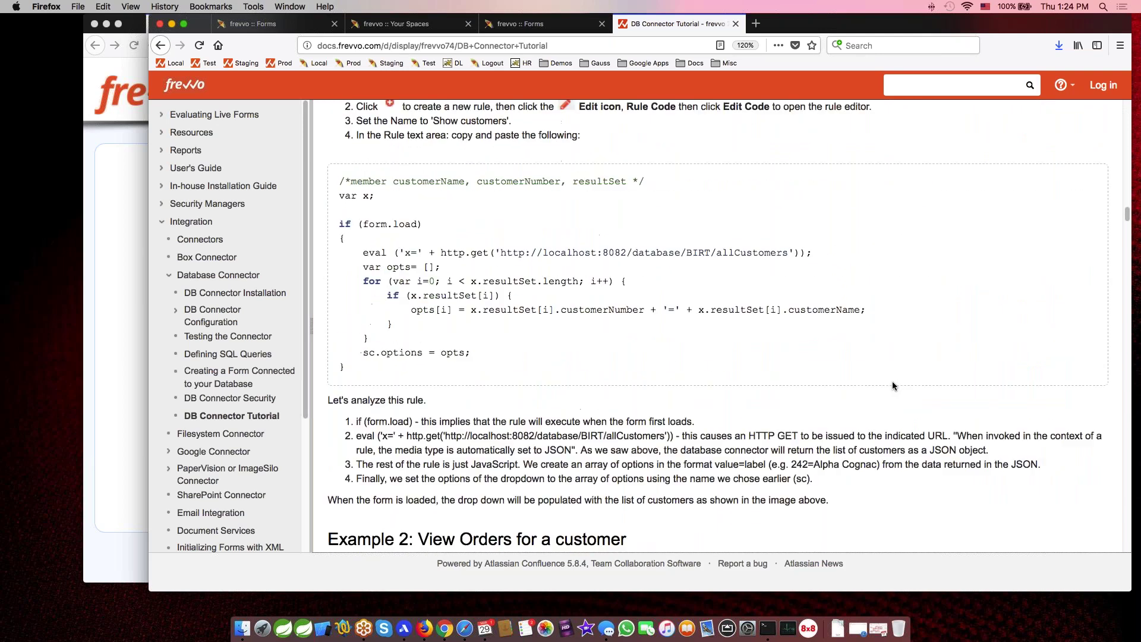
scroll(893, 385, "down", 8)
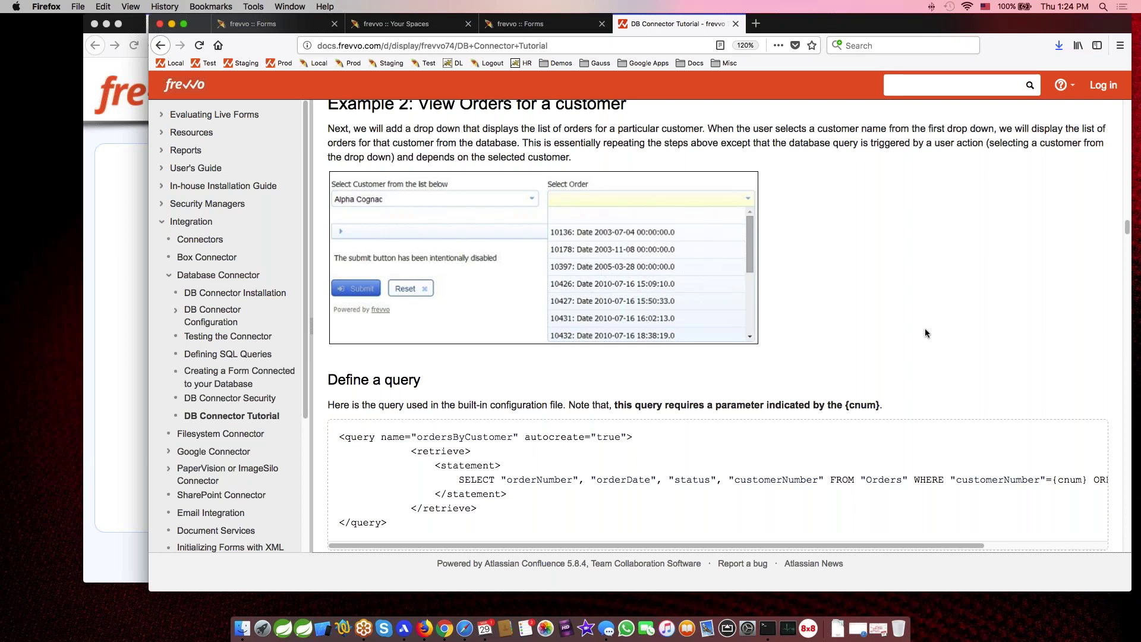
- Return to the HR space and open the Order Information form, discarding the employee form's data
left_click(117, 256)
mouse_move(447, 113)
left_click(463, 151)
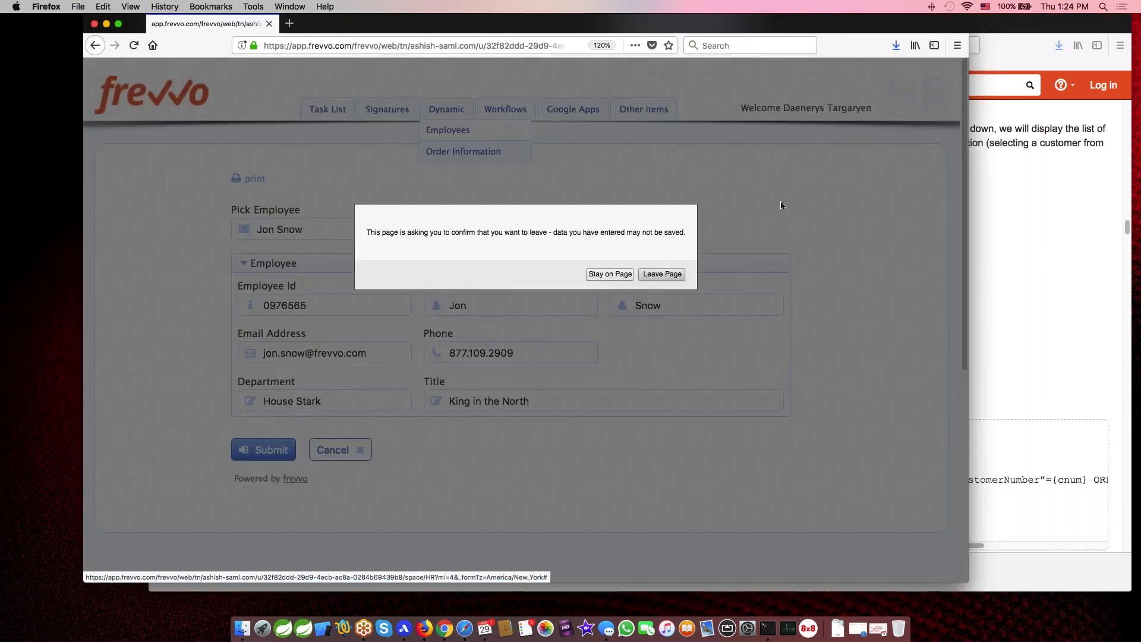
left_click(664, 273)
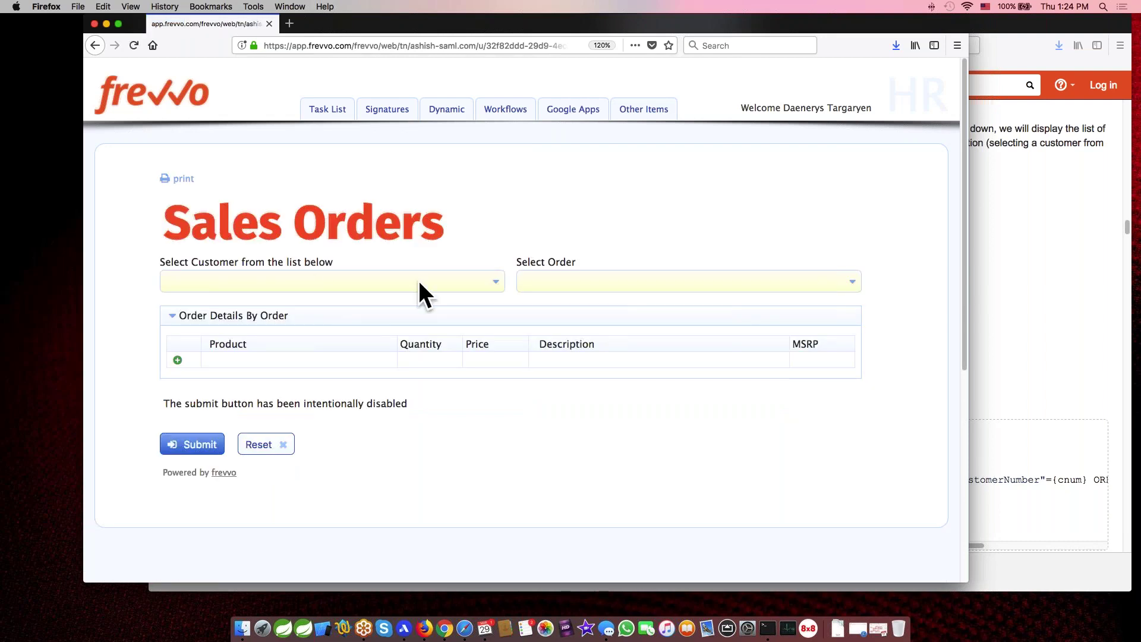
- Select Amica Models & Co. as the customer in the Sales Orders form and list its available orders
left_click(166, 281)
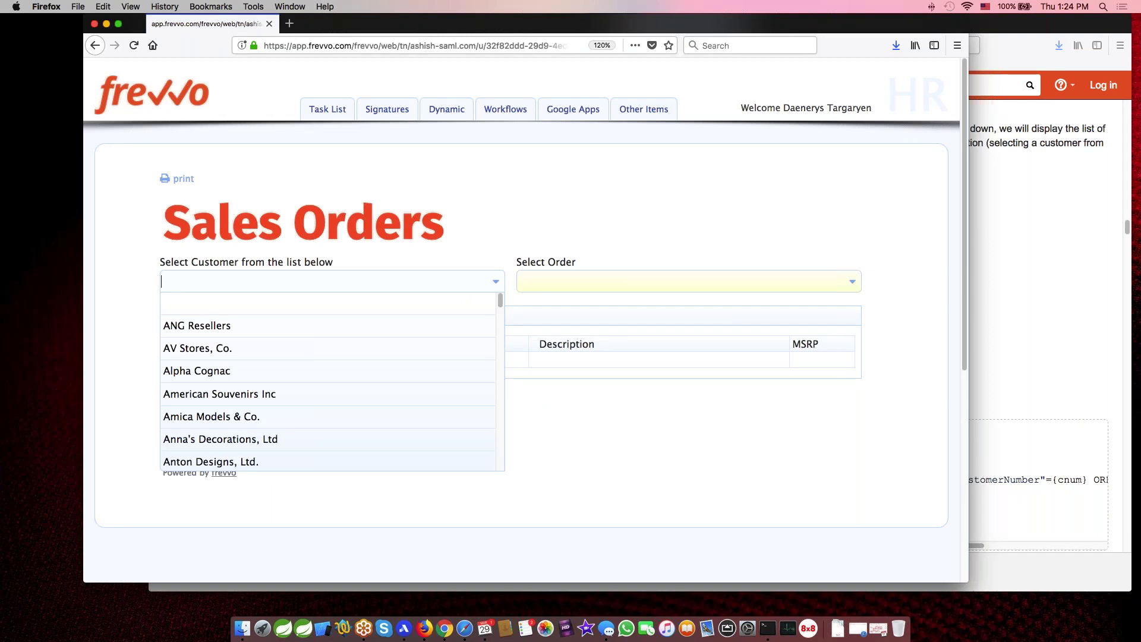
left_click(238, 417)
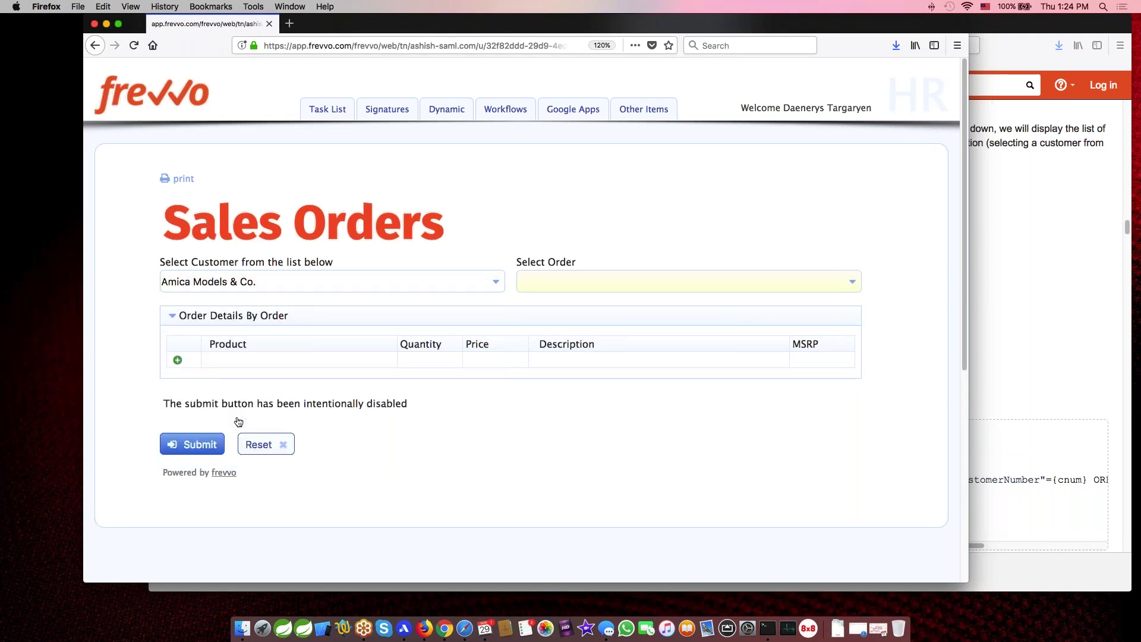
left_click(594, 281)
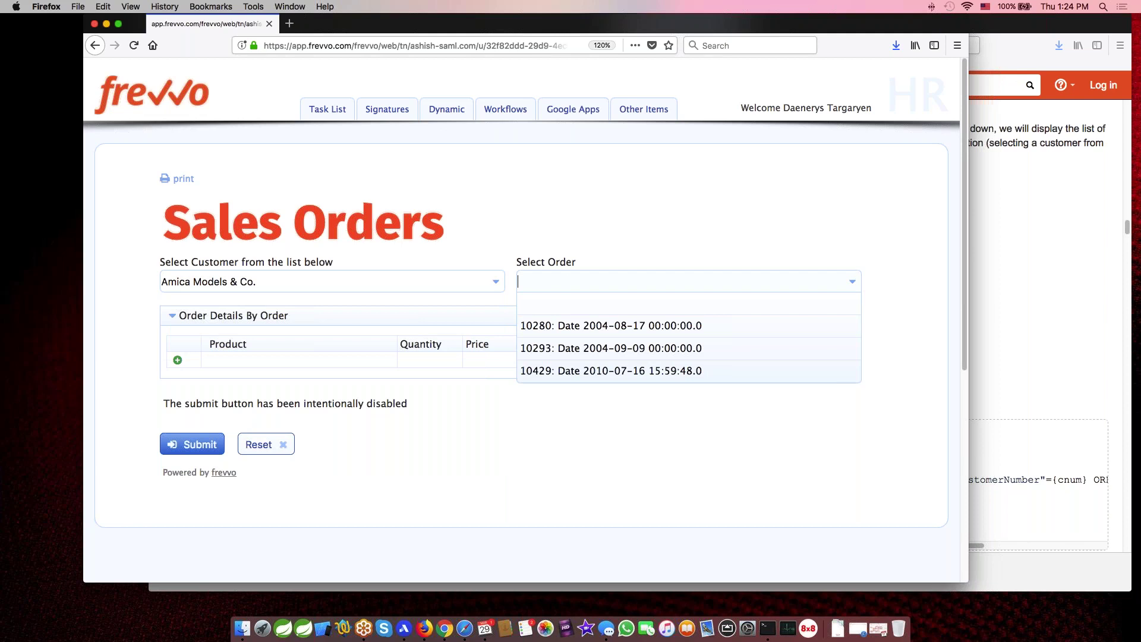
- Change the customer to Alpha Cognac and load the details of its order dated 2003-07-04
left_click(227, 281)
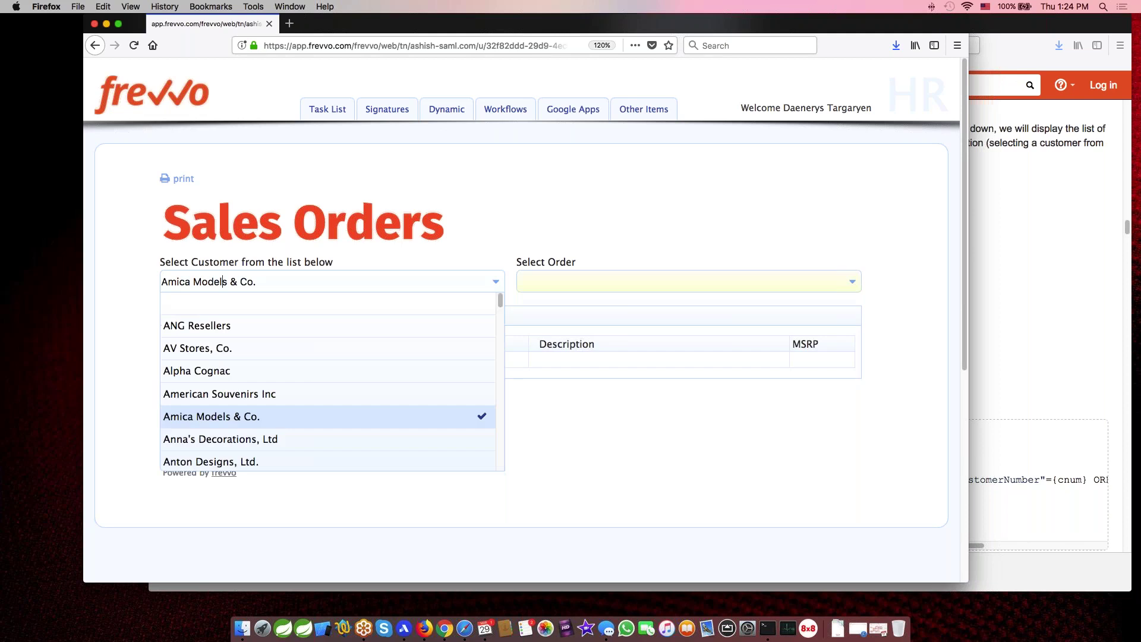
left_click(210, 371)
left_click(576, 283)
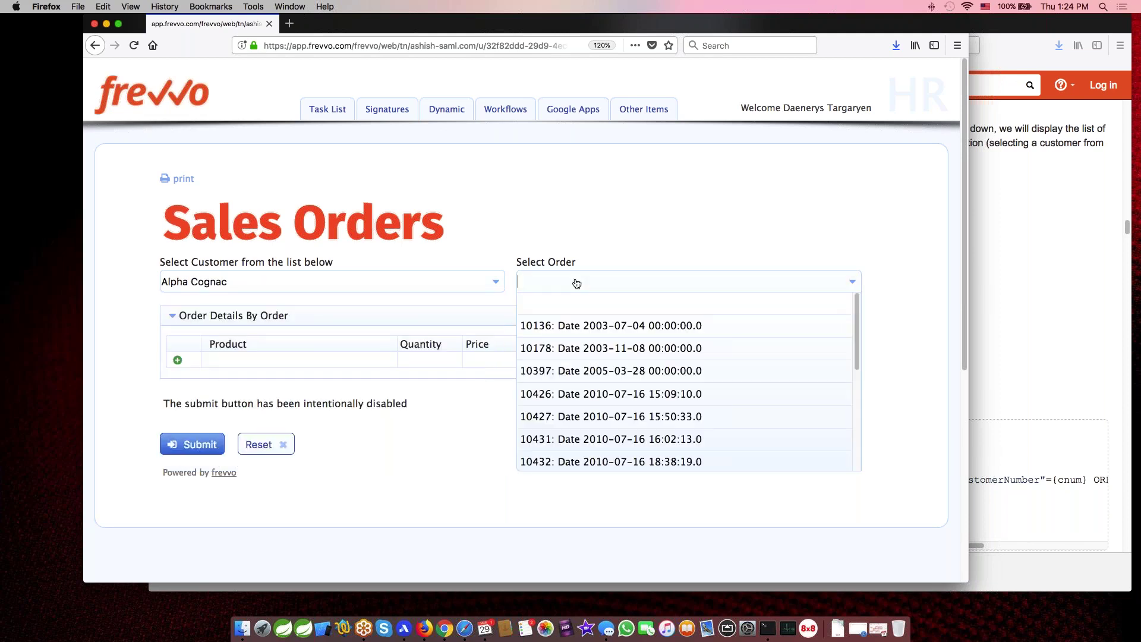
scroll(591, 386, "down", 4)
scroll(654, 356, "up", 4)
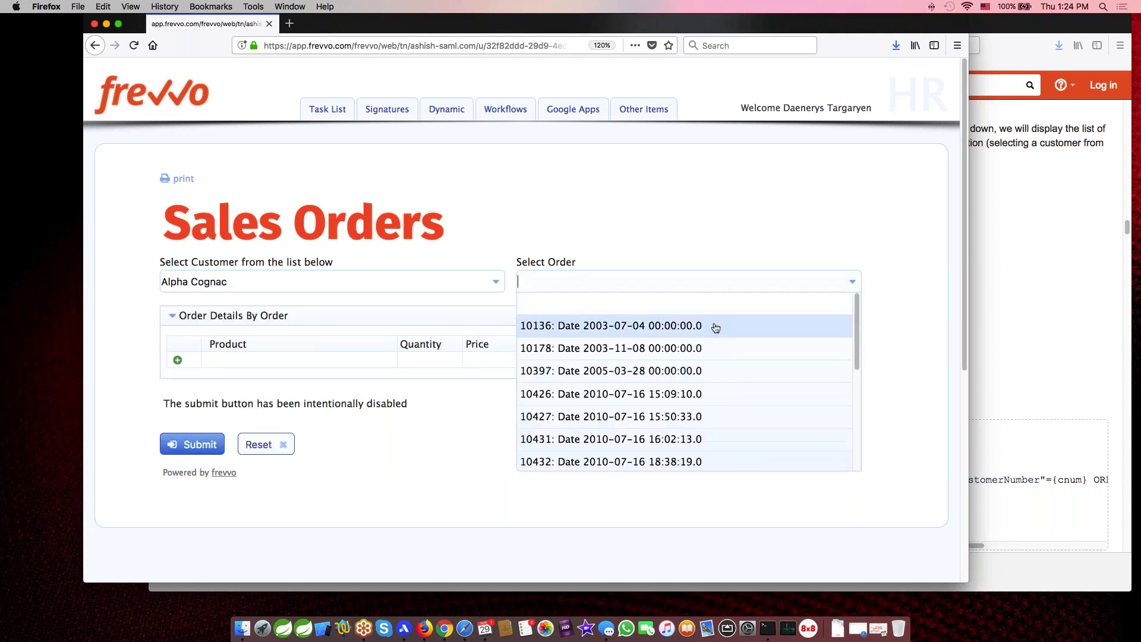
left_click(589, 333)
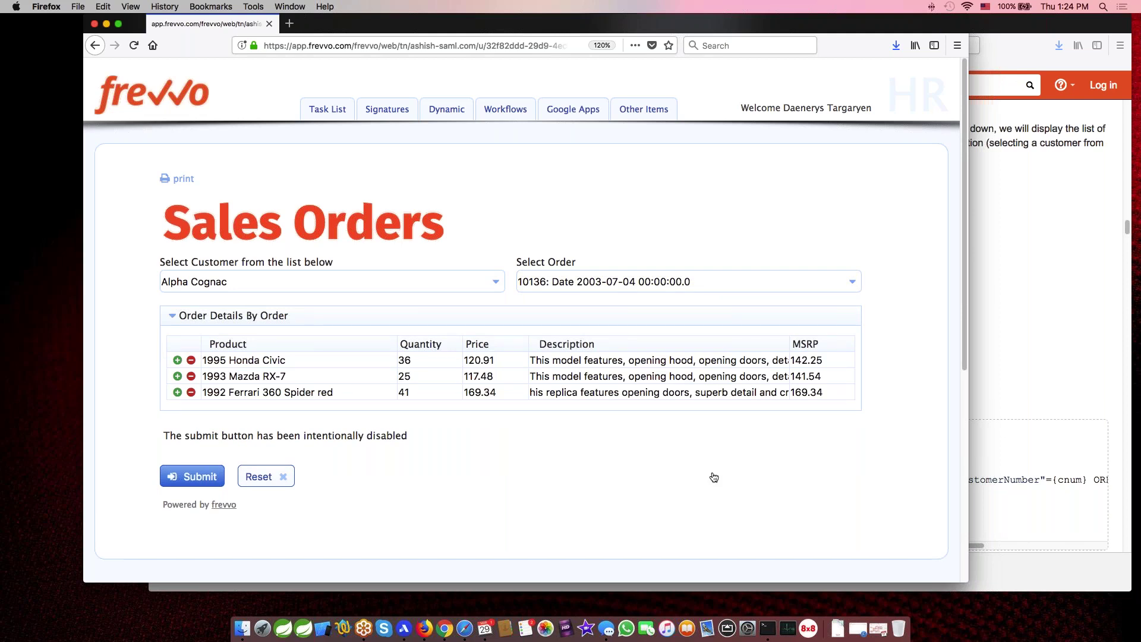
- Load the Alpha Cognac order dated 2003-11-08 and look through its product list
left_click(581, 281)
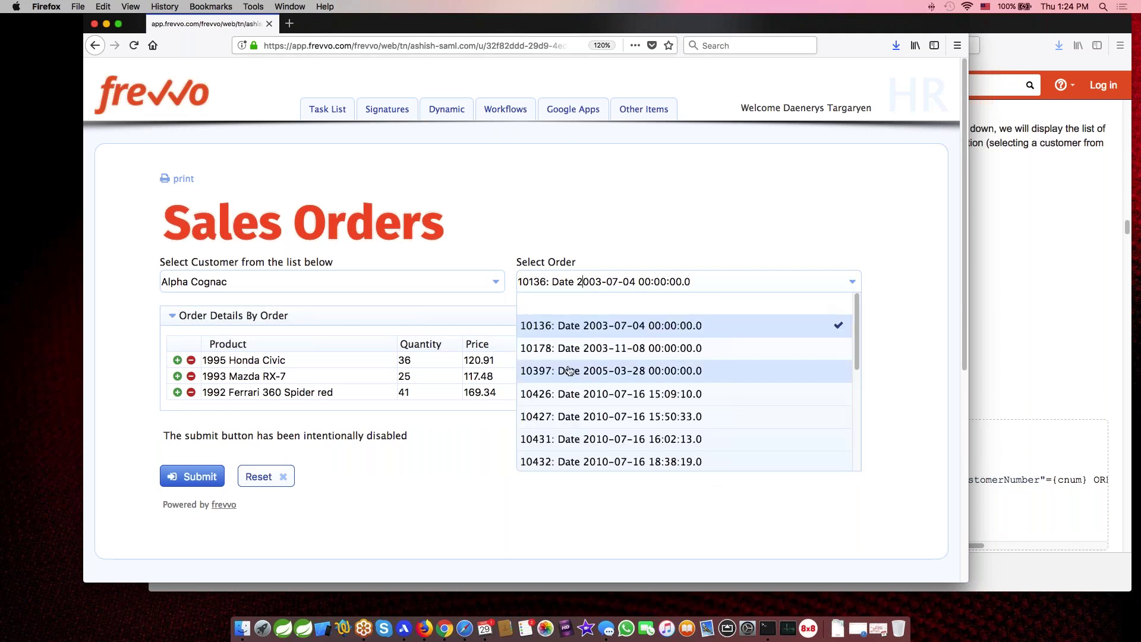
left_click(579, 348)
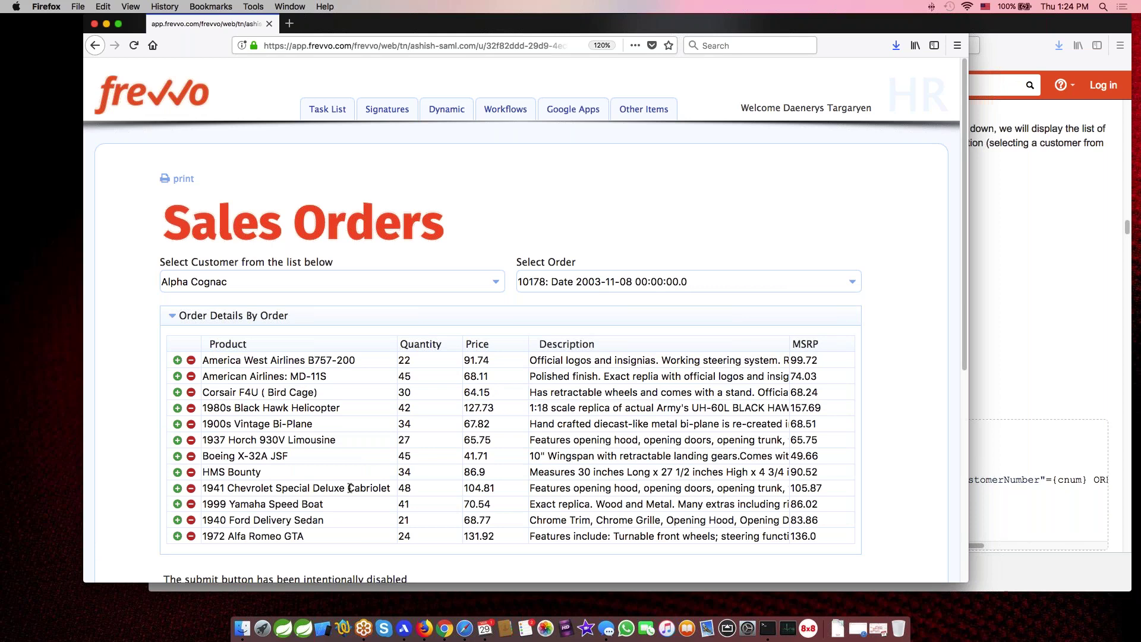
scroll(926, 406, "down", 3)
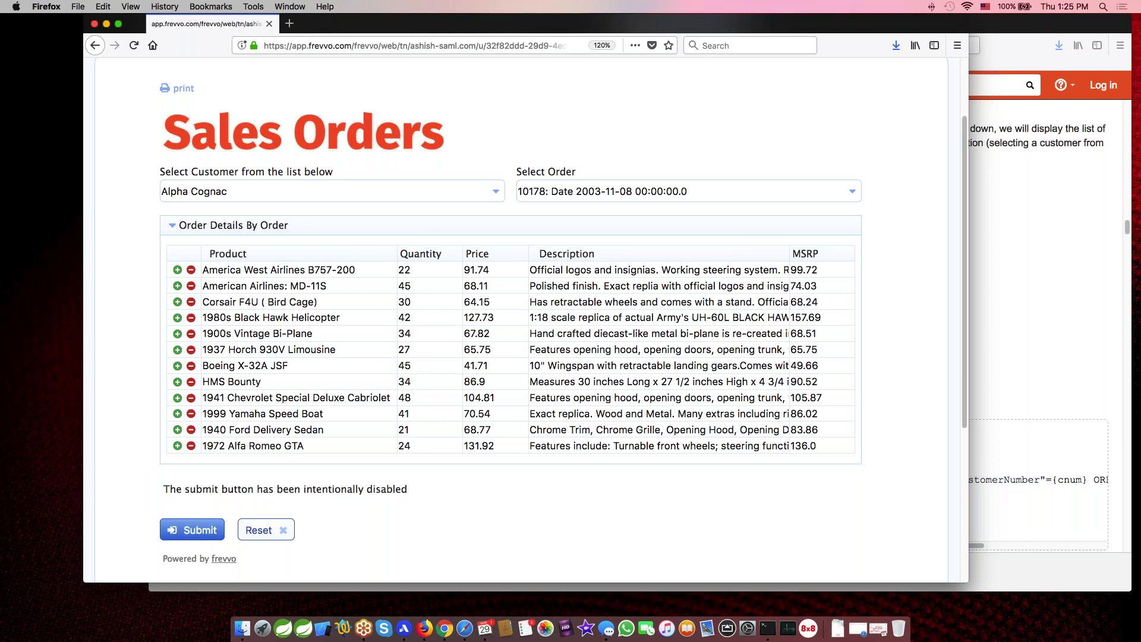
scroll(903, 355, "up", 3)
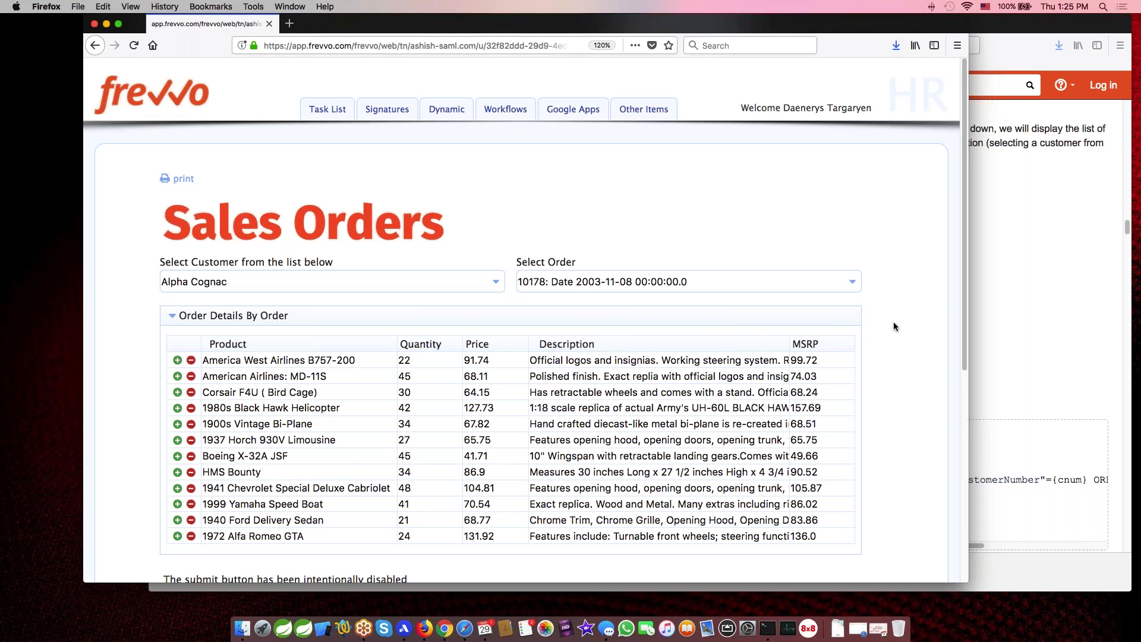
- Switch to the slide presentation and advance to the PDF Generation slide
key("super+Tab")
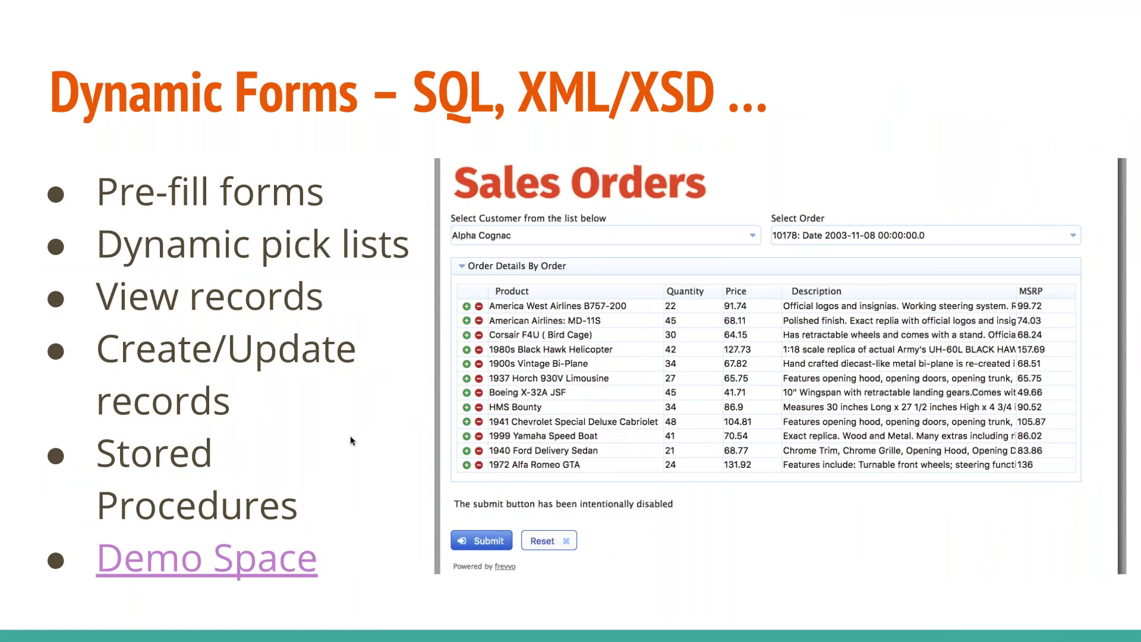
key("Right")
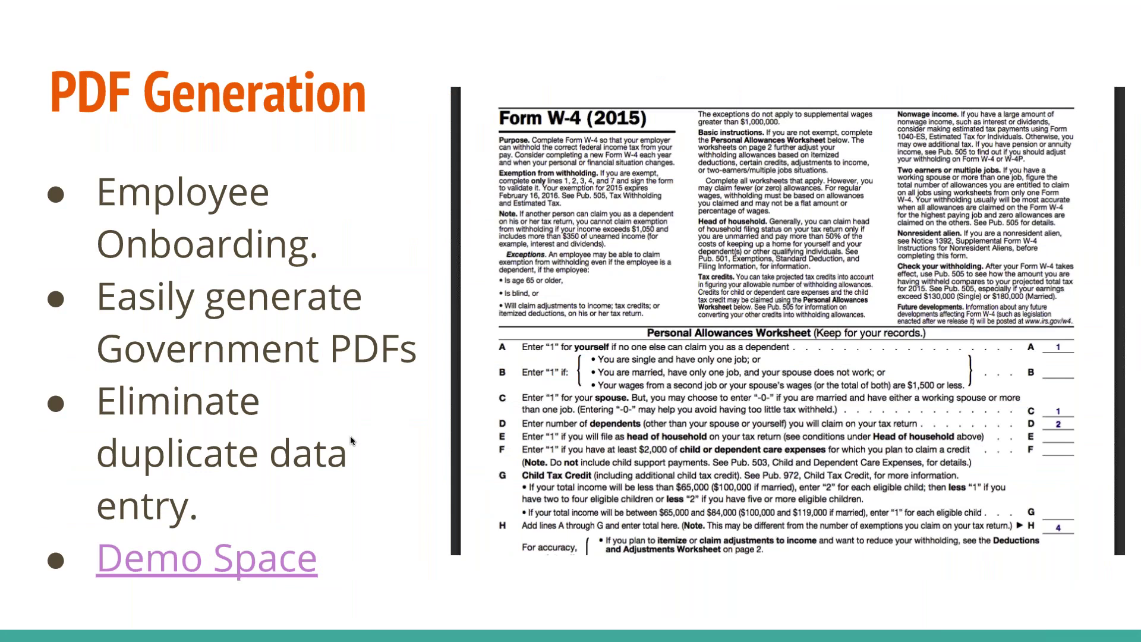
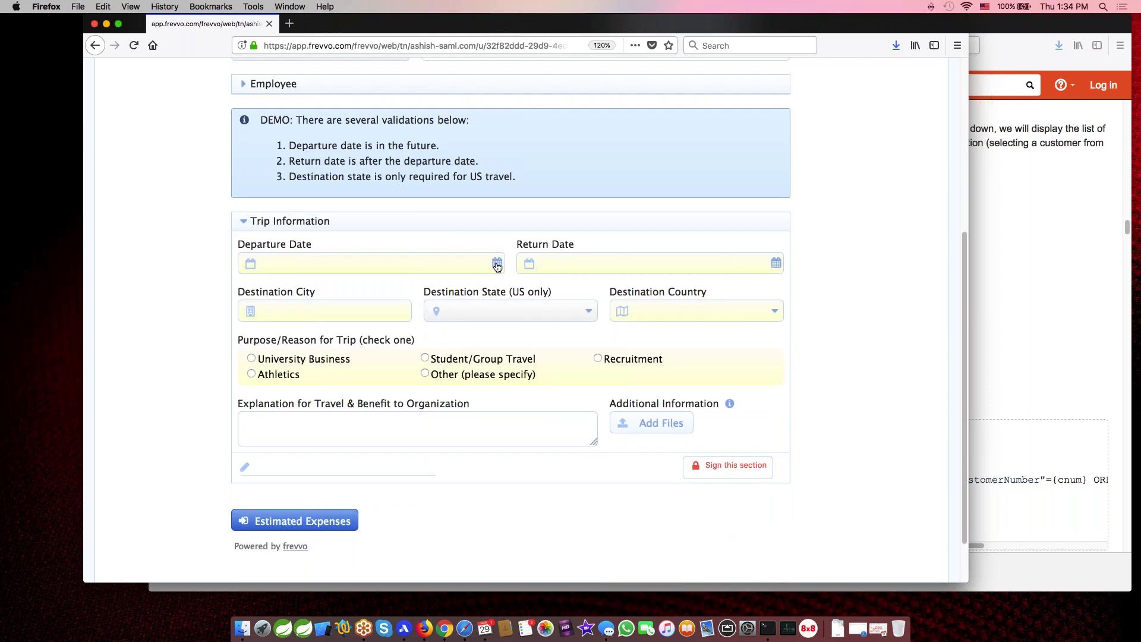
- Test the departure date validation with 3/5/2018, and set the departure date to 3/30/2018
left_click(497, 264)
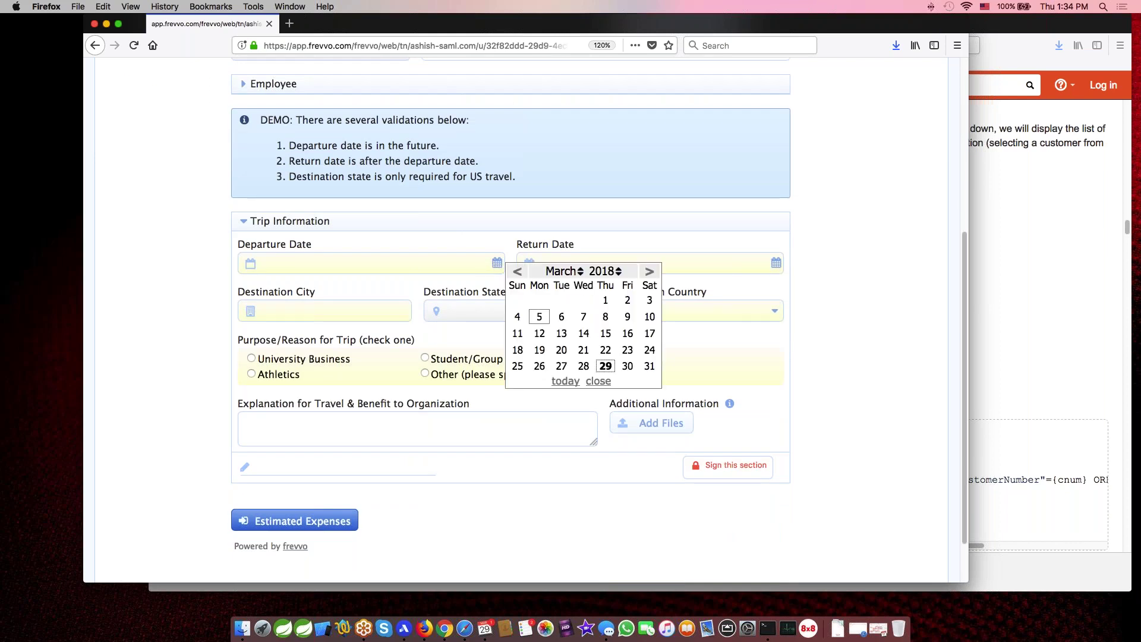
left_click(539, 316)
left_click(531, 264)
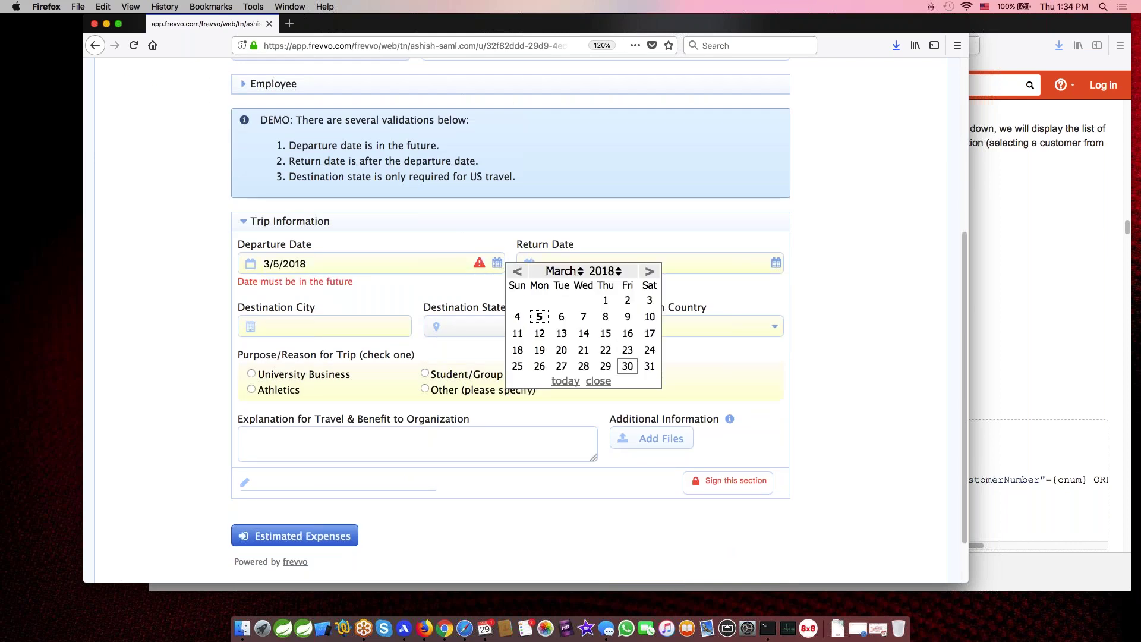
left_click(628, 366)
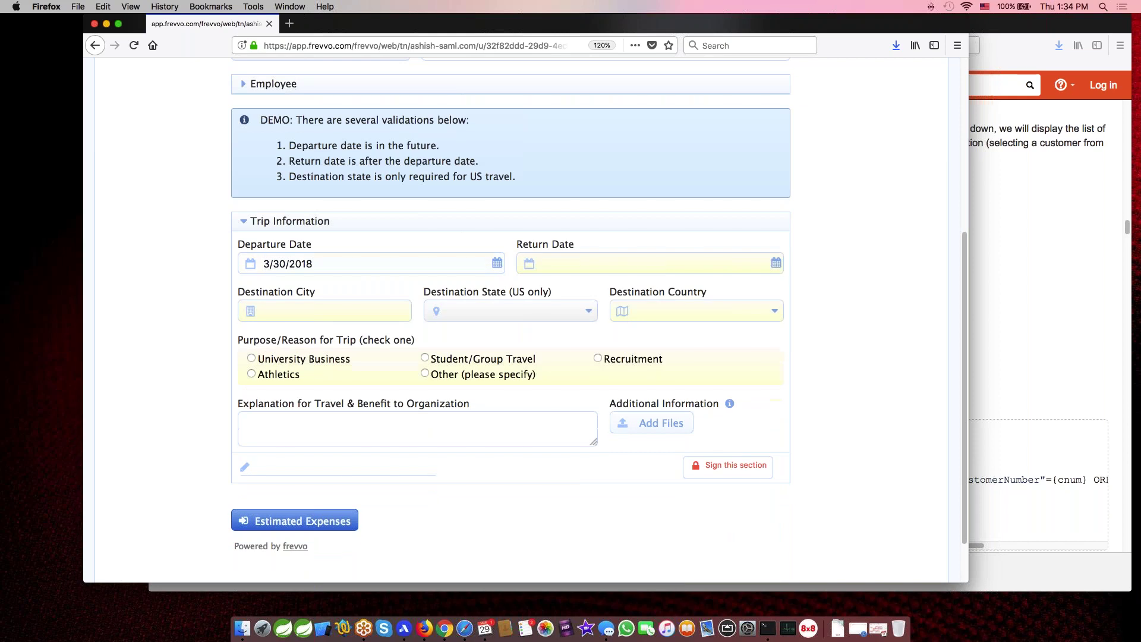
- Test the return date validation with 3/27/2018, and set the return date to 4/3/2018
key("Tab")
left_click(683, 252)
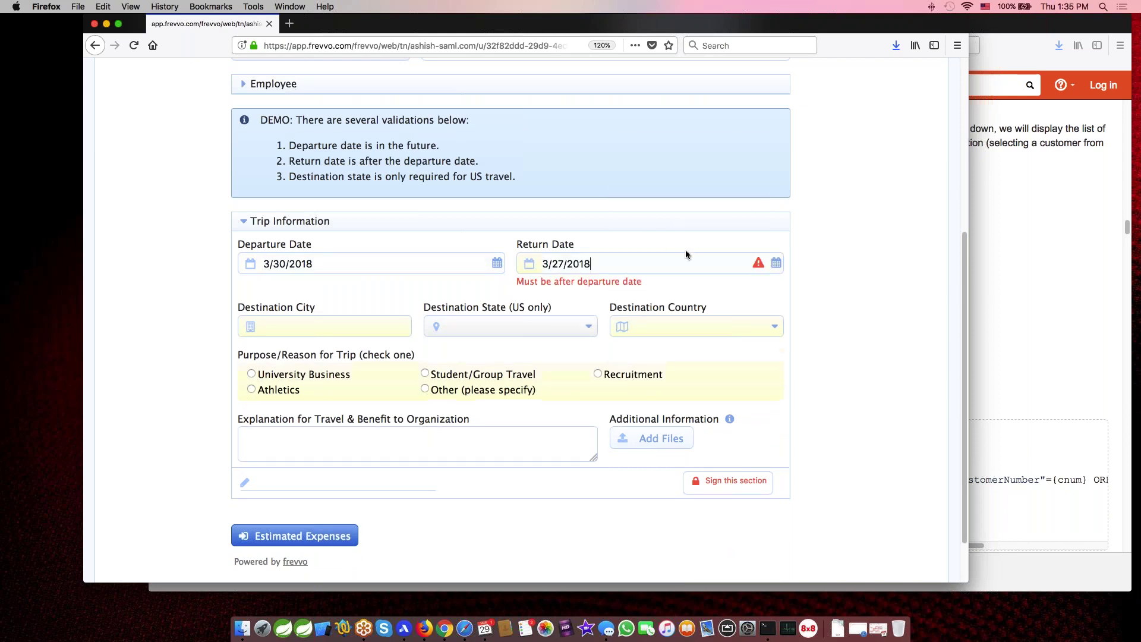
left_click(756, 145)
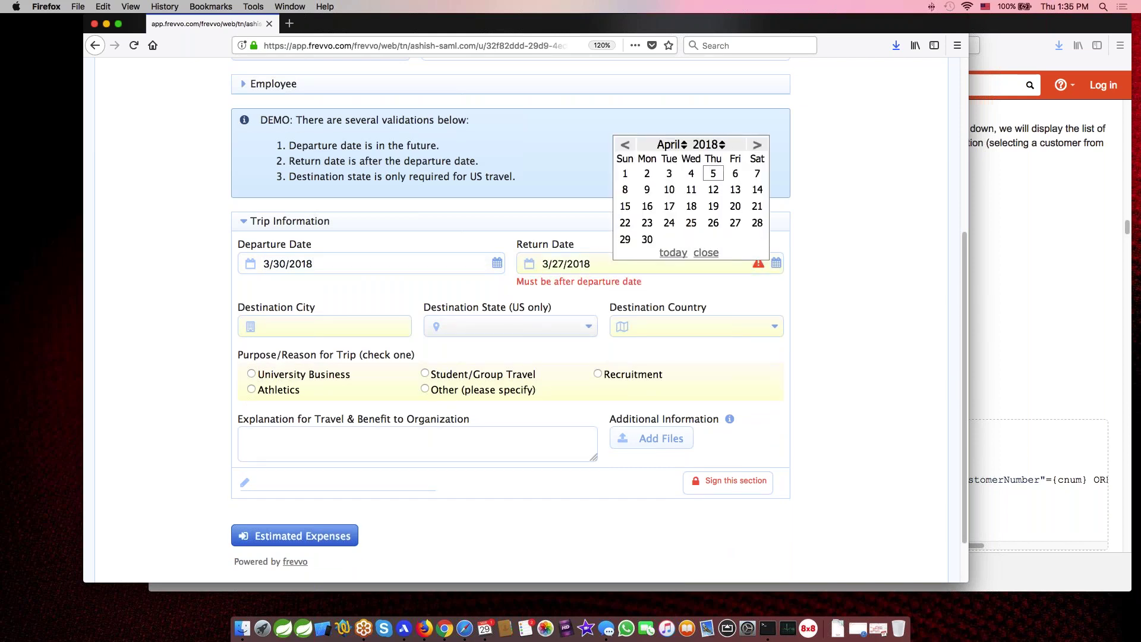
left_click(669, 173)
- Set the trip destination to San Diego, California, United States
left_click(316, 311)
type("San Diego")
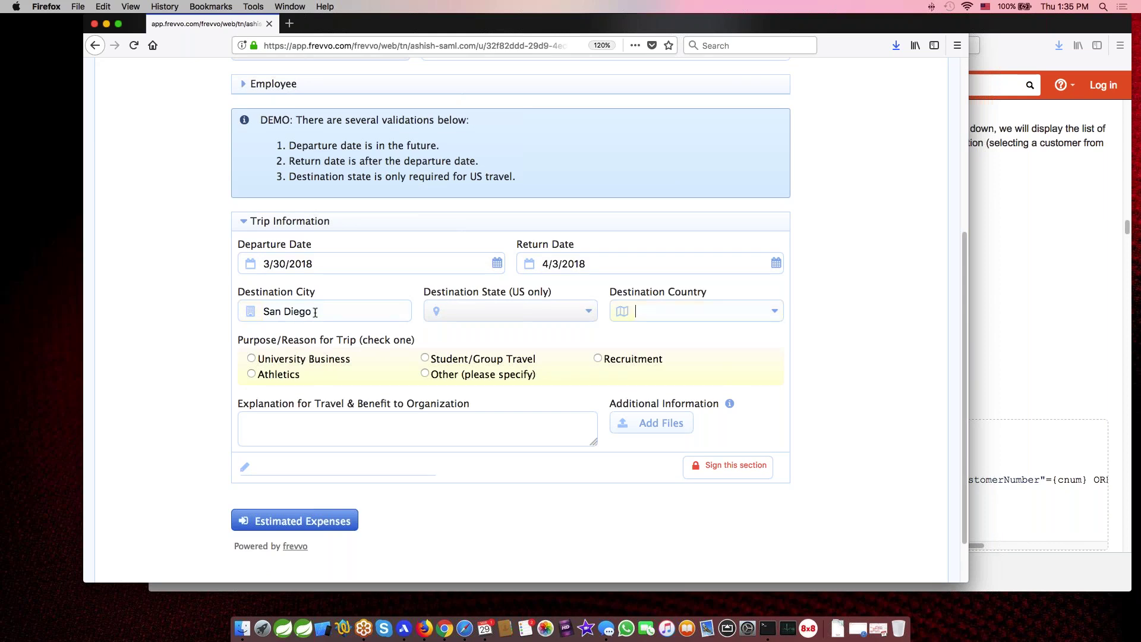
key("Down")
type("united")
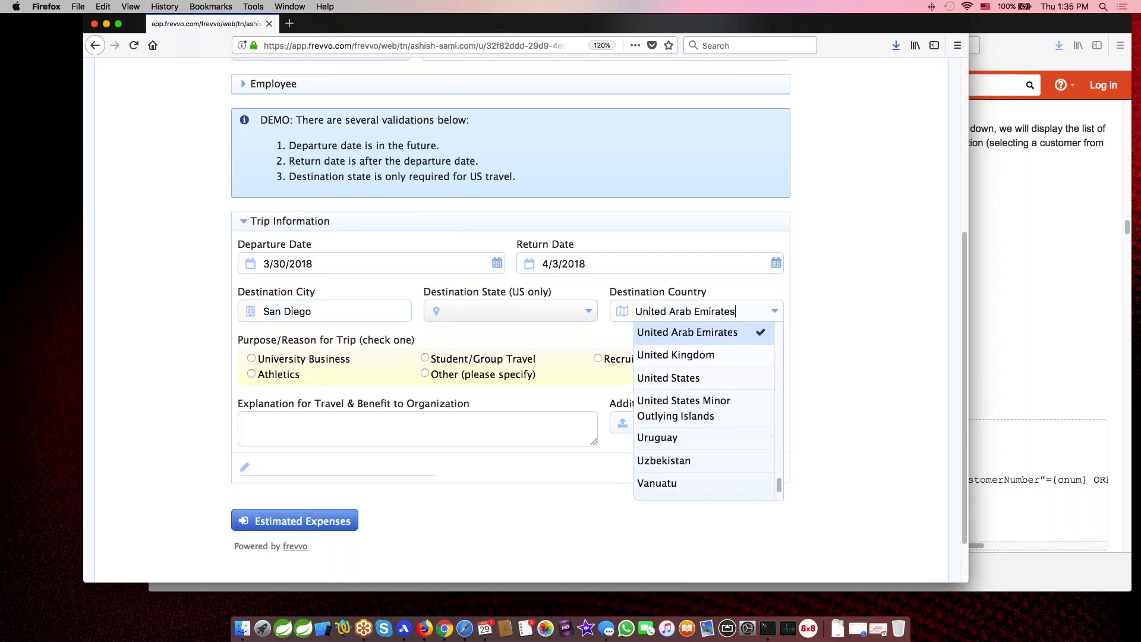
left_click(681, 374)
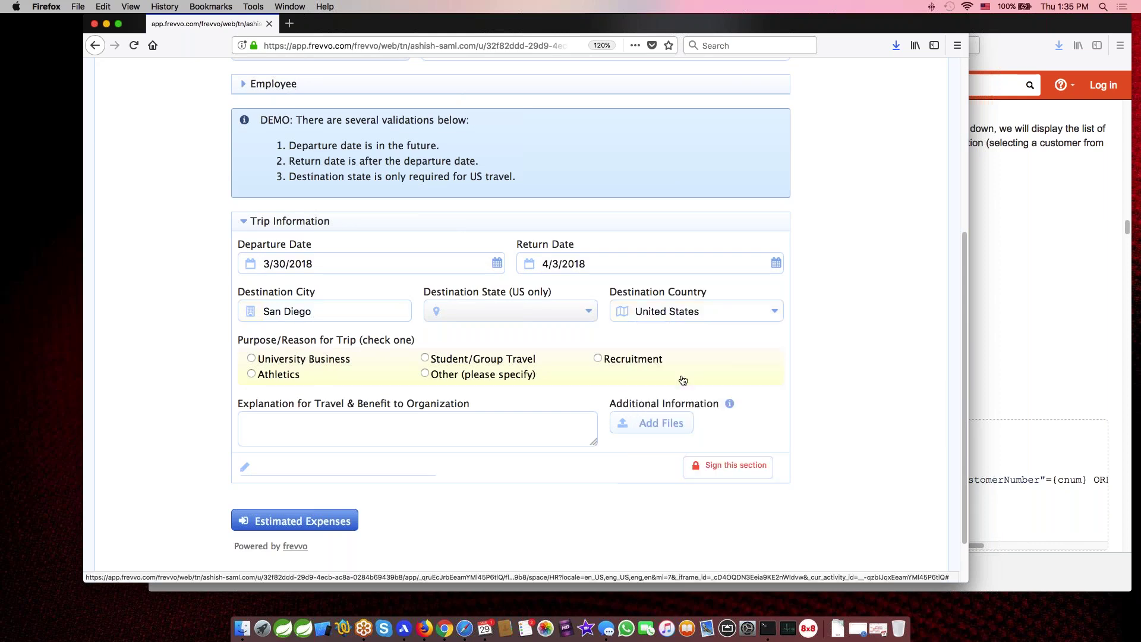
left_click(488, 315)
left_click(480, 447)
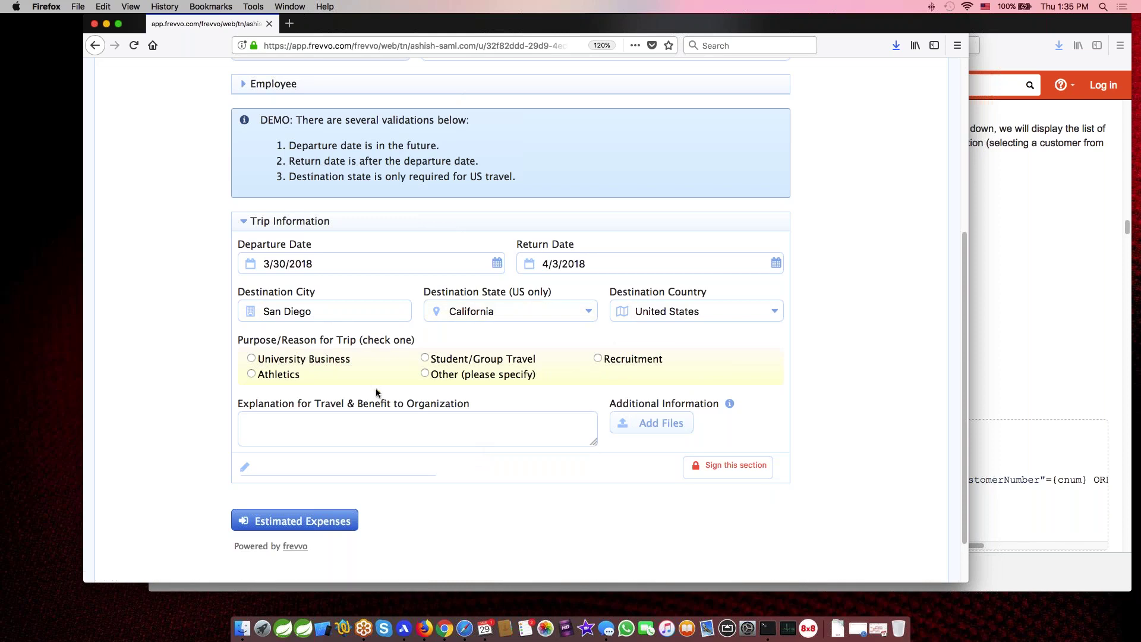
- Try to continue to Estimated Expenses without choosing a trip purpose or signing the section
scroll(821, 362, "up", 4)
scroll(832, 351, "down", 2)
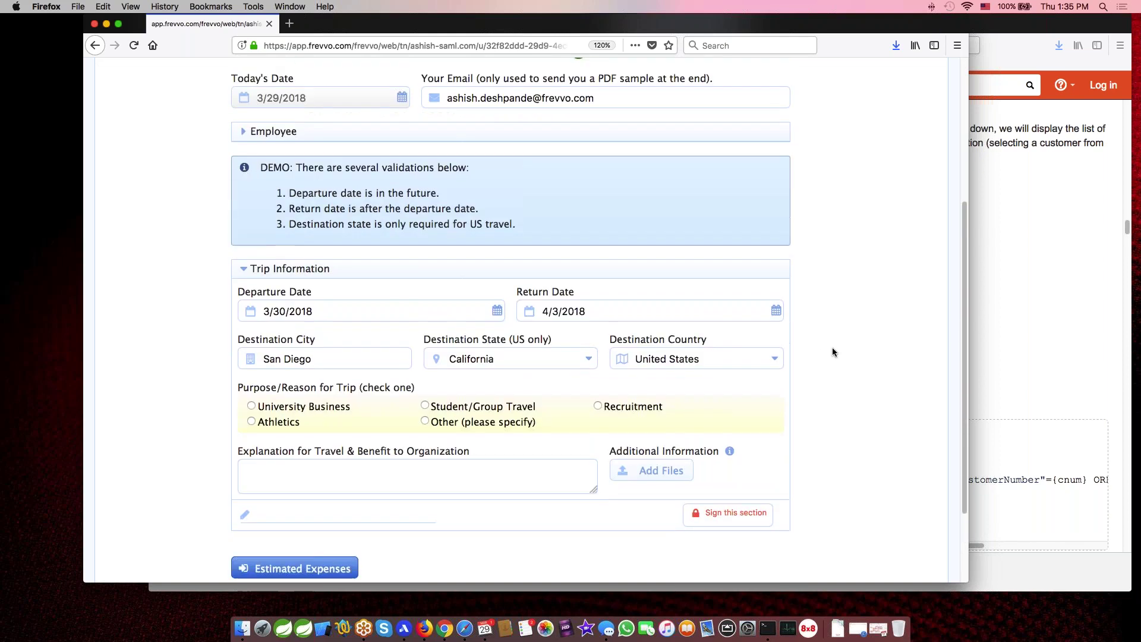
scroll(832, 349, "down", 2)
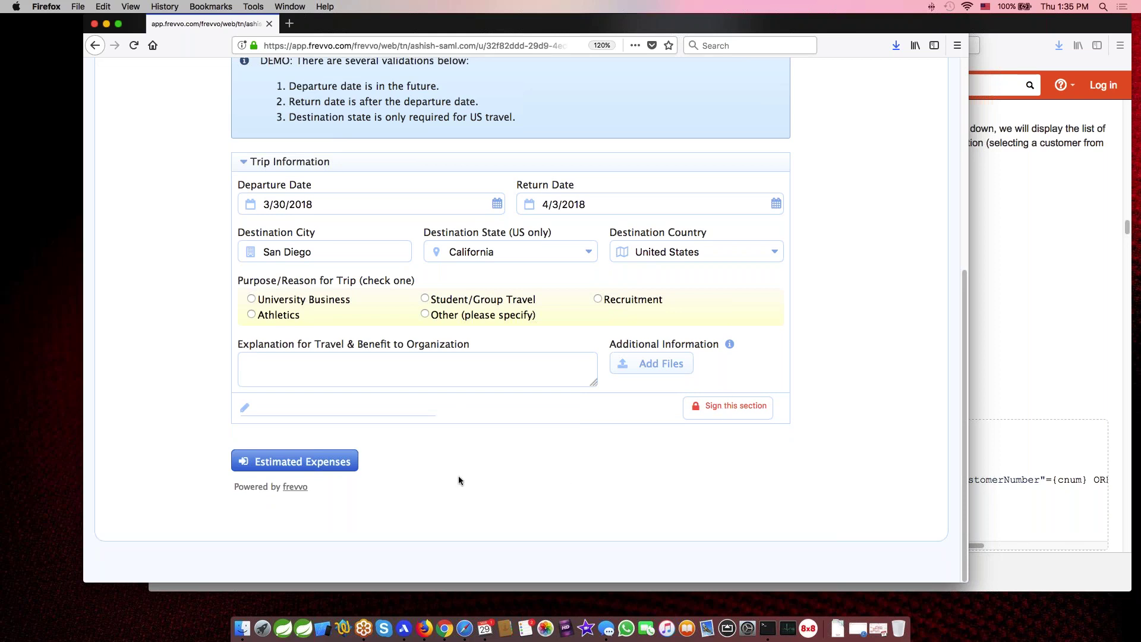
left_click(294, 469)
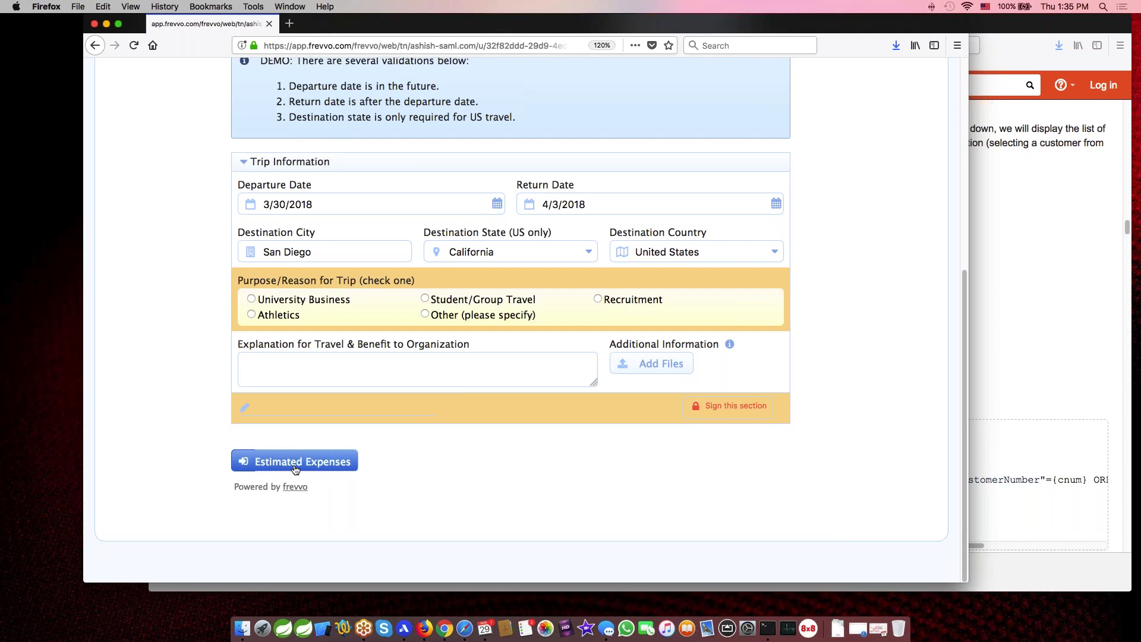
scroll(850, 290, "up", 3)
scroll(851, 290, "down", 3)
- Choose University Business as the trip purpose and sign the Trip Information section
left_click(285, 305)
left_click(718, 405)
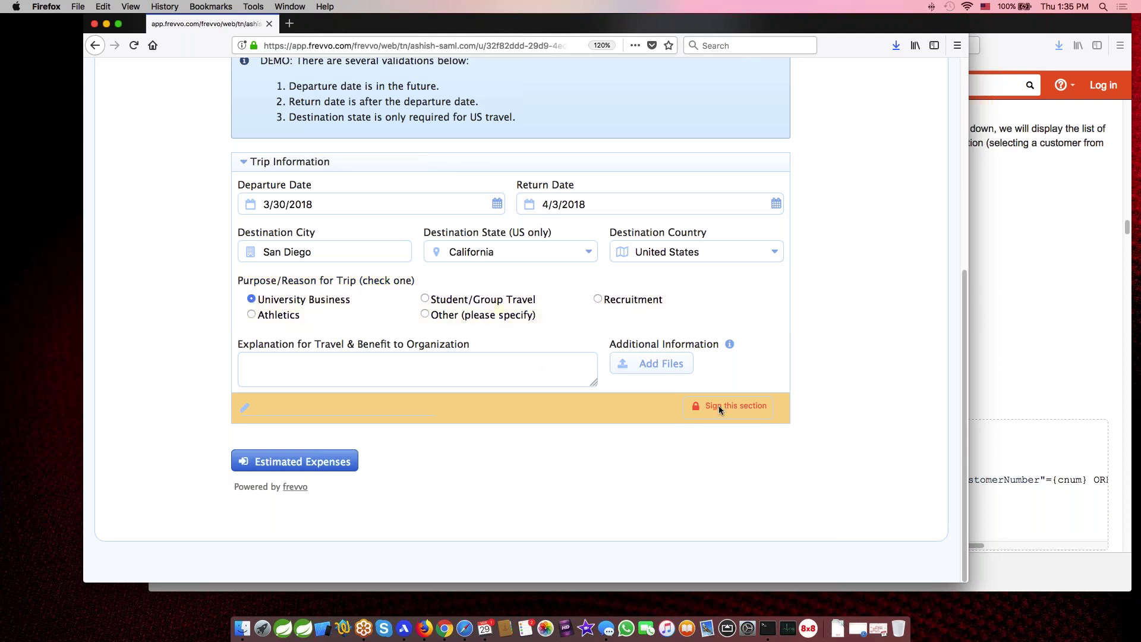
scroll(859, 366, "up", 3)
scroll(859, 366, "down", 2)
scroll(859, 366, "down", 1)
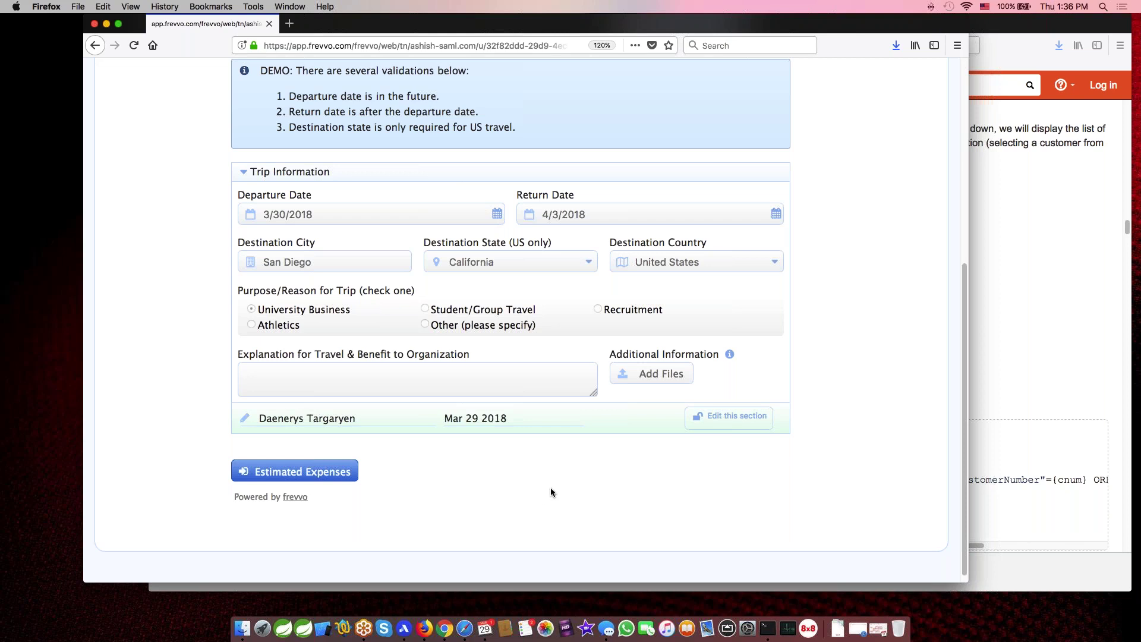
- Review the signed trip form and continue to the Estimated Expenses step of the workflow
scroll(851, 347, "up", 5)
scroll(851, 347, "down", 5)
scroll(851, 352, "down", 1)
left_click(342, 461)
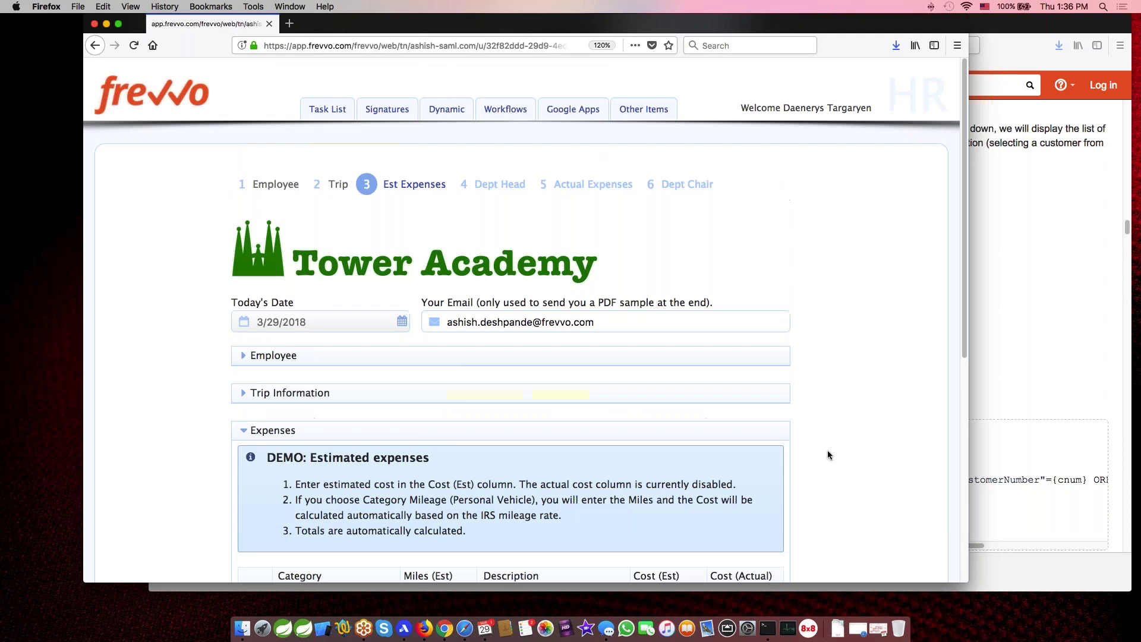
- Fill the first expense row with category Airfare, description Delta and an estimated cost of 2000
scroll(828, 455, "down", 1)
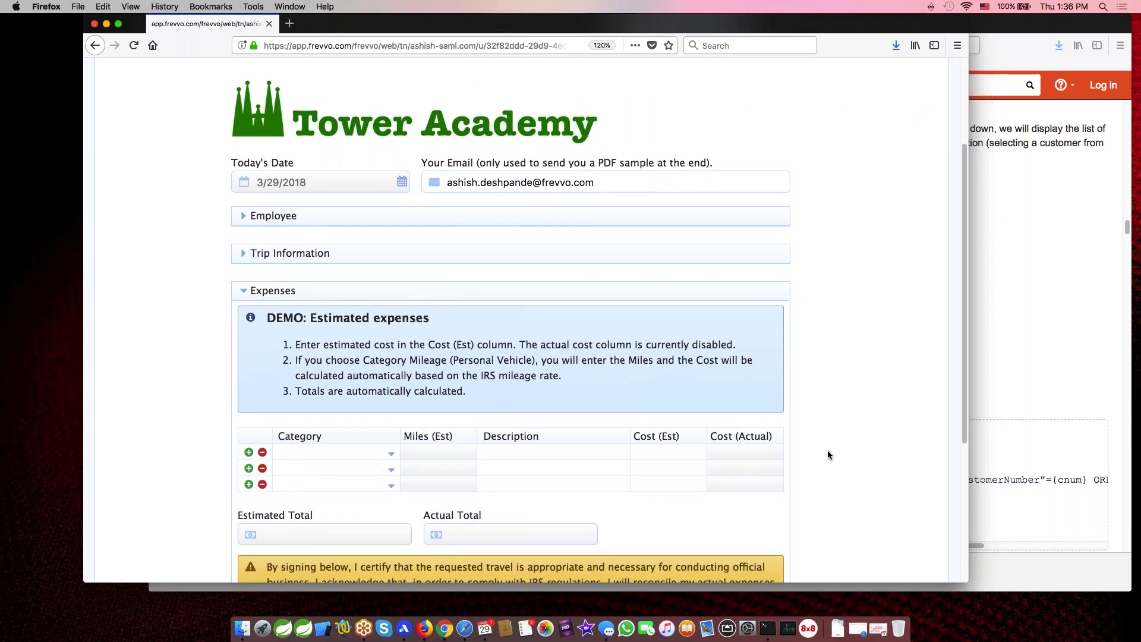
scroll(827, 451, "up", 3)
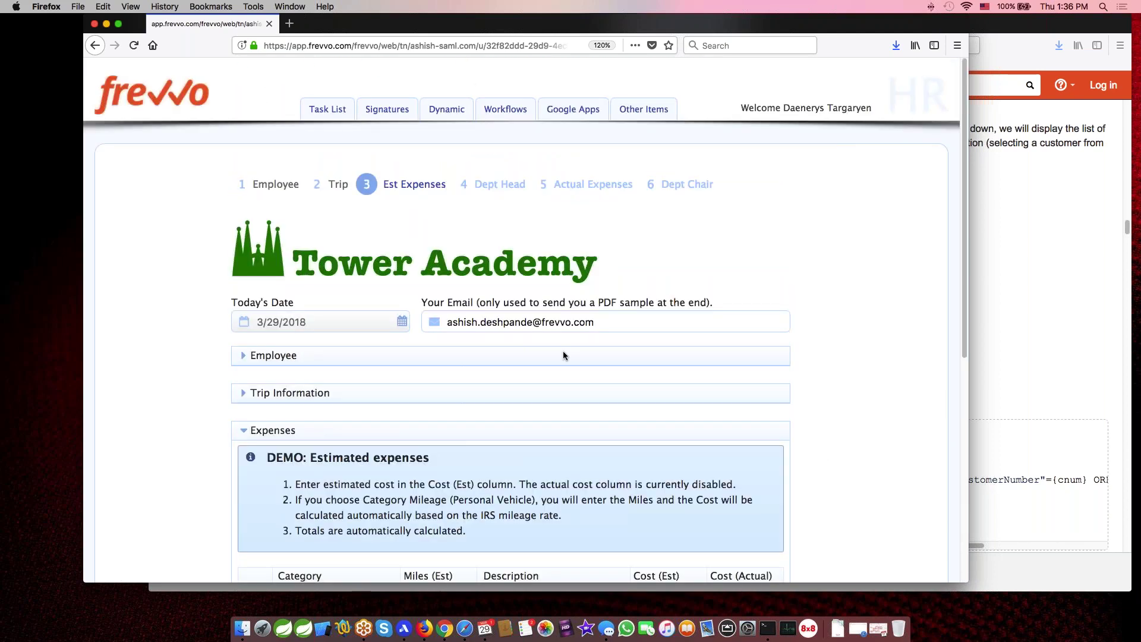
scroll(563, 356, "down", 6)
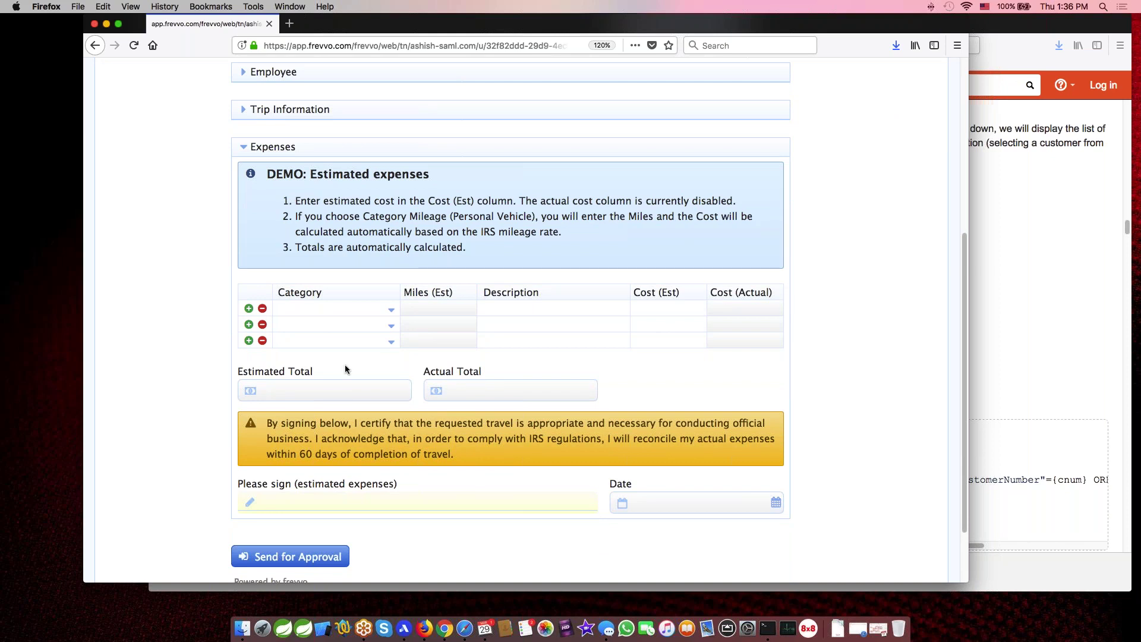
left_click(318, 307)
left_click(292, 339)
left_click(514, 307)
type("Delta")
left_click(631, 308)
type("2000")
key("Tab")
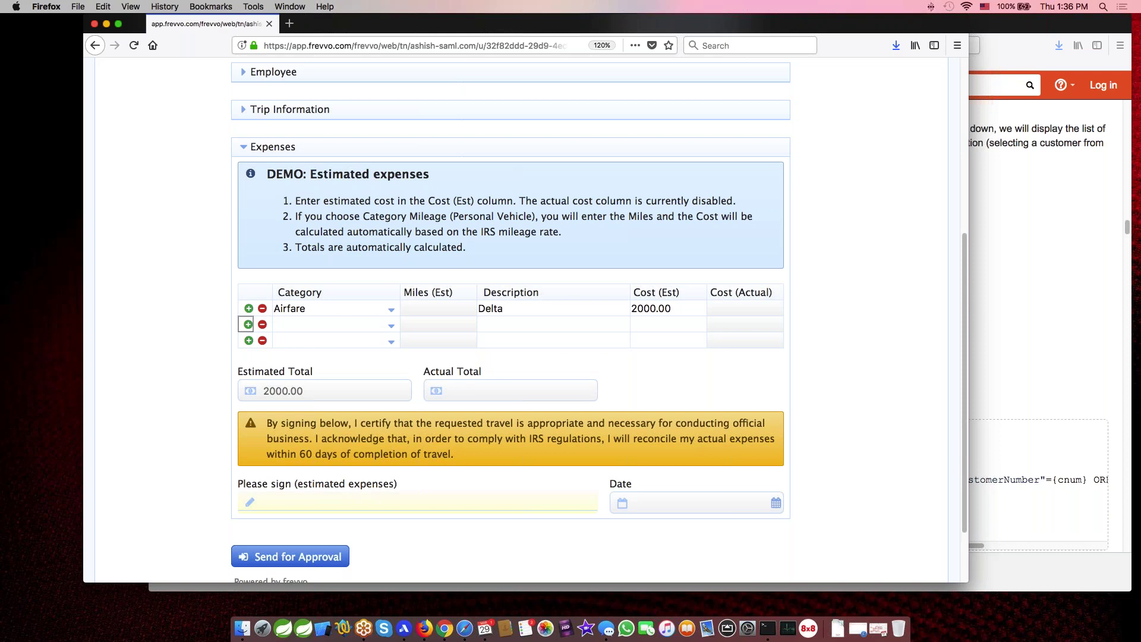
- Fill the second expense row with category Mileage (Personal Vehicle), 120 estimated miles and description Airport
left_click(332, 325)
left_click(309, 381)
left_click(430, 319)
type("120")
key("Tab")
type("Airport")
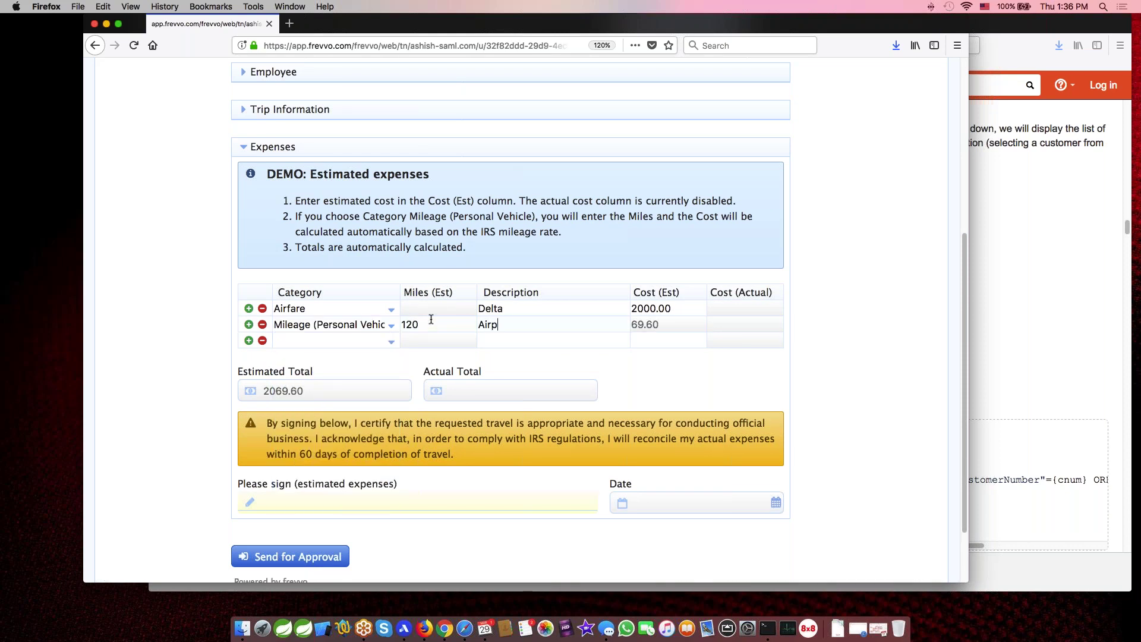
key("Tab")
- Fill the third expense row with category Meals, description "Gotta eat" and an estimated cost of 500
left_click(305, 347)
left_click(311, 503)
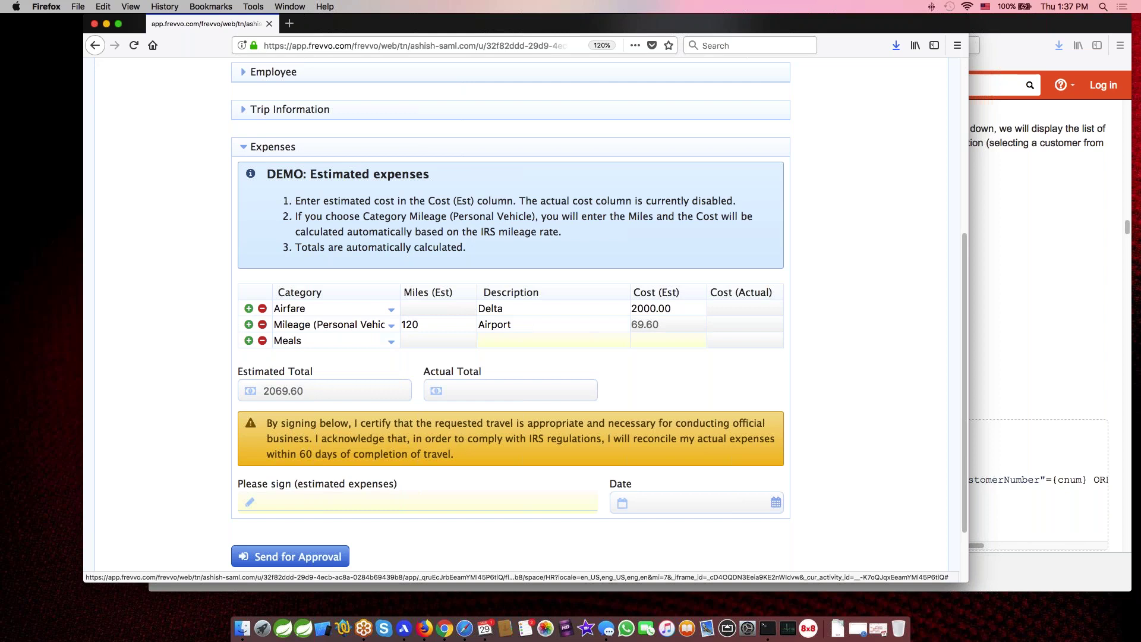
type("Gotta eat")
key("Tab")
type("500")
key("Tab")
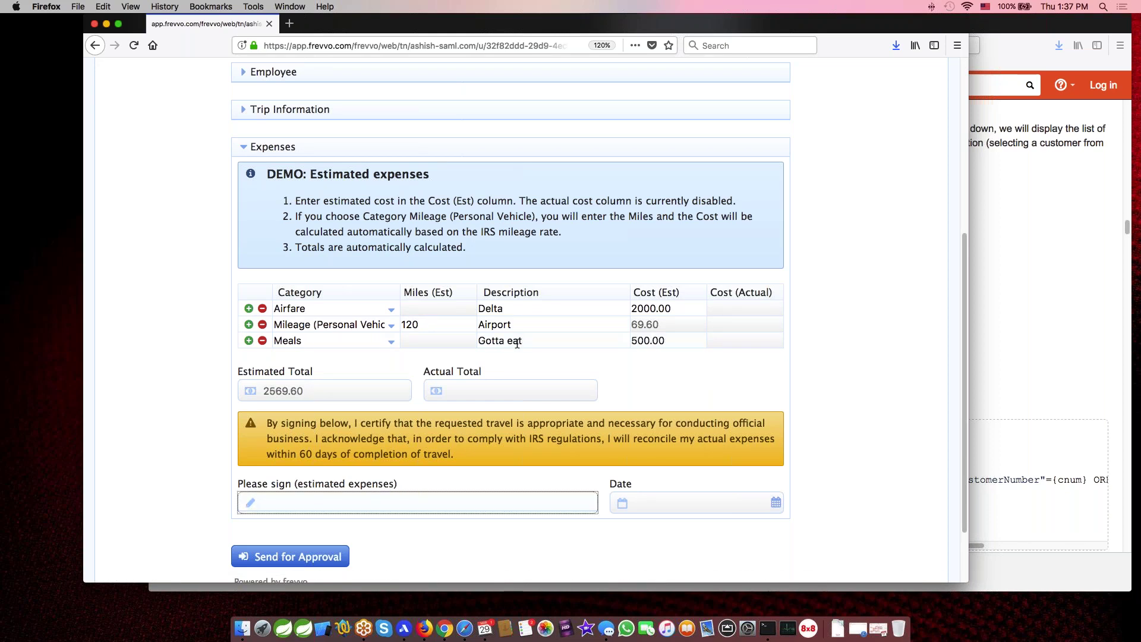
left_click(843, 370)
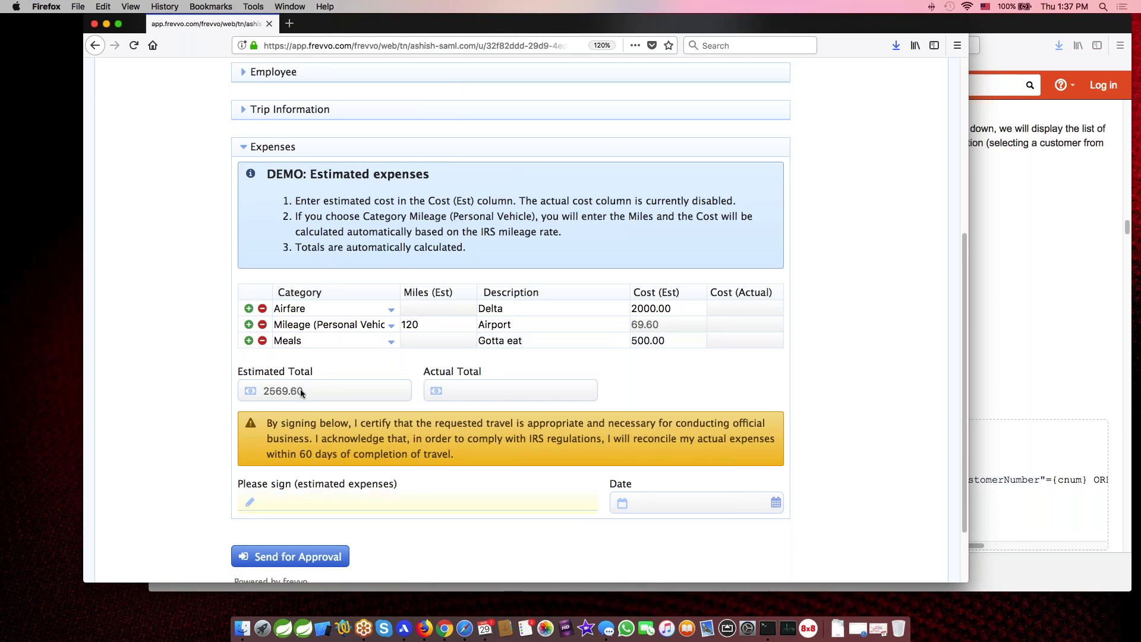
- Sign the estimated expenses with a handwritten signature and send the travel request for approval
left_click(290, 505)
left_click_drag(333, 361, 503, 367)
left_click(604, 453)
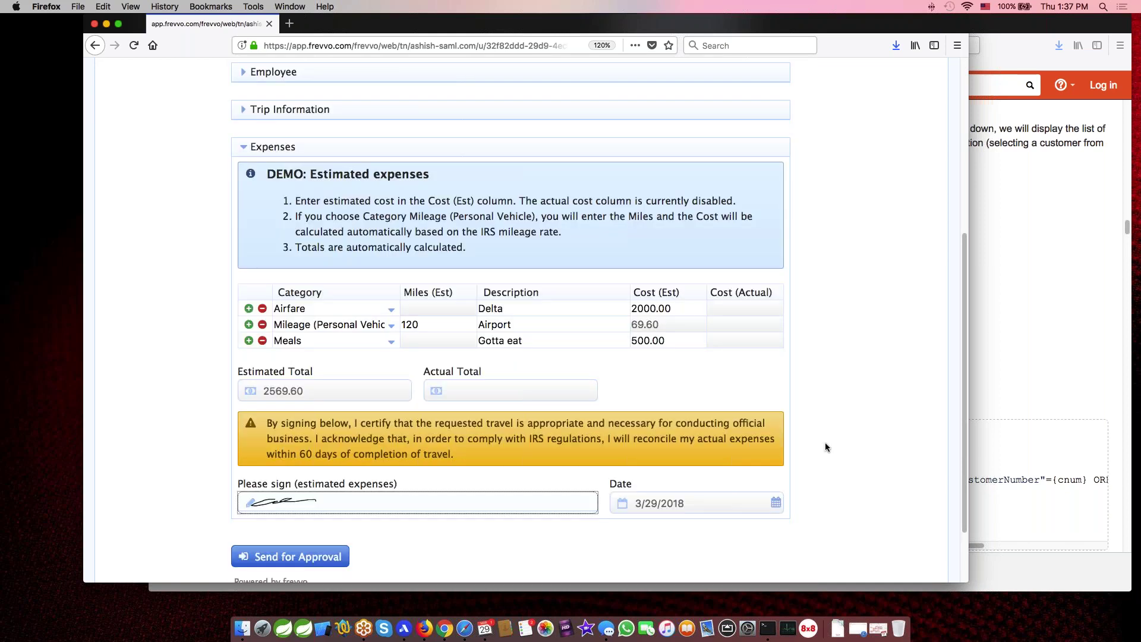
left_click(290, 557)
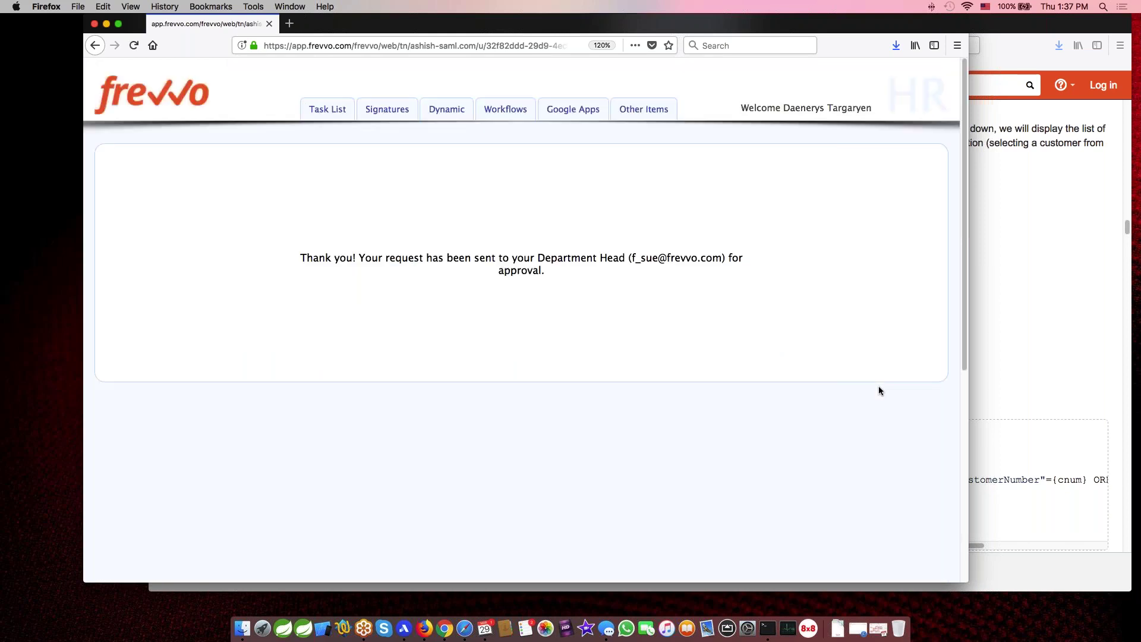
left_click_drag(660, 258, 719, 257)
left_click(716, 332)
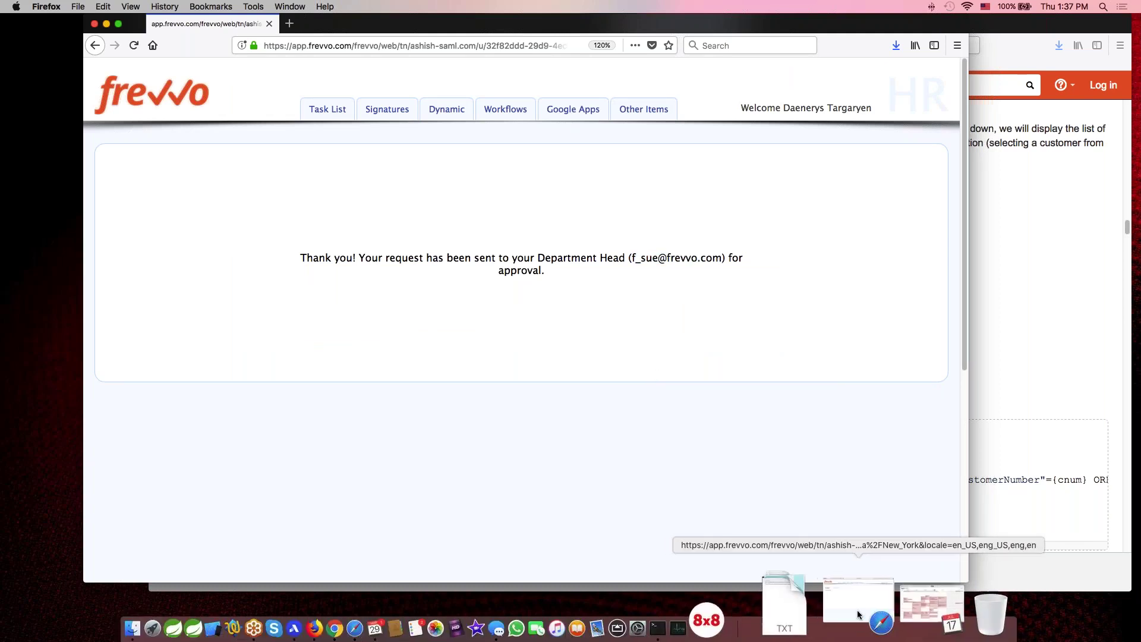
- Switch to the department head's session in Safari, reload the task list and view the travel approval task's audit trail
left_click(857, 614)
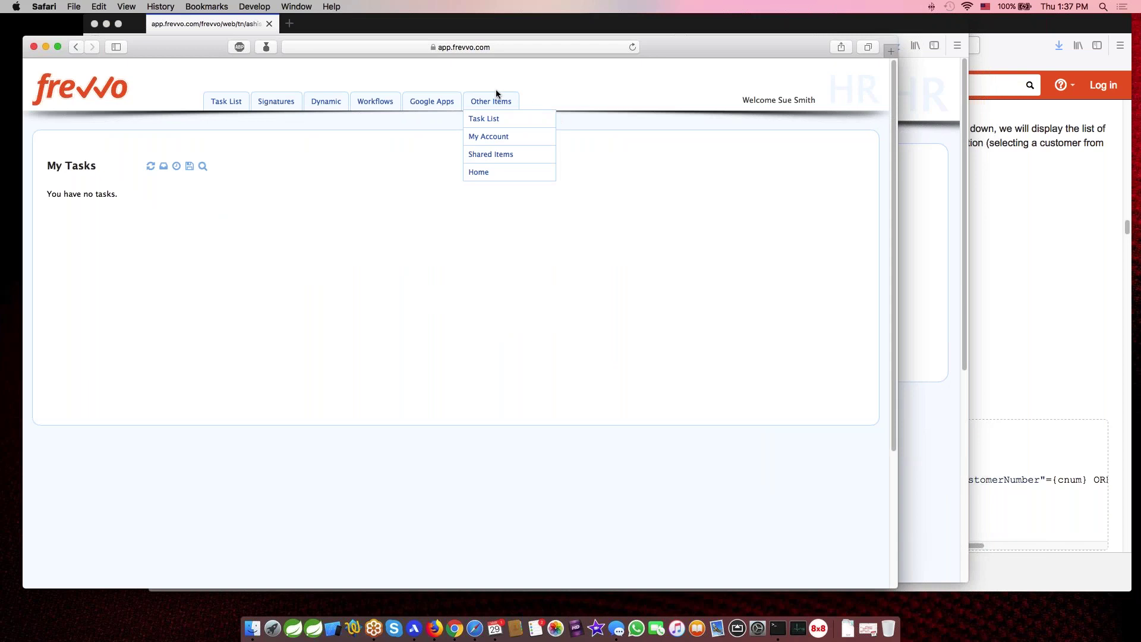
mouse_move(491, 101)
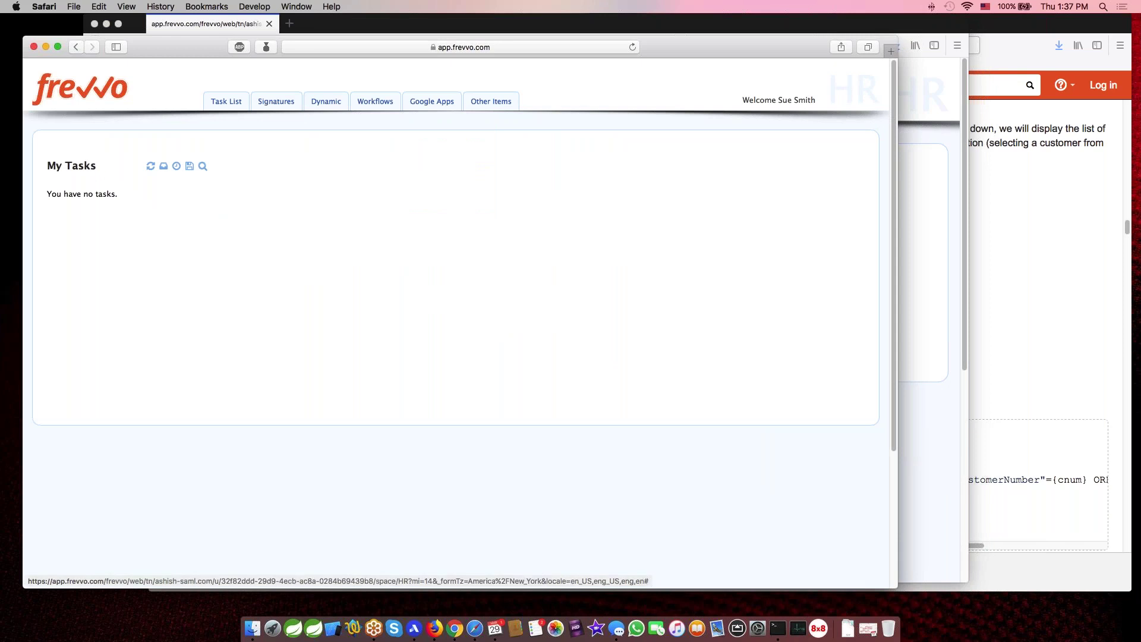
left_click(234, 105)
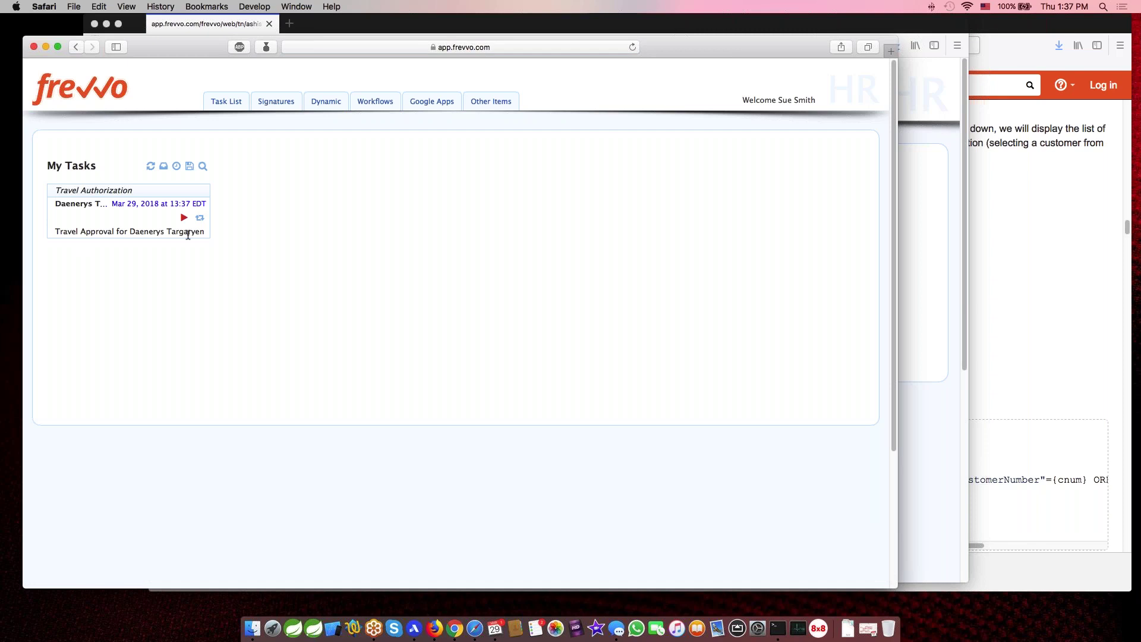
left_click(201, 219)
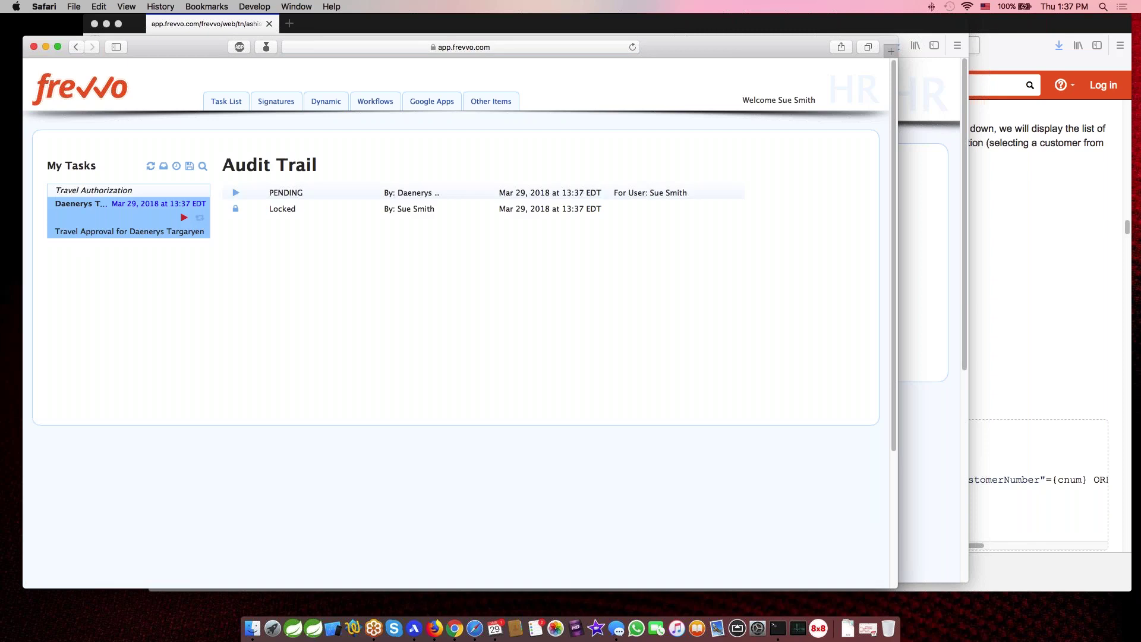
- Open the travel approval task as department head and review the request, including its Trip Information section
left_click(183, 217)
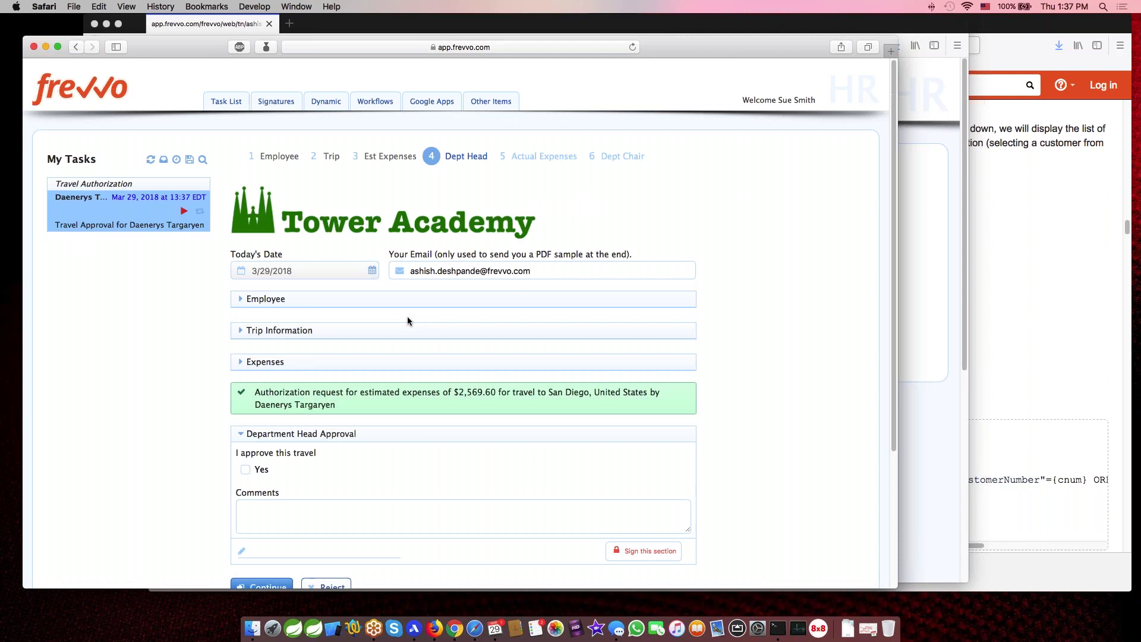
scroll(408, 321, "down", 3)
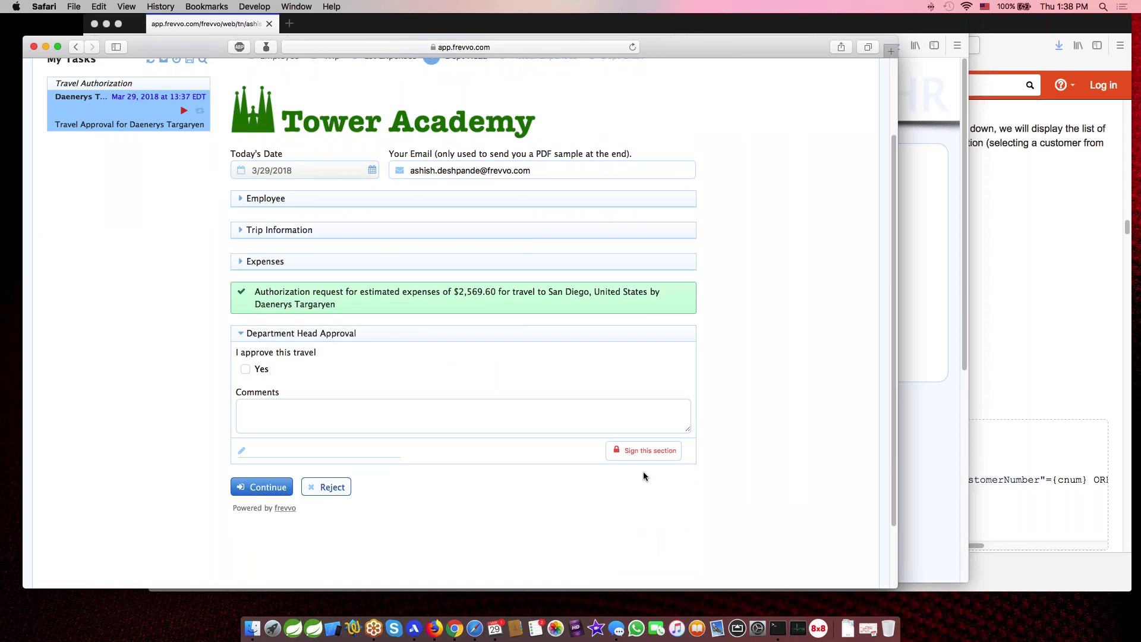
key("super+Tab")
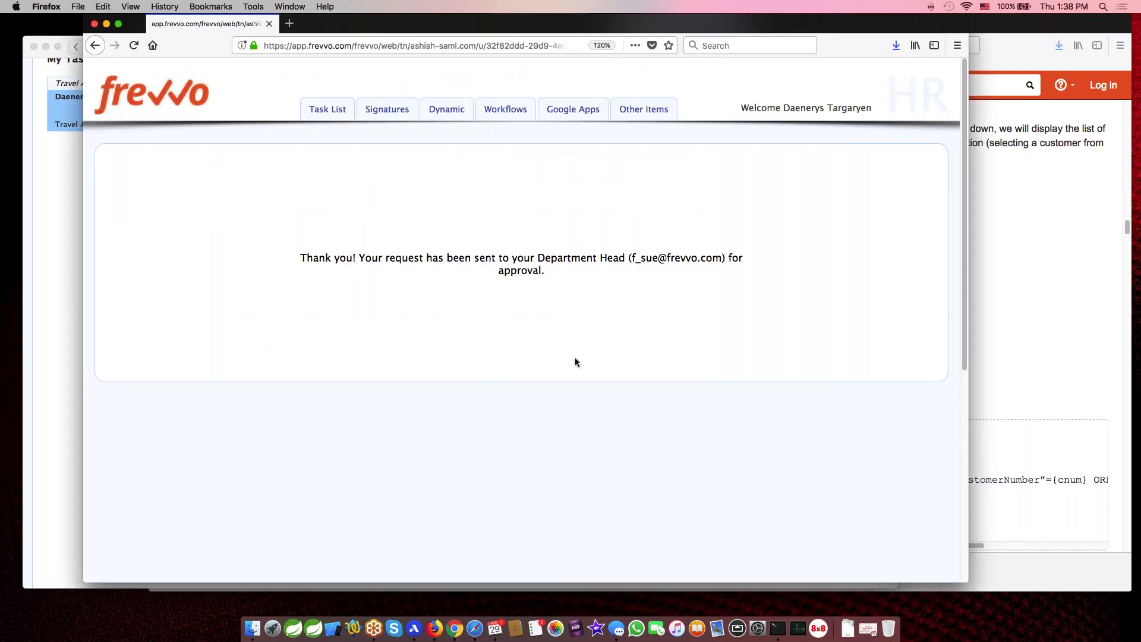
left_click(46, 375)
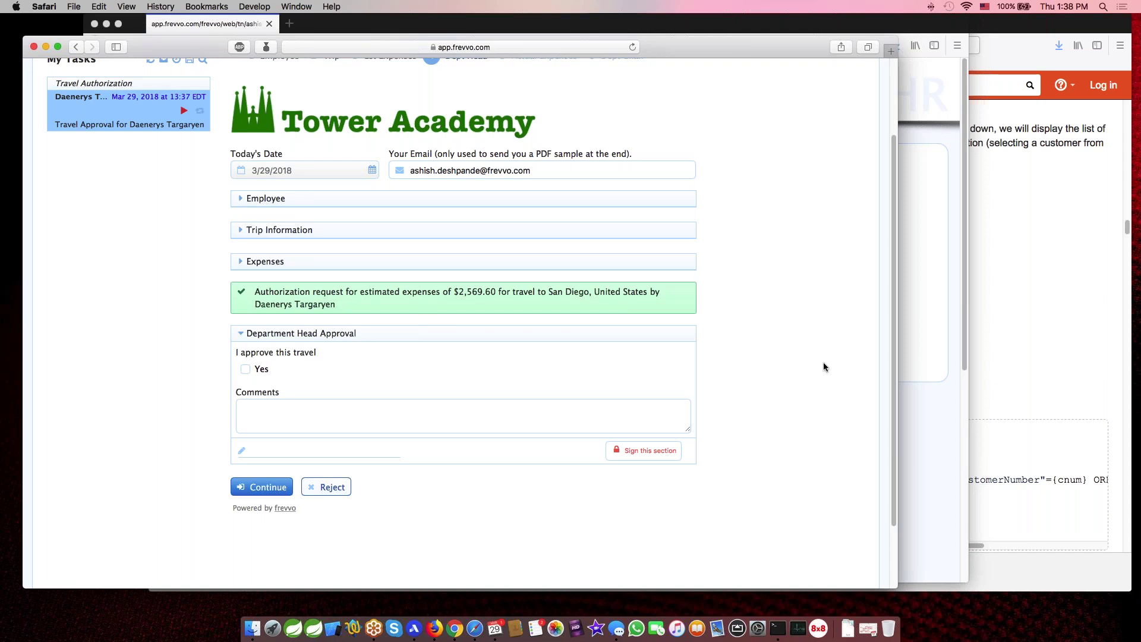
left_click(240, 231)
left_click(239, 231)
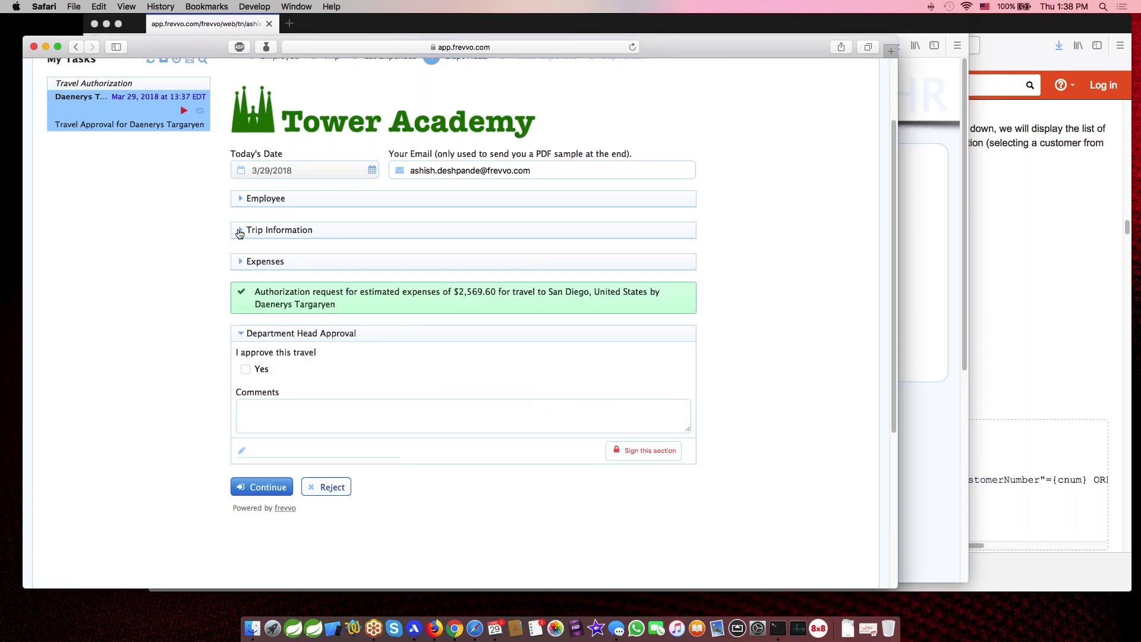
- Approve the travel with Yes, sign the Department Head Approval section and continue the workflow
left_click(245, 368)
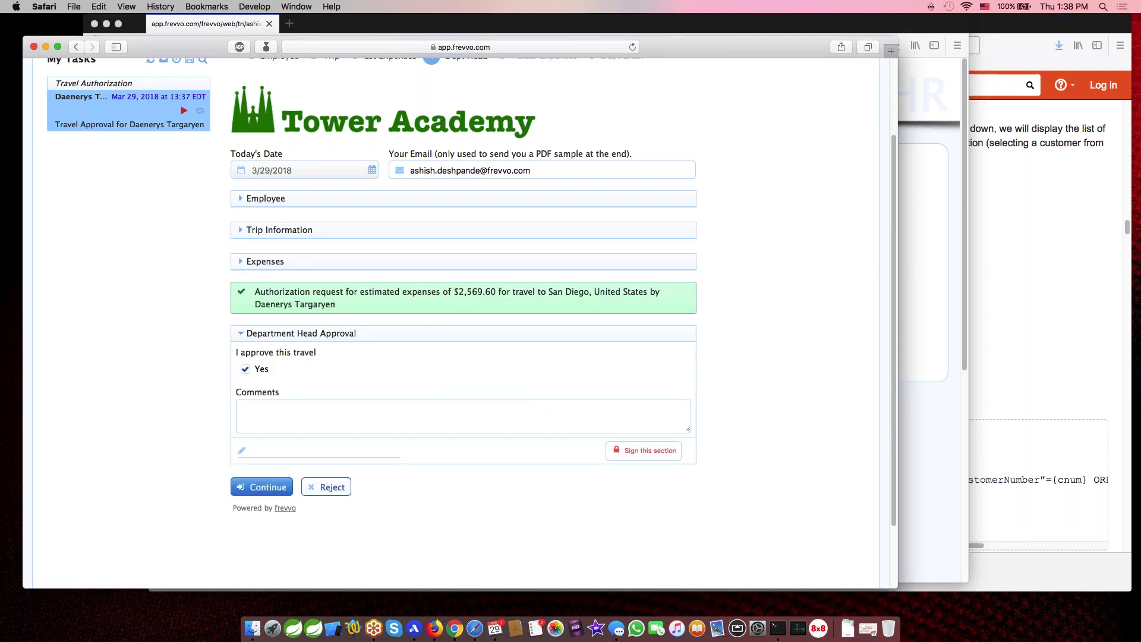
left_click(641, 453)
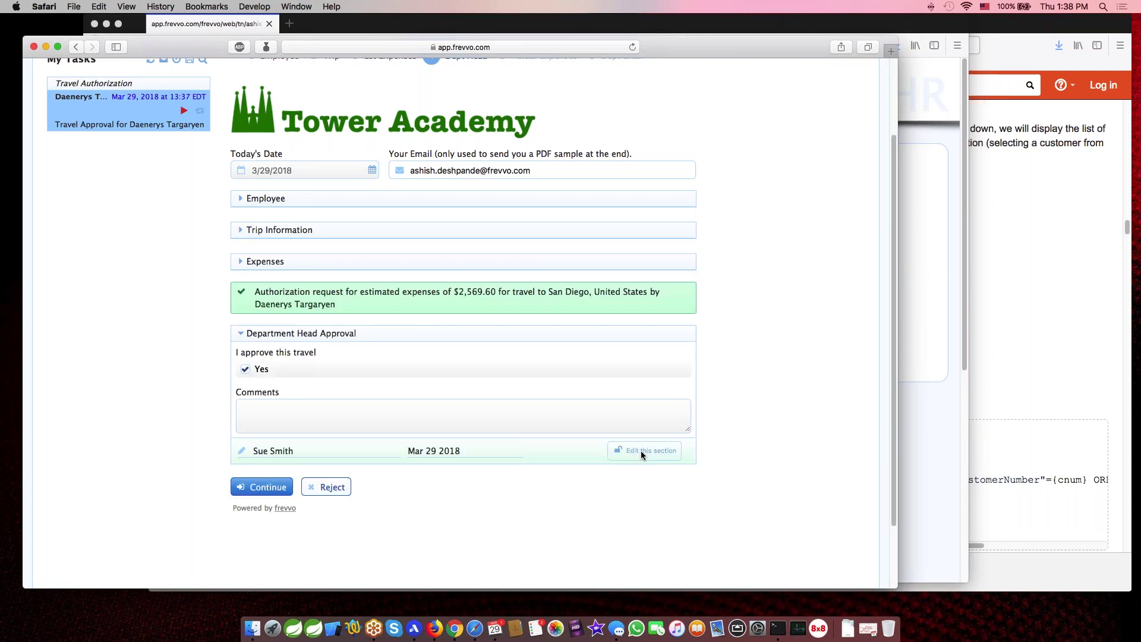
left_click(257, 487)
- Switch to the requestor's session in Firefox and open the task for completing actual travel expenses
left_click(948, 293)
left_click(330, 110)
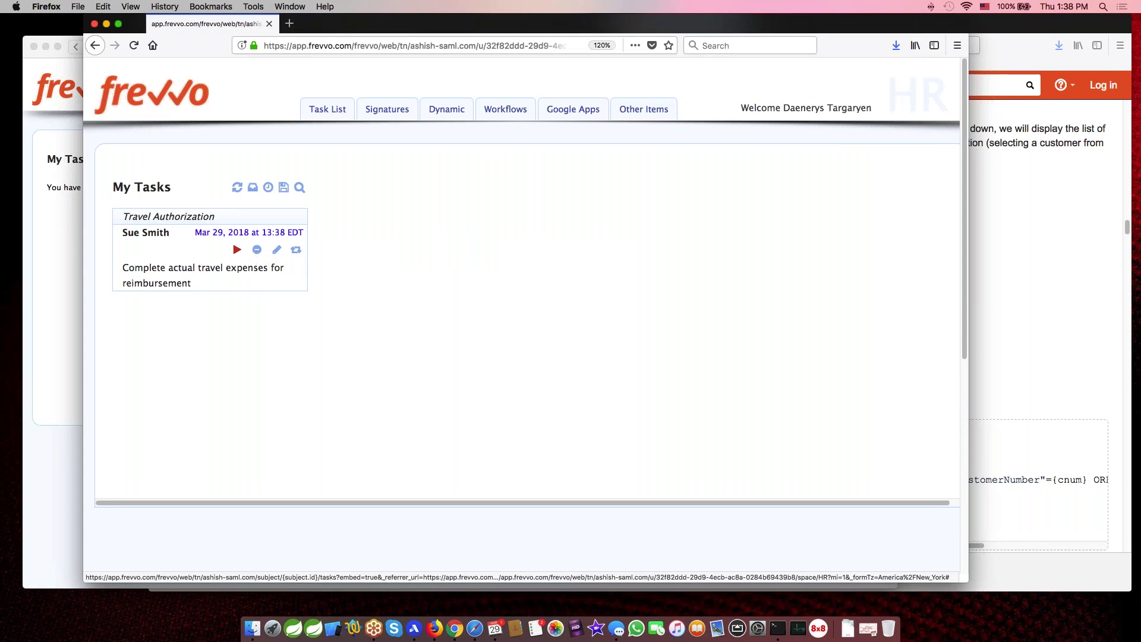
left_click(237, 251)
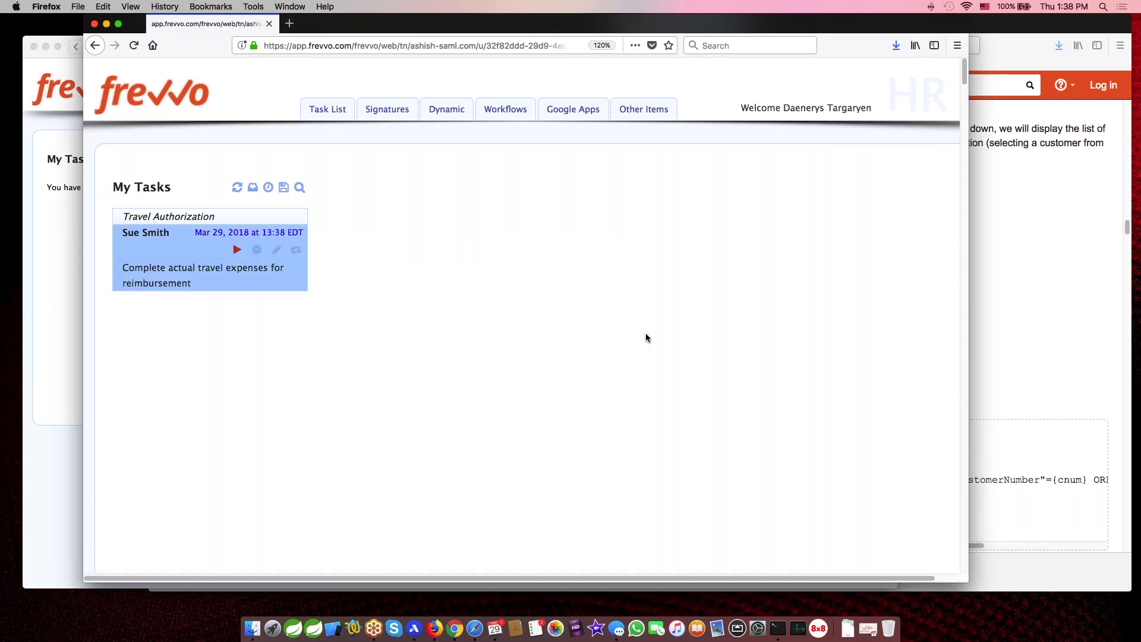
scroll(645, 336, "down", 5)
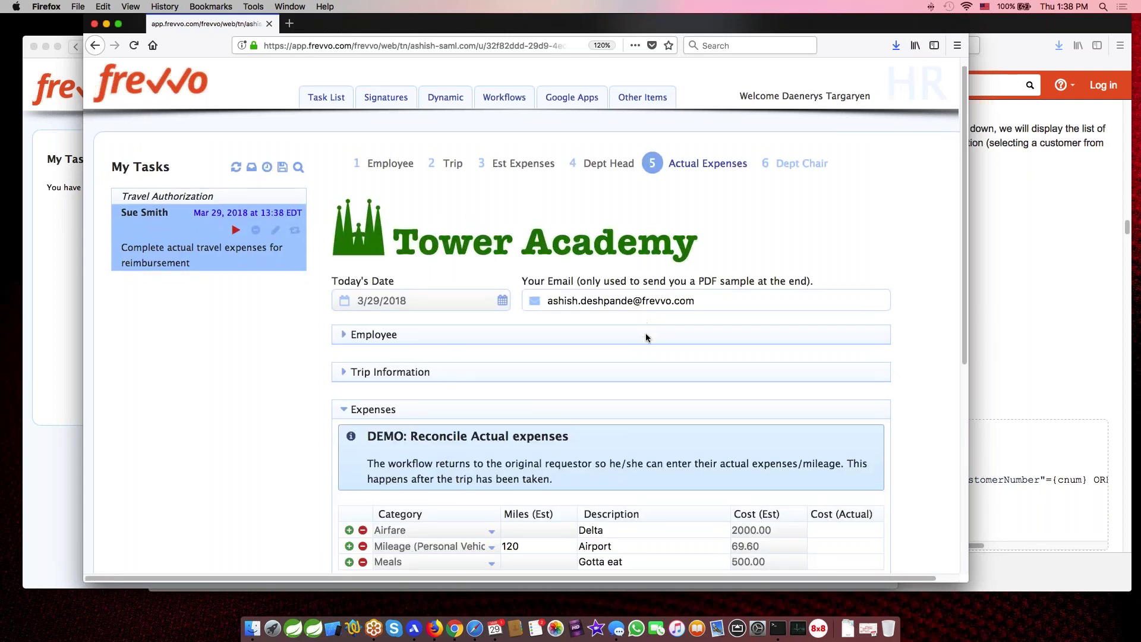
- Enter the actual expenses: airfare cost 1980, personal vehicle mileage 140 and meals cost 650
left_click(811, 256)
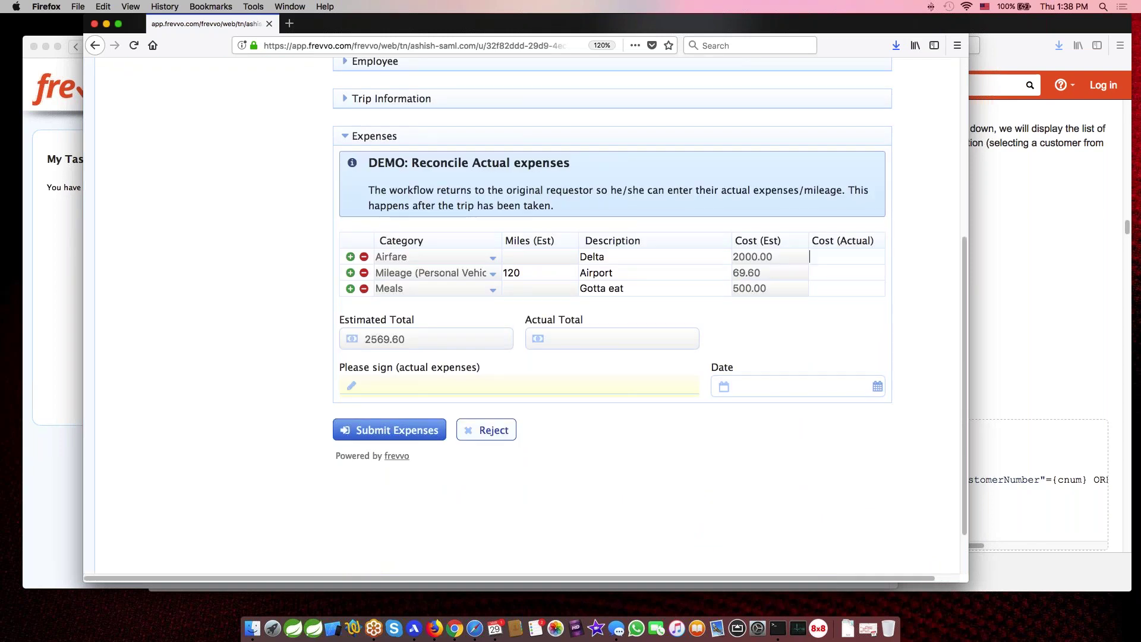
type("1980")
key("Tab")
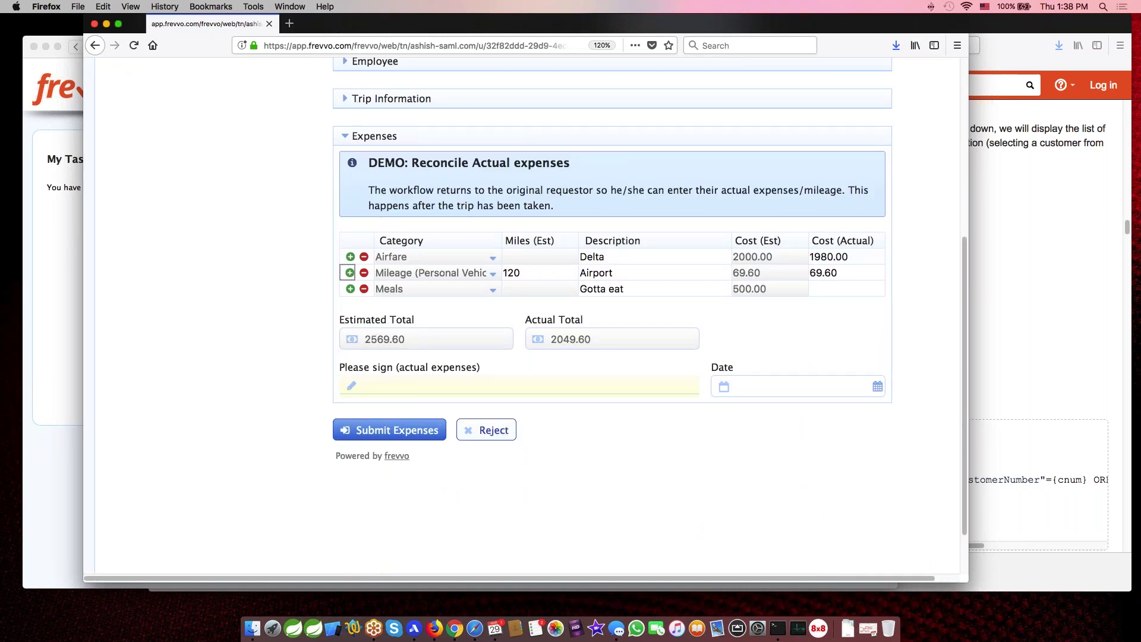
double_click(537, 274)
type("140")
key("Tab")
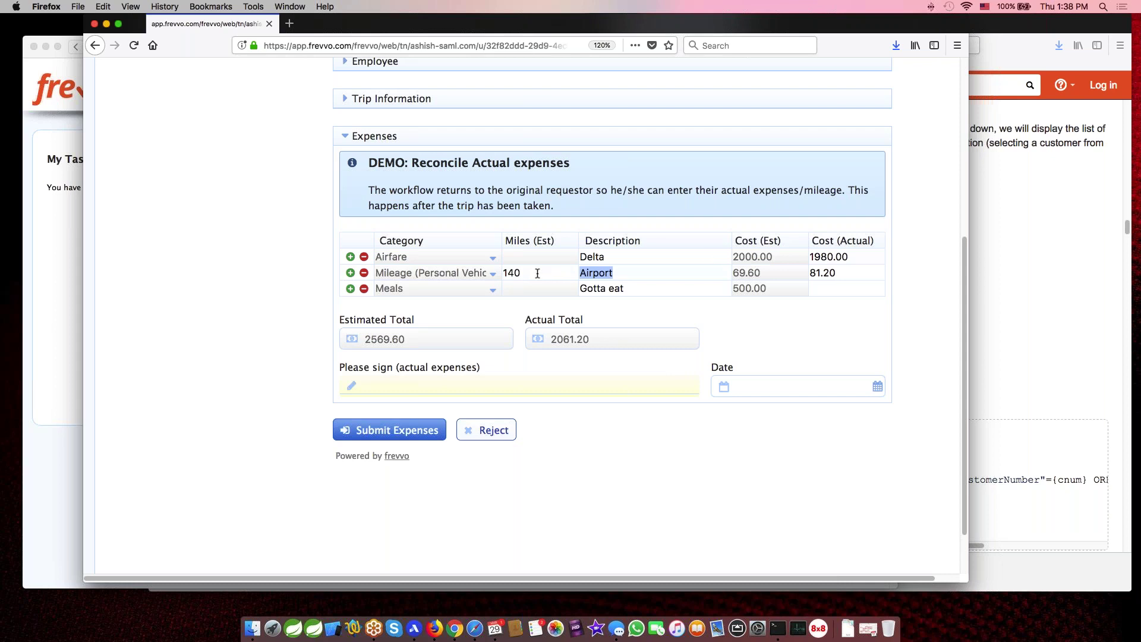
left_click(810, 288)
type("650")
key("Tab")
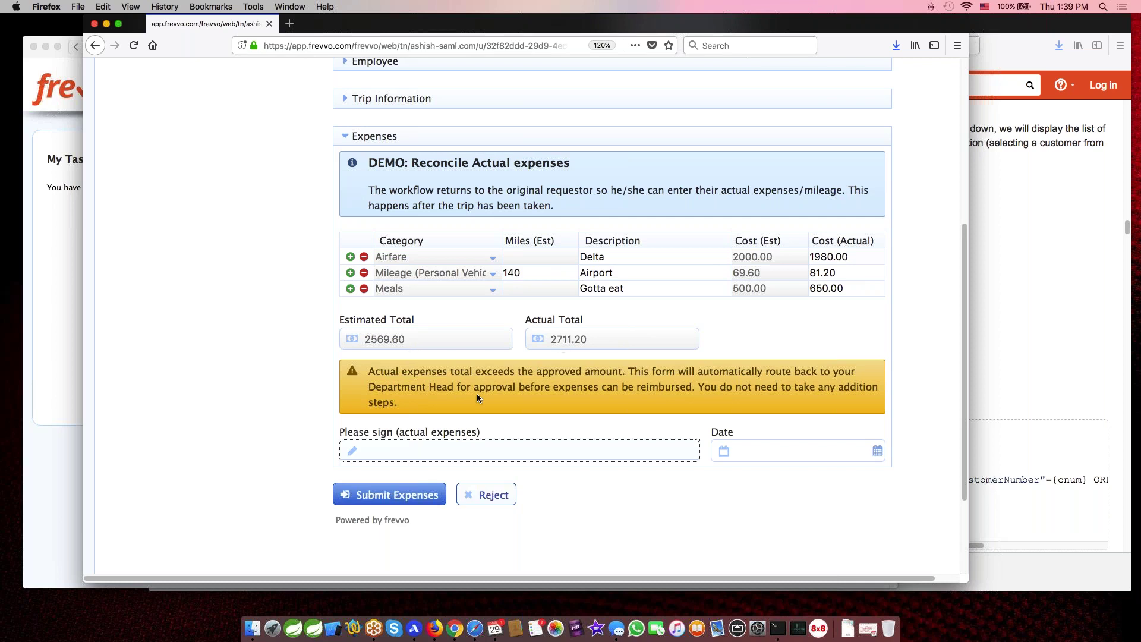
- Change the actual cost of the Meals row to 150.00
left_click(699, 530)
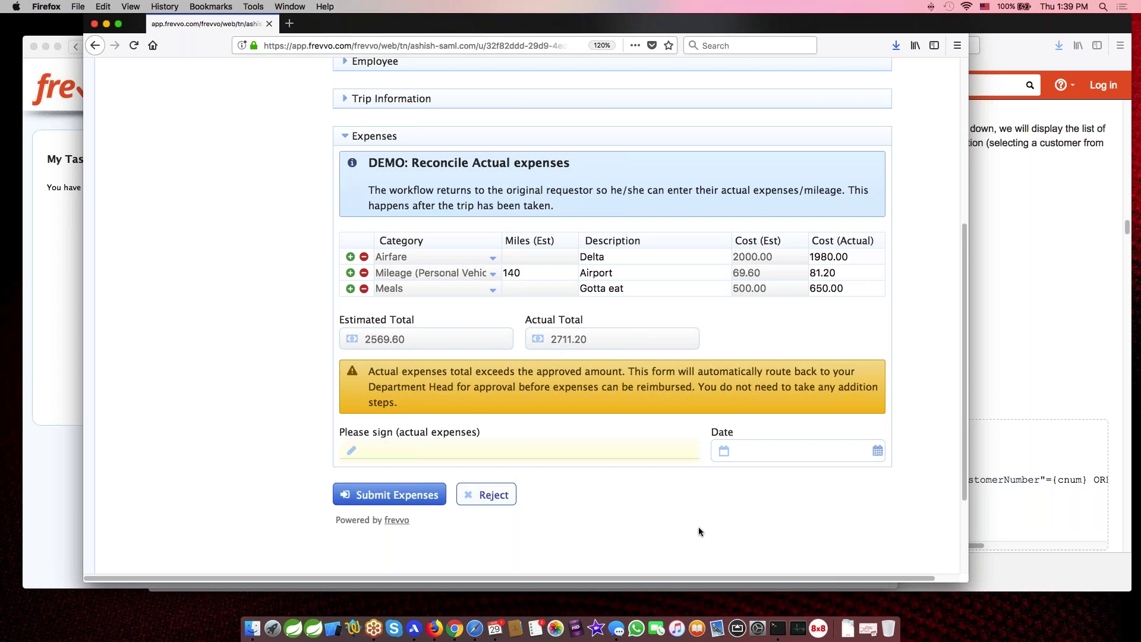
left_click(854, 285)
key("BackSpace")
key("BackSpace")
key("BackSpace")
key("BackSpace")
key("BackSpace")
key("BackSpace")
type("150.00")
key("Tab")
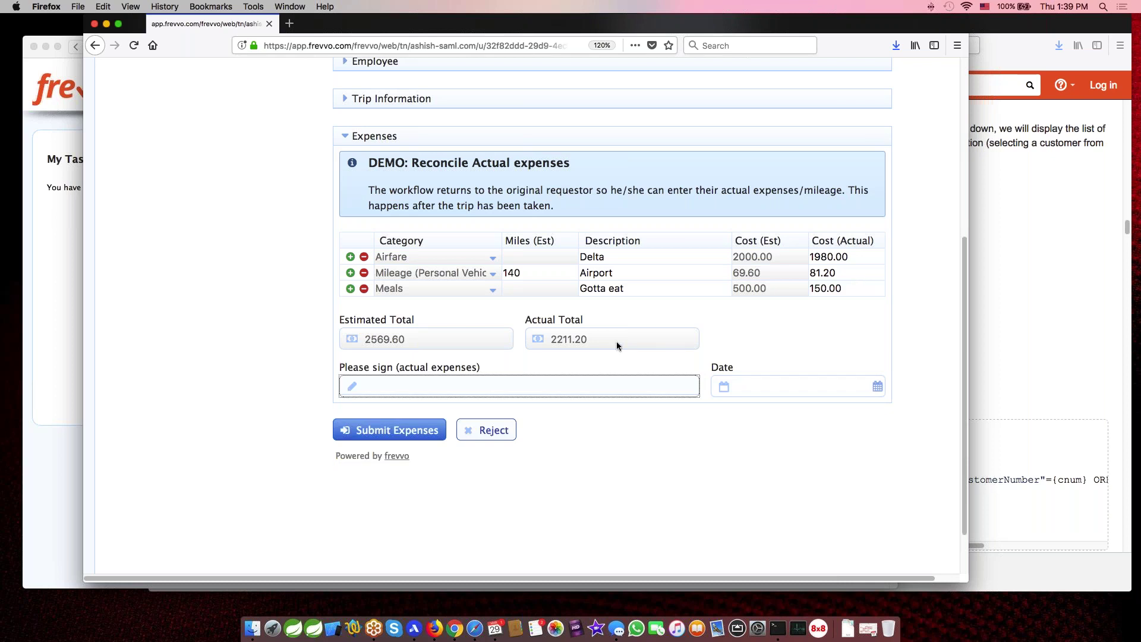
- Set the Meals row's actual cost back to 650.00
left_click(815, 288)
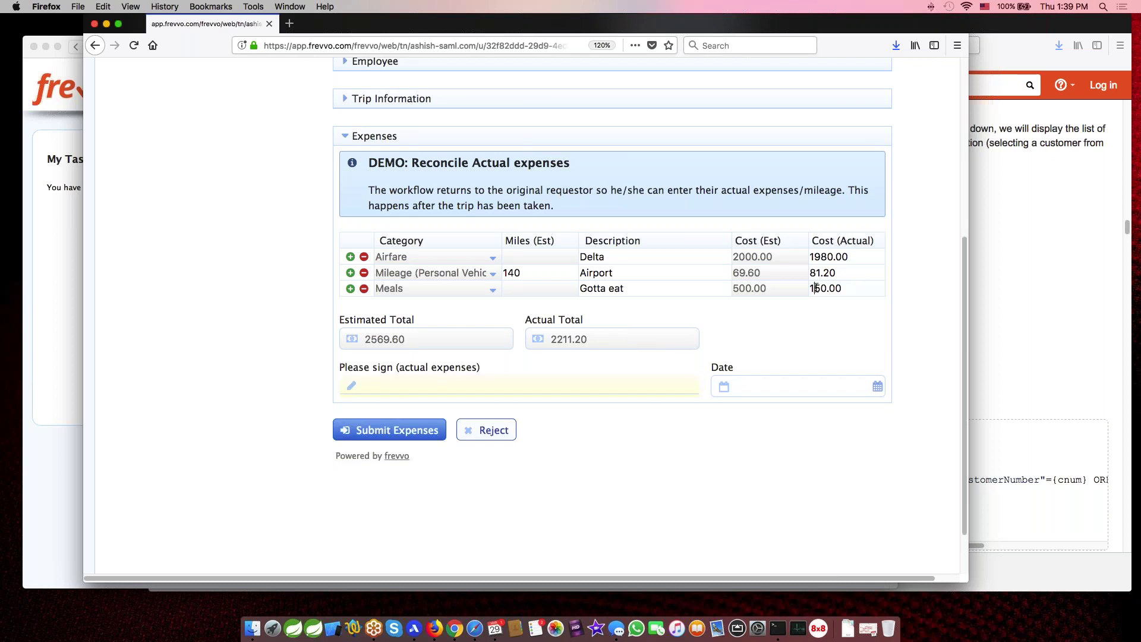
key("BackSpace")
type("6")
key("Tab")
- Sign the actual expenses with a handwritten signature and submit them
left_click(455, 455)
mouse_move(635, 324)
left_mouse_down()
mouse_move(683, 316)
mouse_move(782, 343)
left_mouse_up()
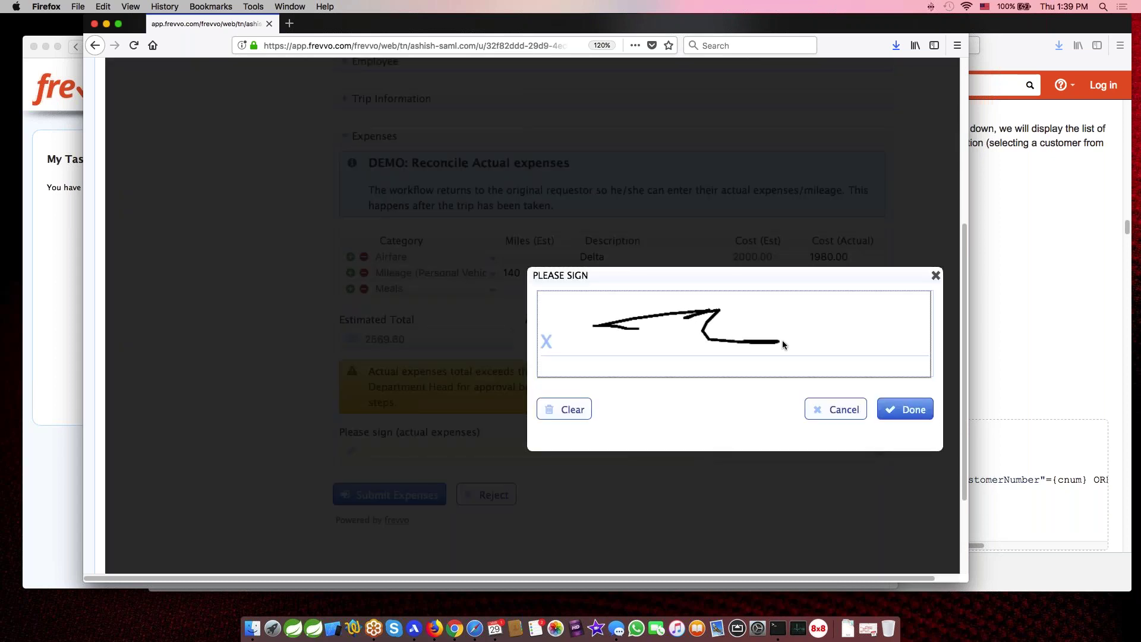
left_click(905, 410)
left_click(389, 494)
- Return to the department head's session in Safari, refresh the task list and open the new travel approval task
left_click(62, 369)
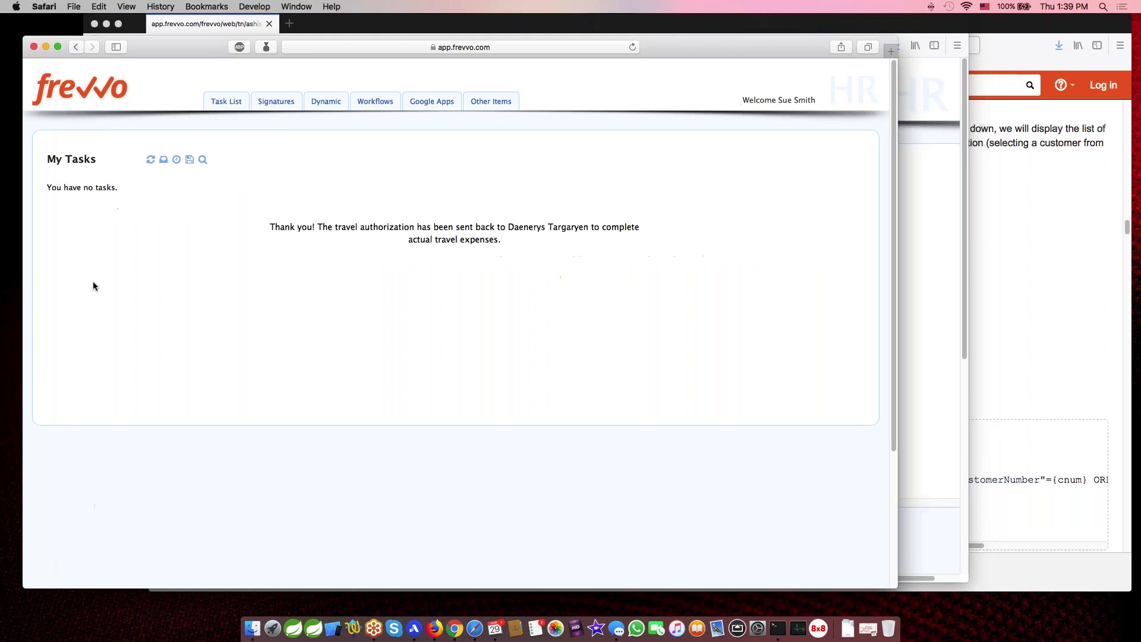
left_click(149, 161)
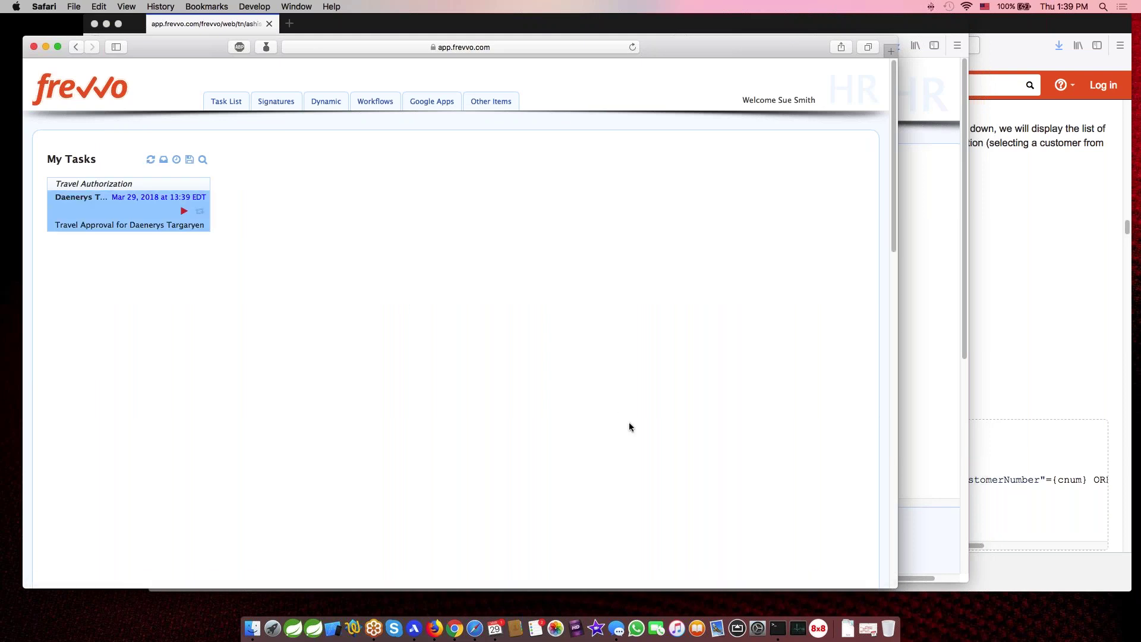
scroll(629, 426, "down", 5)
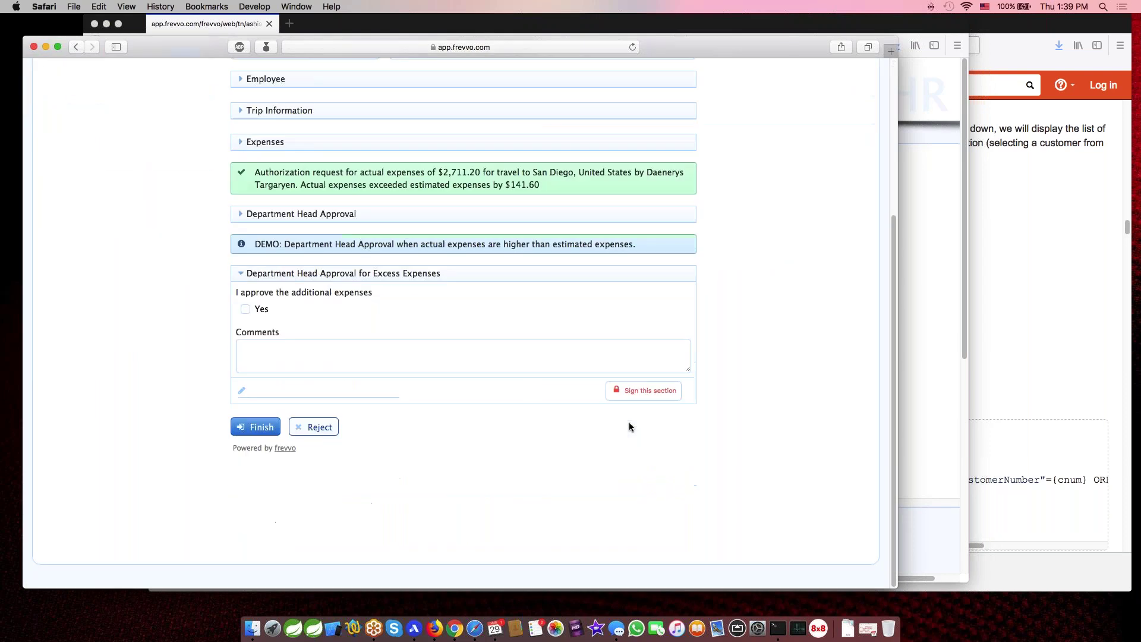
- Approve the additional expenses with Yes, sign the Department Head Approval for Excess Expenses section and finish the workflow
left_click(267, 310)
left_click(637, 392)
left_click(257, 430)
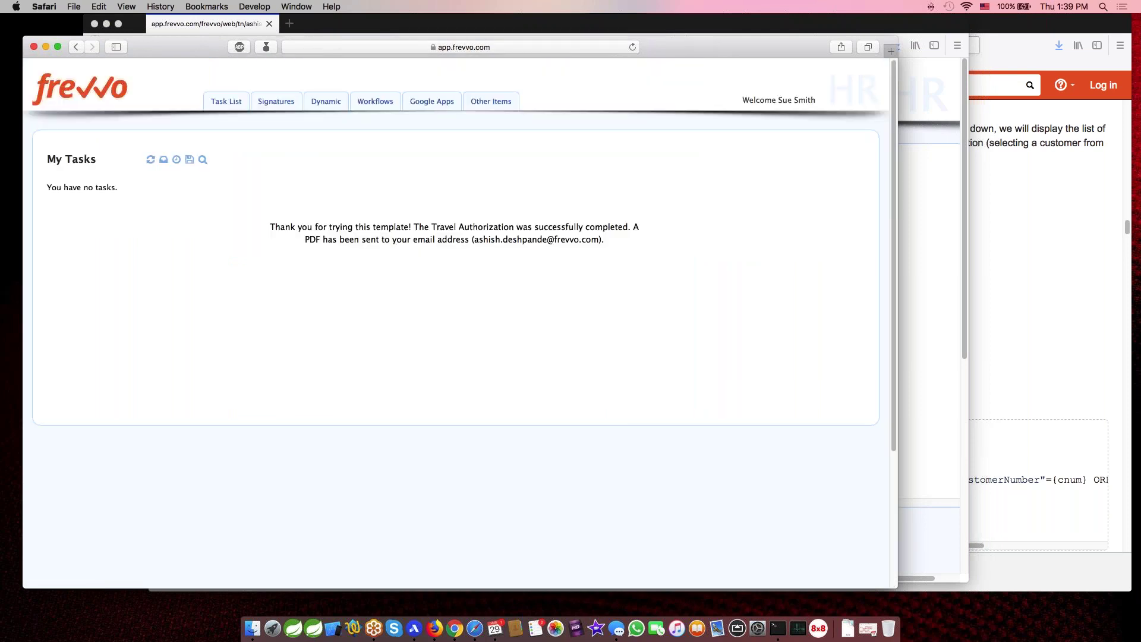
- Switch to Chrome, exit the slide presentation and show the Gmail inbox
left_click(455, 628)
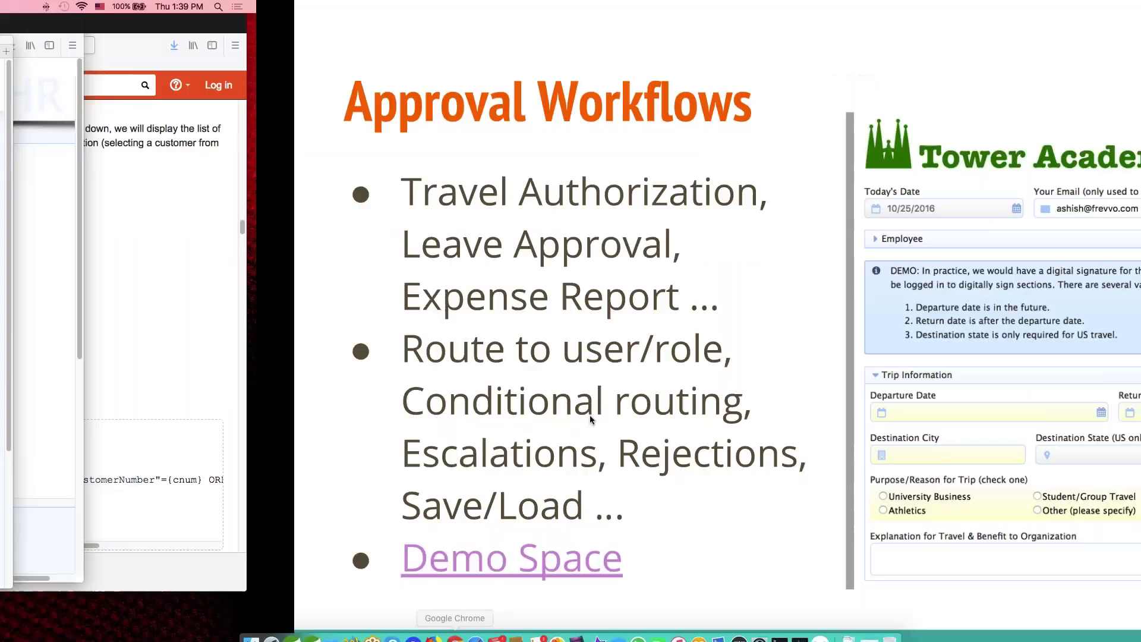
key("Escape")
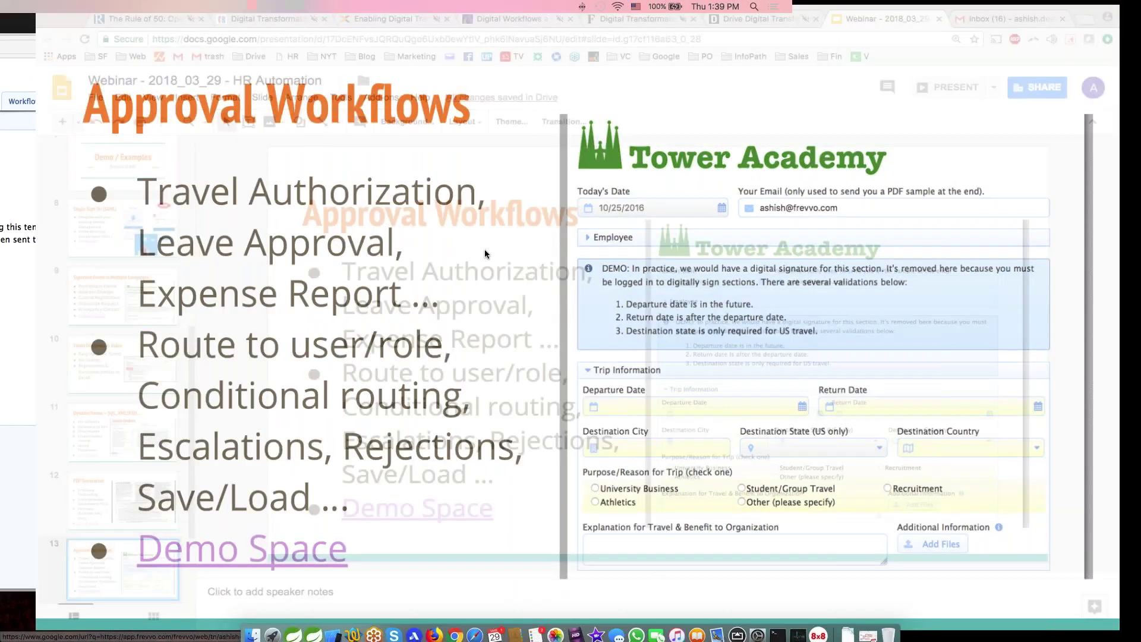
left_click(974, 27)
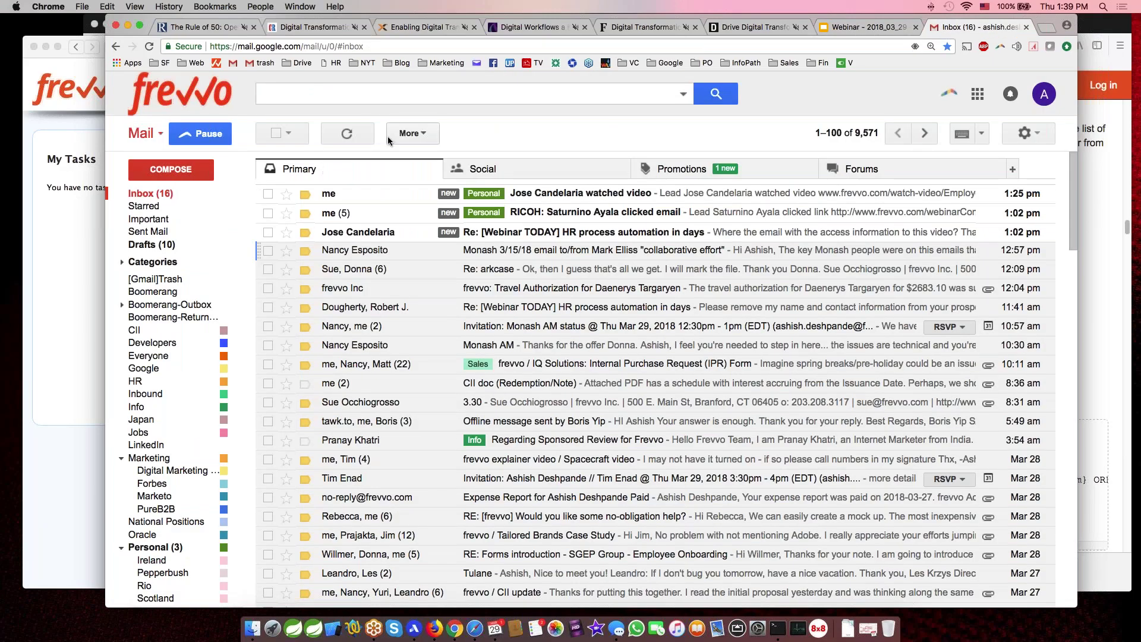
- Refresh the inbox, open the frevvo travel authorization email and preview its attached Travel Authorization.pdf
left_click(347, 134)
left_click(505, 193)
left_click(356, 351)
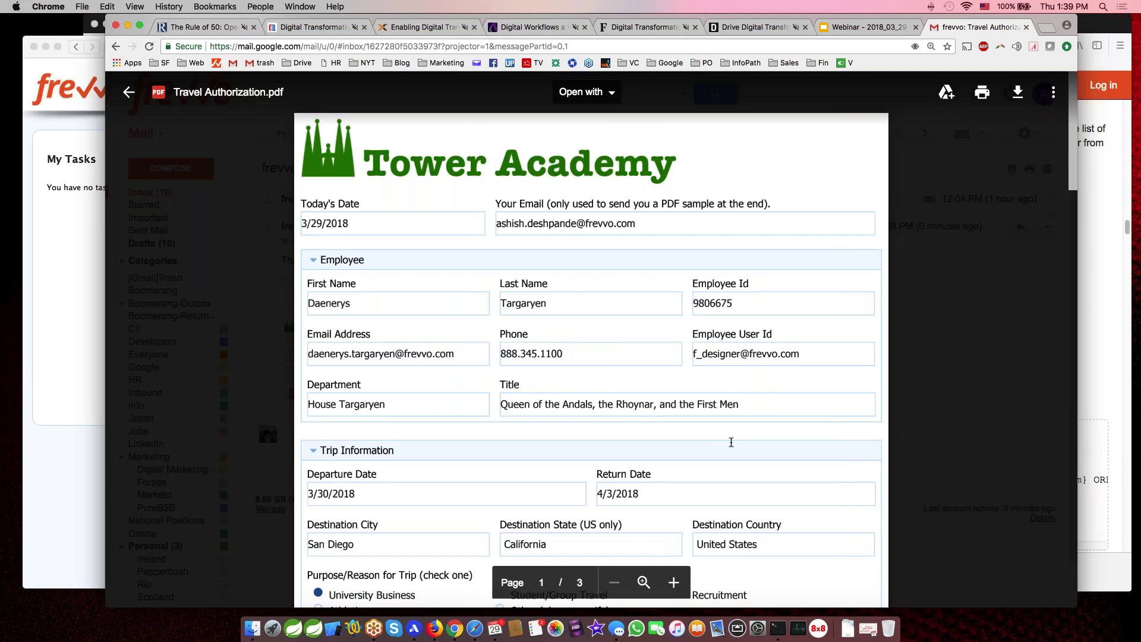
- Examine the trip information, estimated and actual expenses, signatures and both department head approvals across the three-page travel PDF
scroll(747, 466, "down", 5)
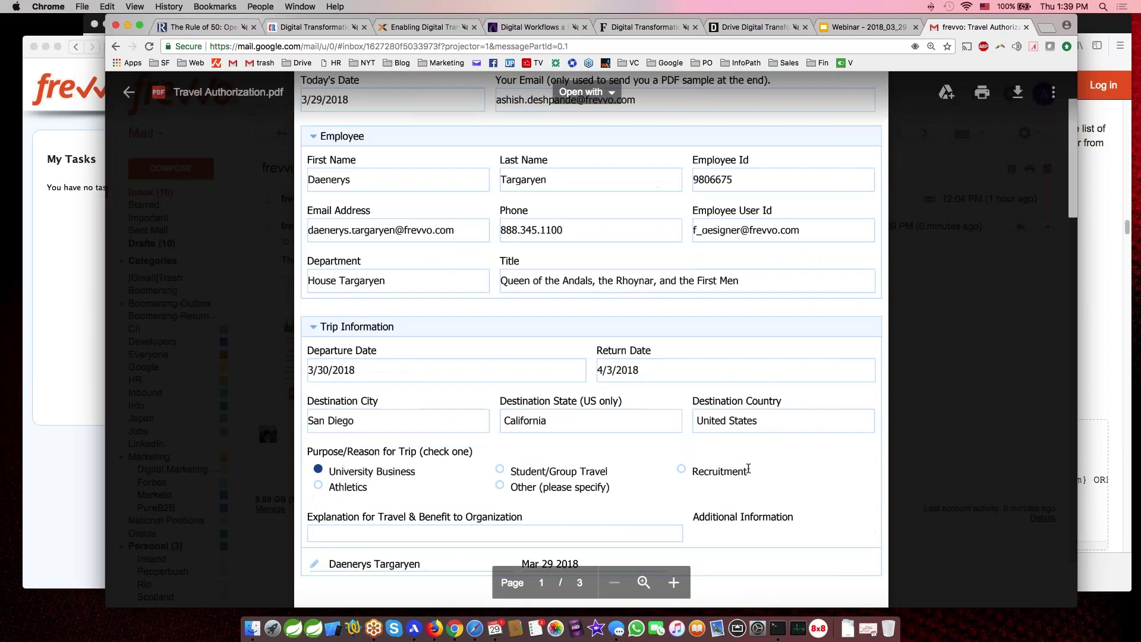
scroll(748, 468, "down", 7)
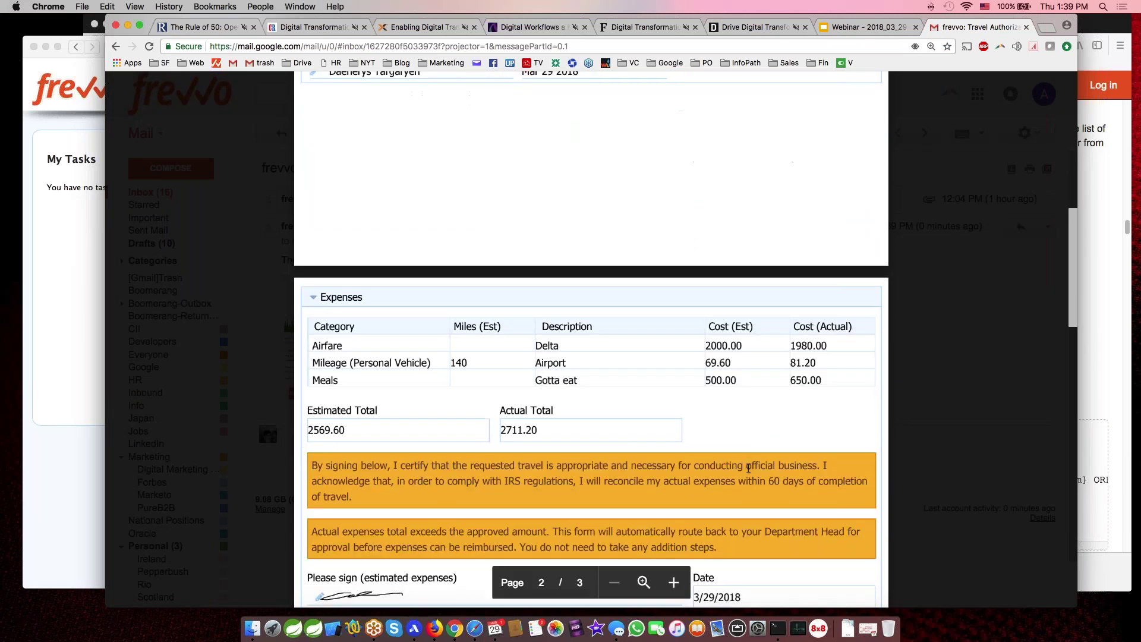
scroll(748, 468, "up", 6)
scroll(748, 468, "up", 2)
scroll(748, 468, "down", 10)
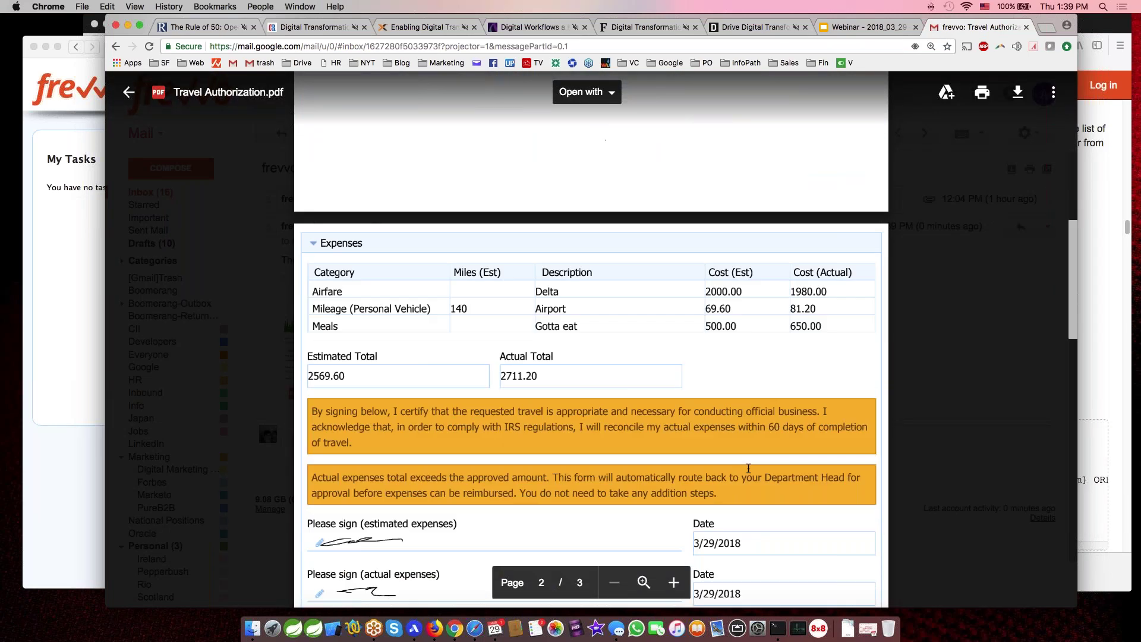
scroll(748, 468, "down", 20)
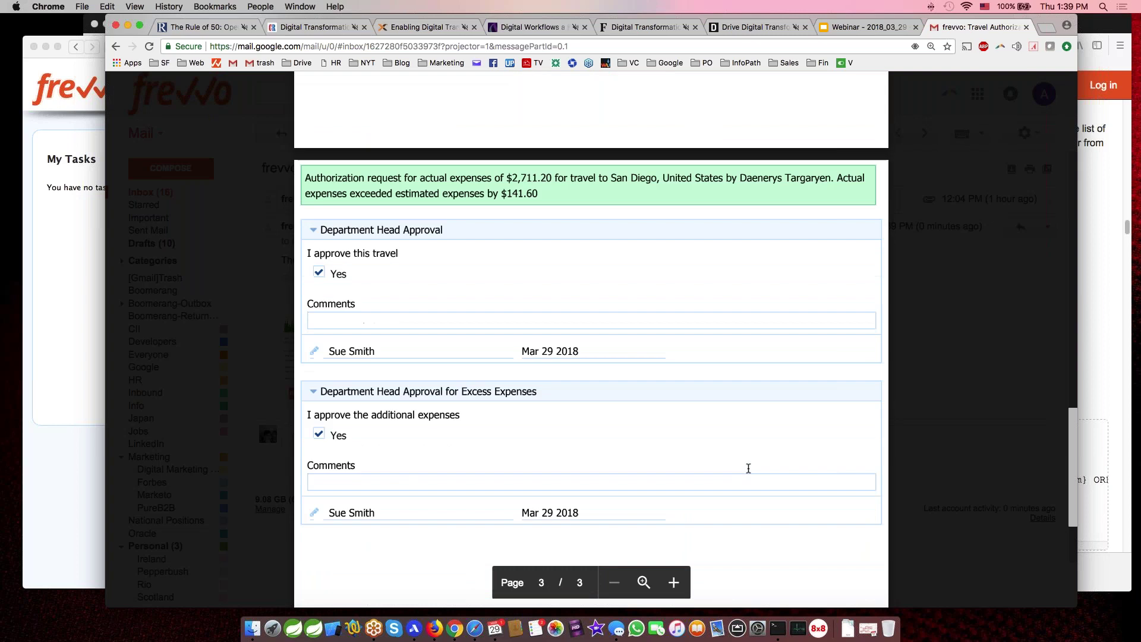
scroll(748, 469, "up", 10)
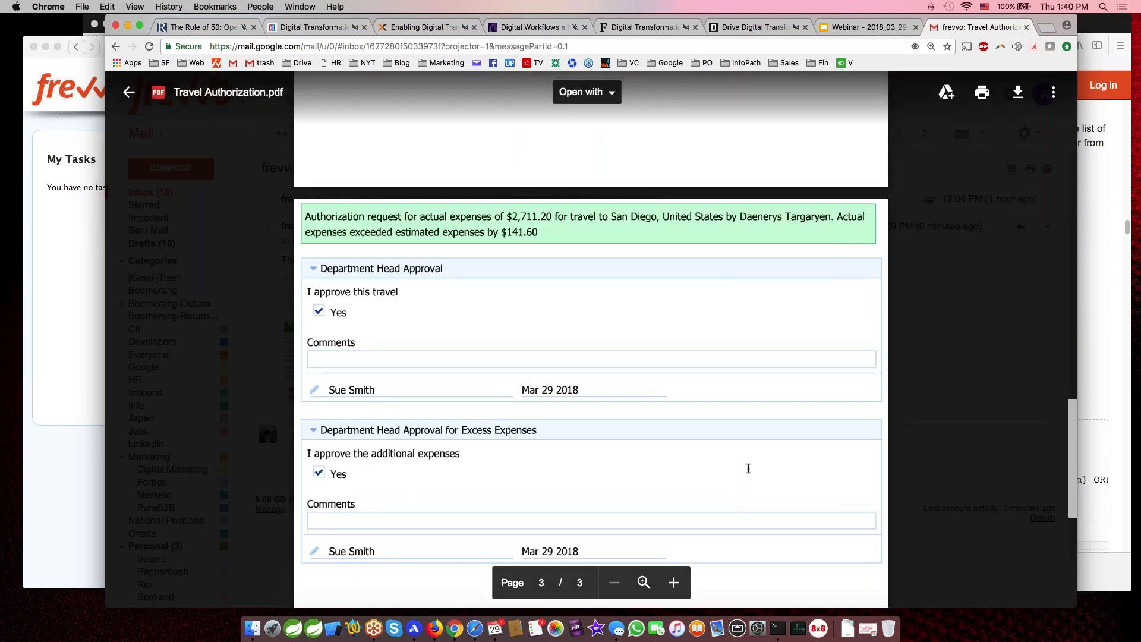
scroll(748, 468, "up", 10)
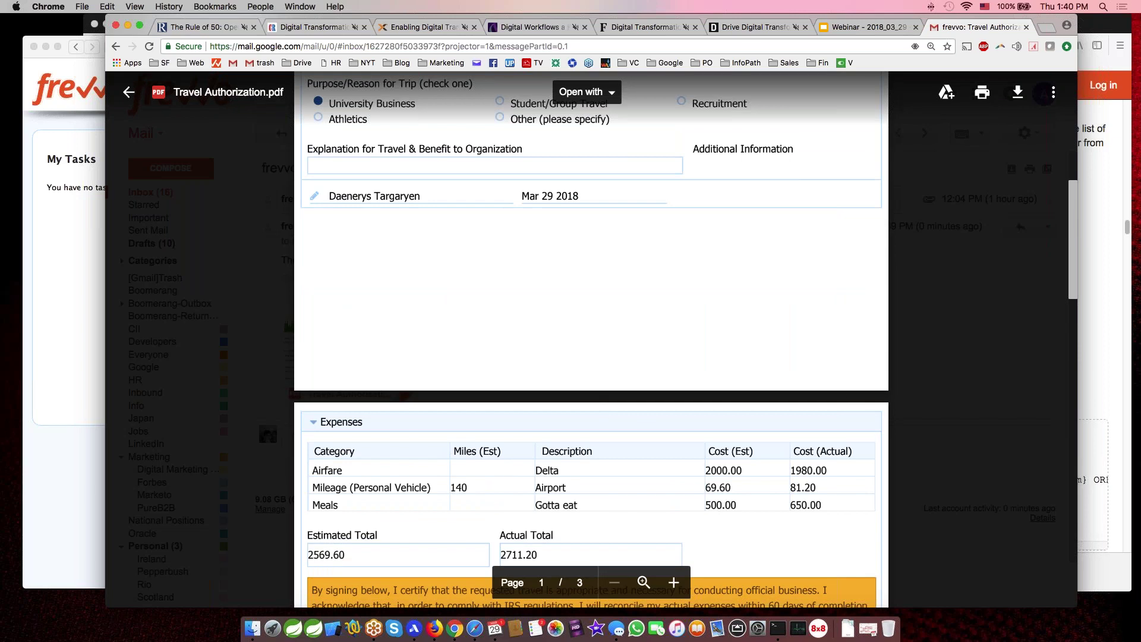
- Switch to the Webinar - 2018_03_29 - HR Automation slides and present full screen from the Approval Workflows slide
key("ctrl+shift+Tab")
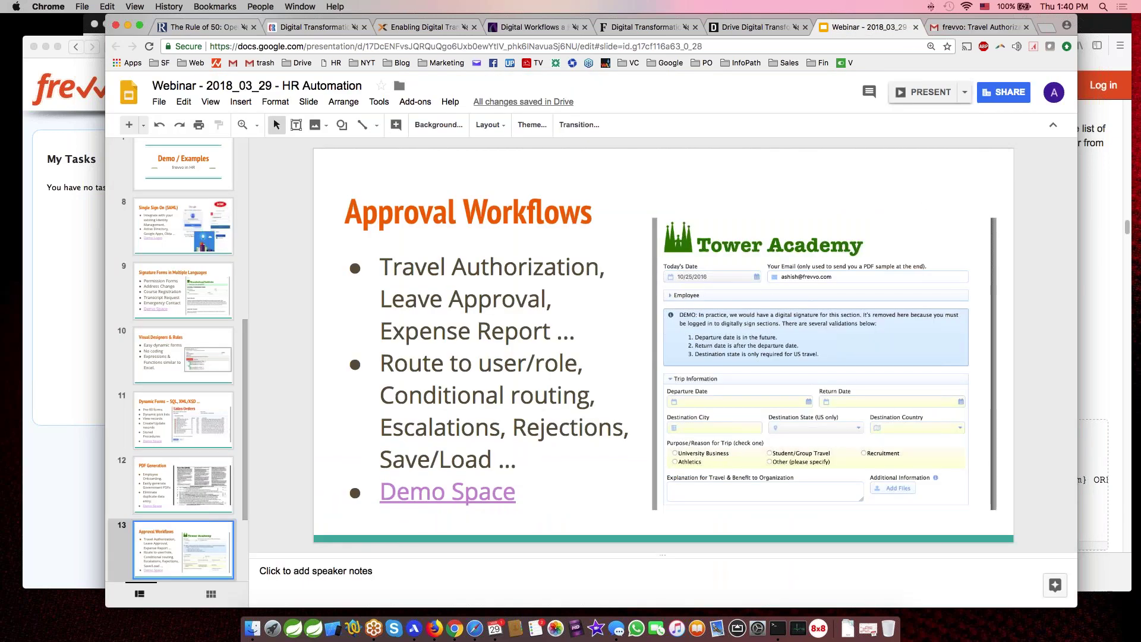
key("super+Return")
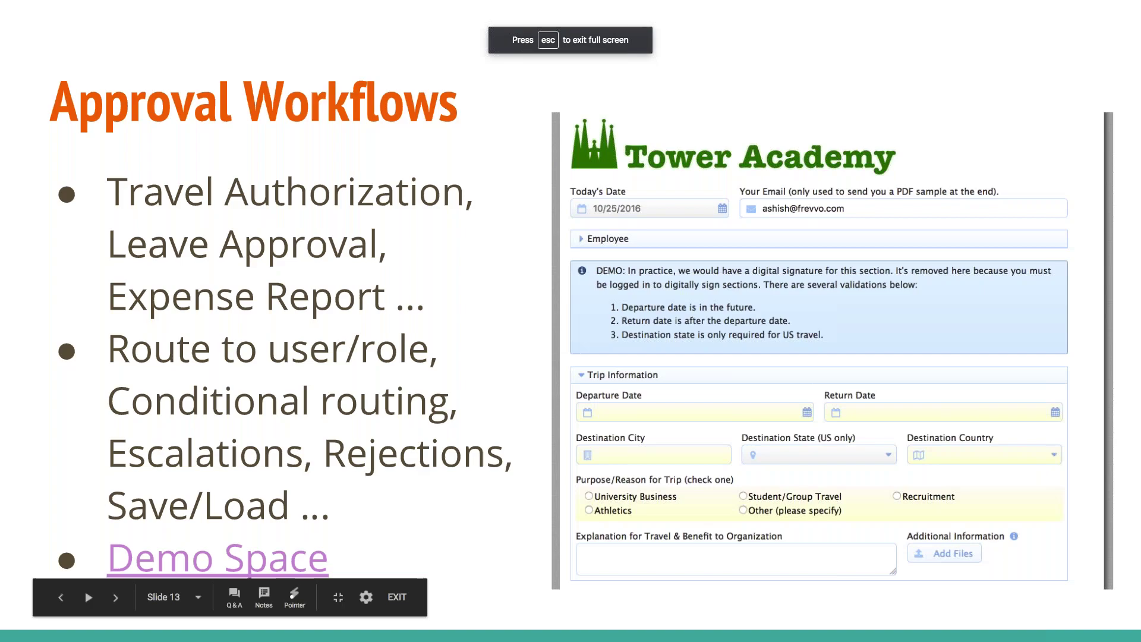